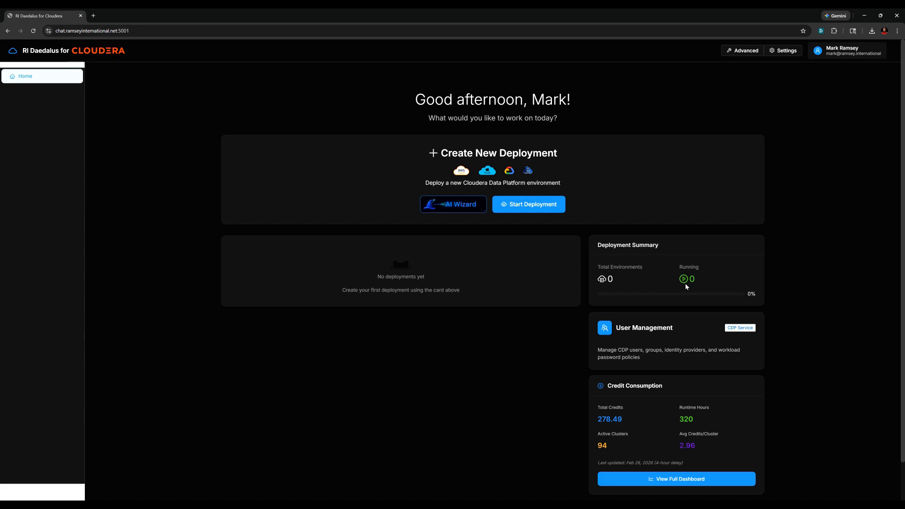
- Review the CDP user management overview and credit consumption insights, returning to the dashboard
{"action": "left_click", "coordinate": [692, 332]}
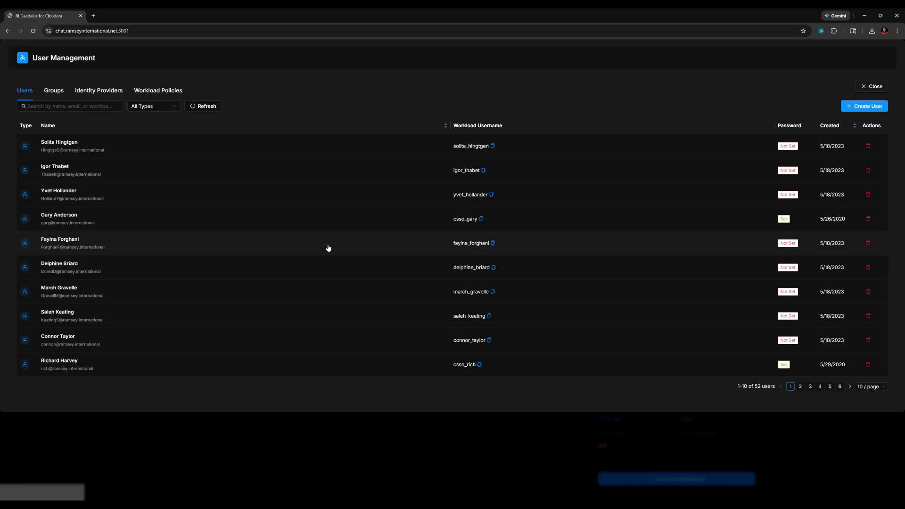
{"action": "left_click", "coordinate": [871, 87]}
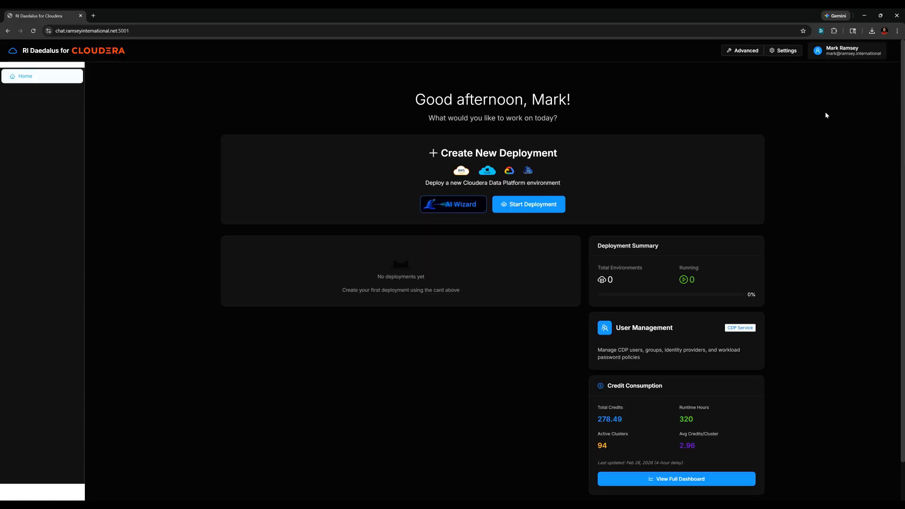
{"action": "left_click", "coordinate": [668, 475]}
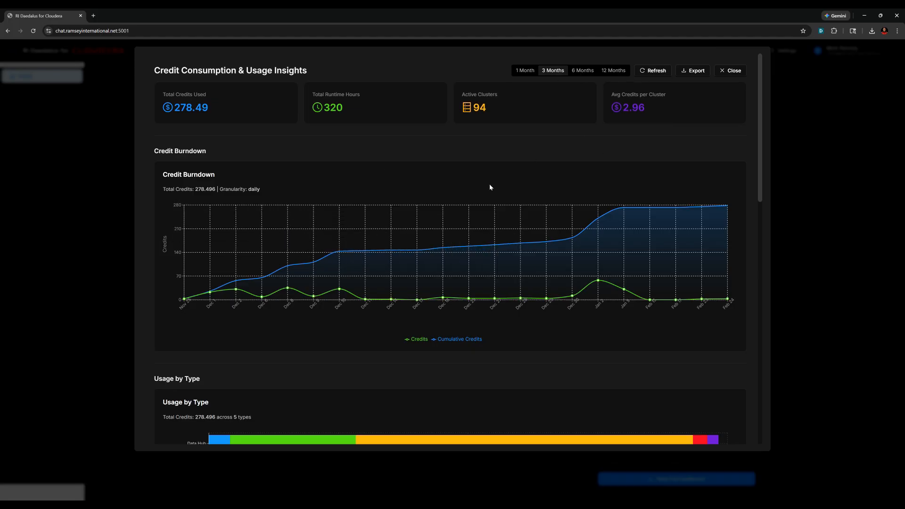
{"action": "scroll", "coordinate": [676, 321], "scroll_direction": "down", "scroll_amount": 3}
{"action": "scroll", "coordinate": [657, 365], "scroll_direction": "down", "scroll_amount": 2}
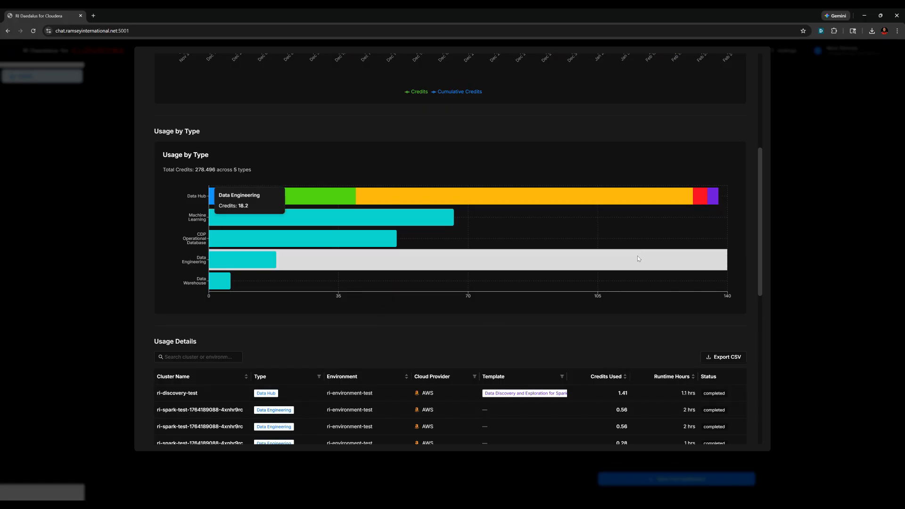
{"action": "scroll", "coordinate": [662, 291], "scroll_direction": "up", "scroll_amount": 5}
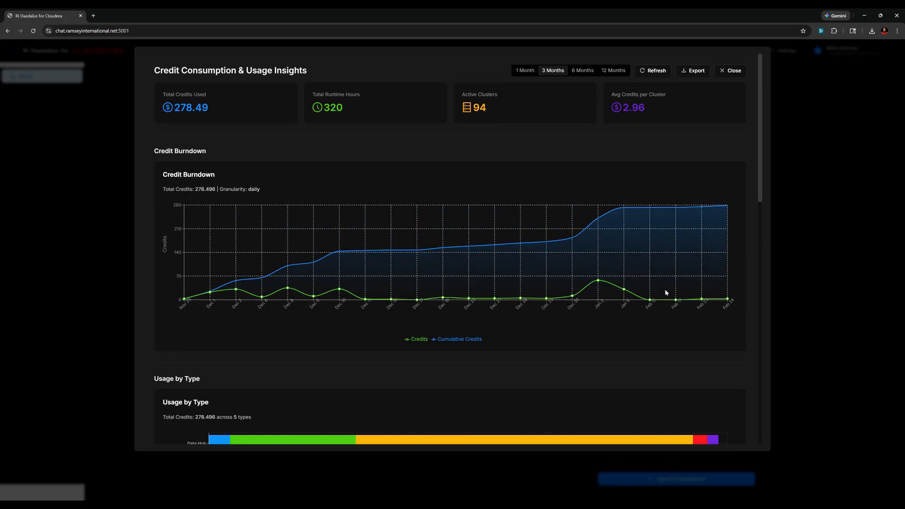
{"action": "left_click", "coordinate": [732, 71]}
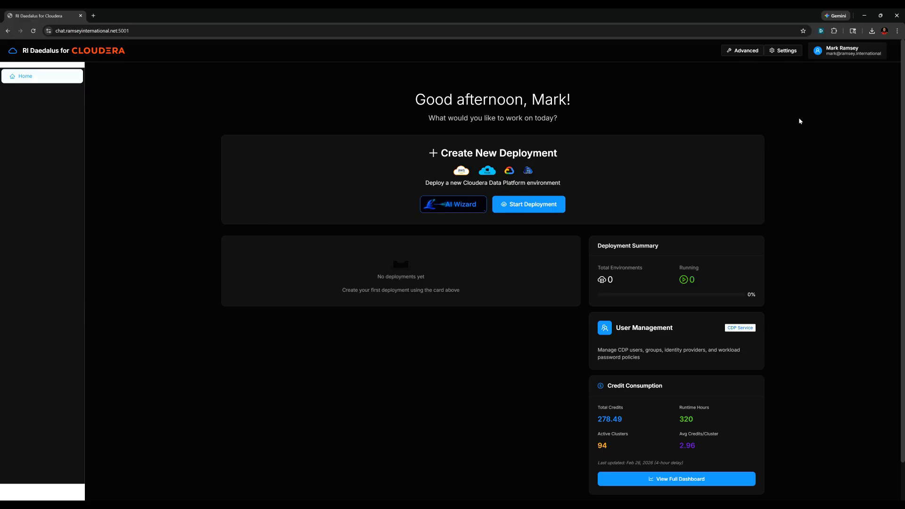
- Start a new deployment and change the Postfix from demo to 'test', making ri-environment-test available
{"action": "left_click", "coordinate": [536, 204]}
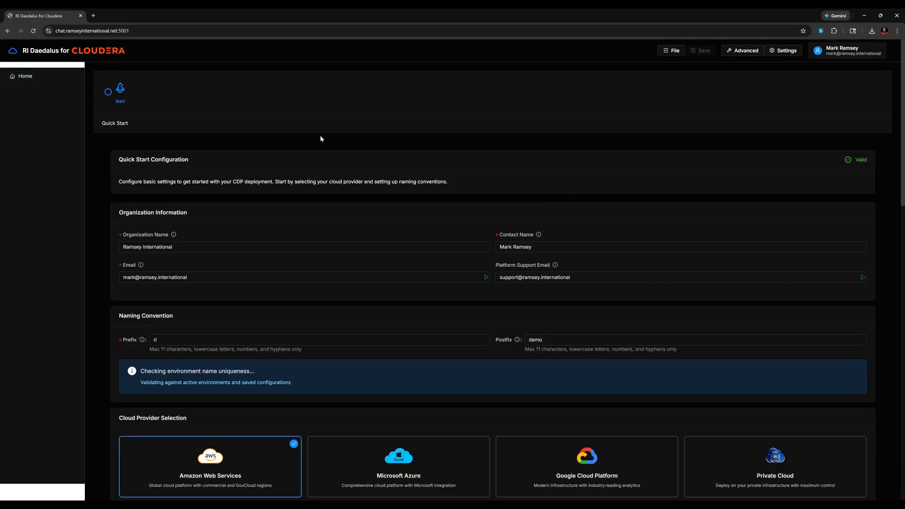
{"action": "scroll", "coordinate": [428, 154], "scroll_direction": "down", "scroll_amount": 1}
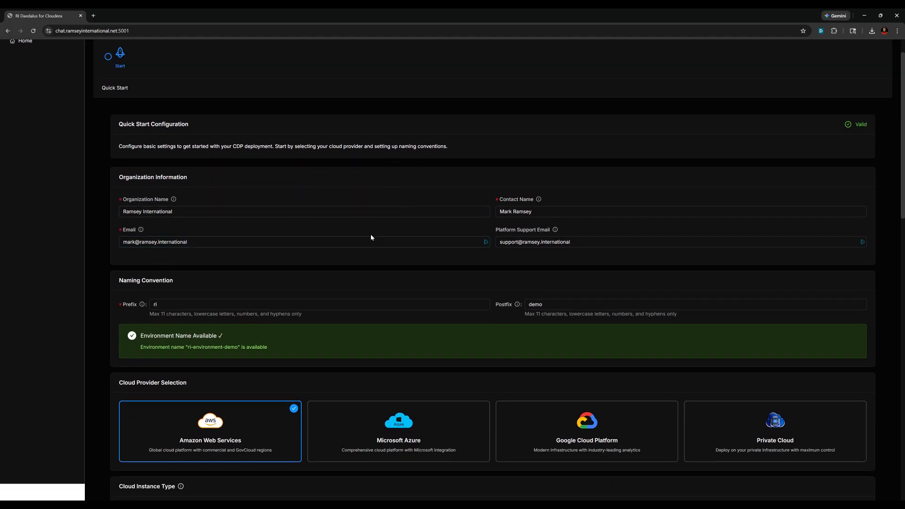
{"action": "scroll", "coordinate": [369, 231], "scroll_direction": "down", "scroll_amount": 2}
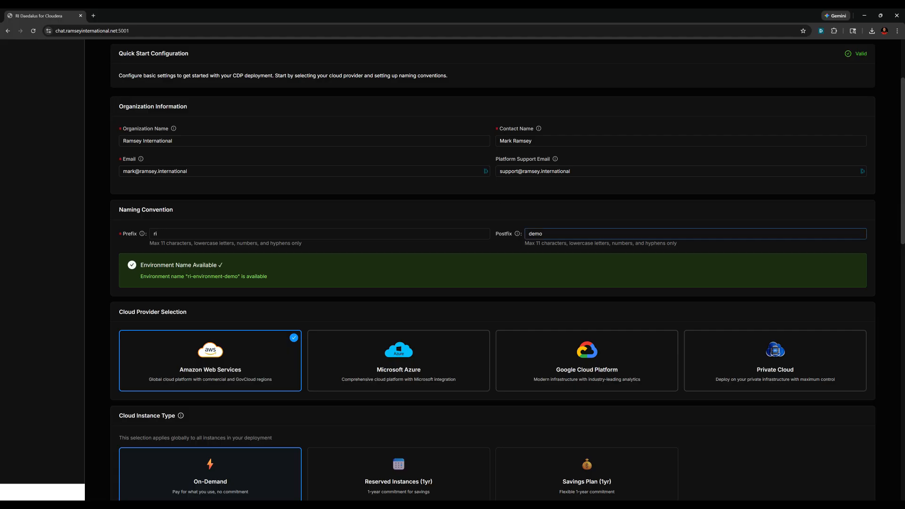
{"action": "key", "text": "Tab"}
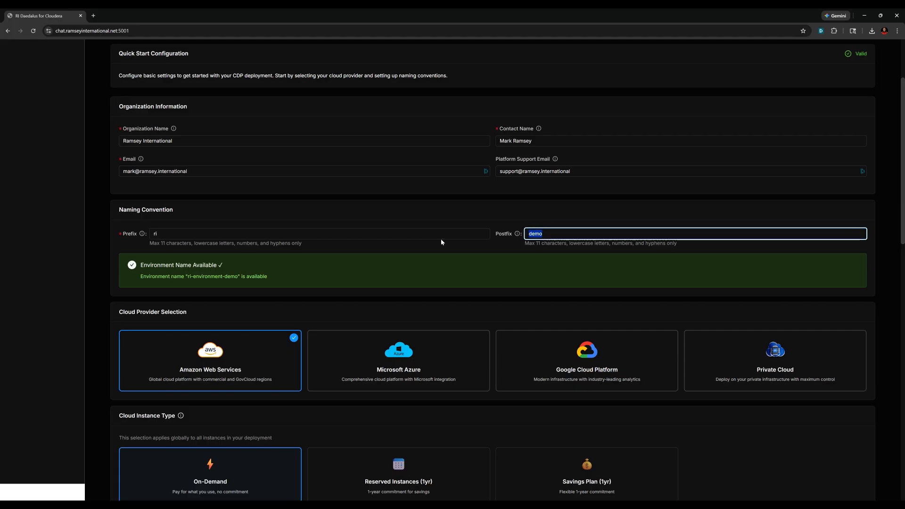
{"action": "type", "text": "test"}
{"action": "scroll", "coordinate": [494, 266], "scroll_direction": "down", "scroll_amount": 4}
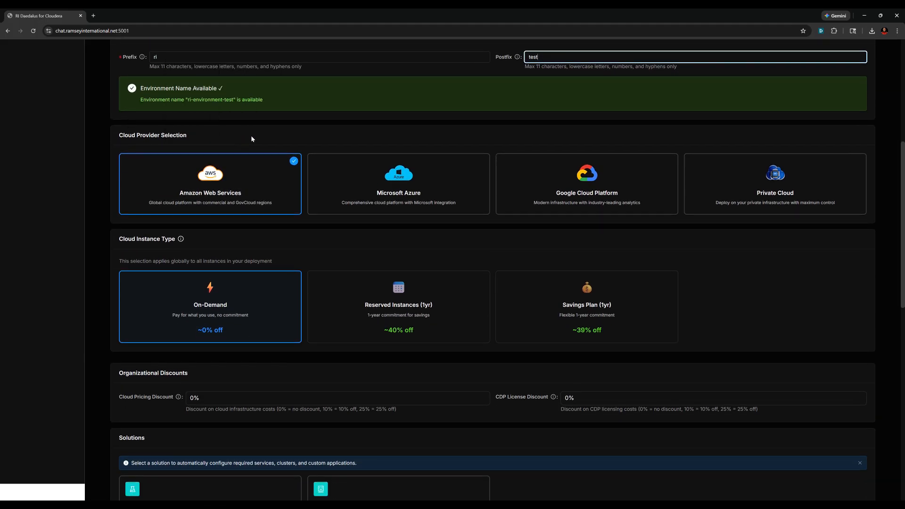
{"action": "mouse_move", "coordinate": [204, 195]}
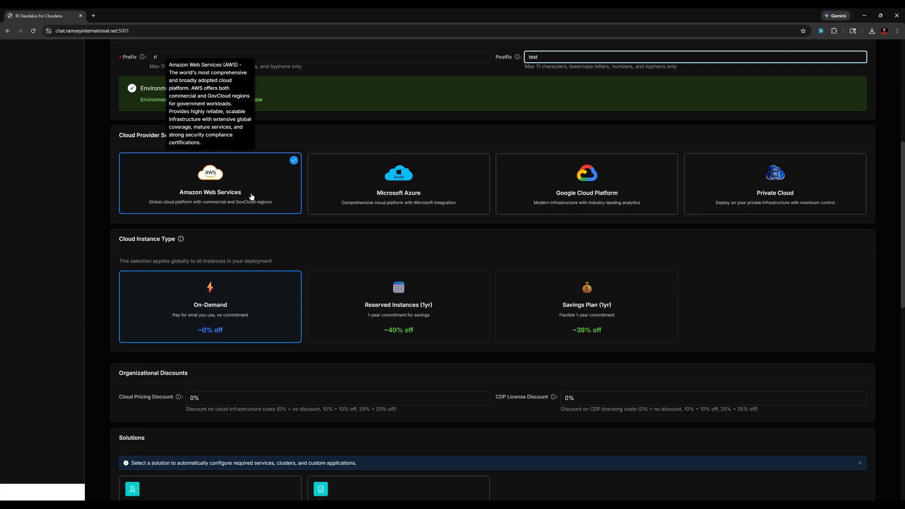
{"action": "left_click", "coordinate": [357, 199]}
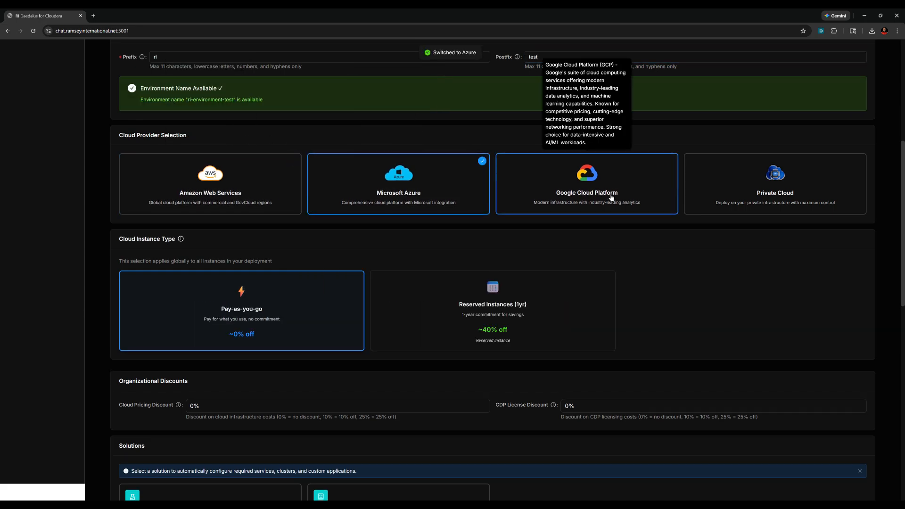
{"action": "left_click", "coordinate": [605, 209]}
{"action": "left_click", "coordinate": [738, 190]}
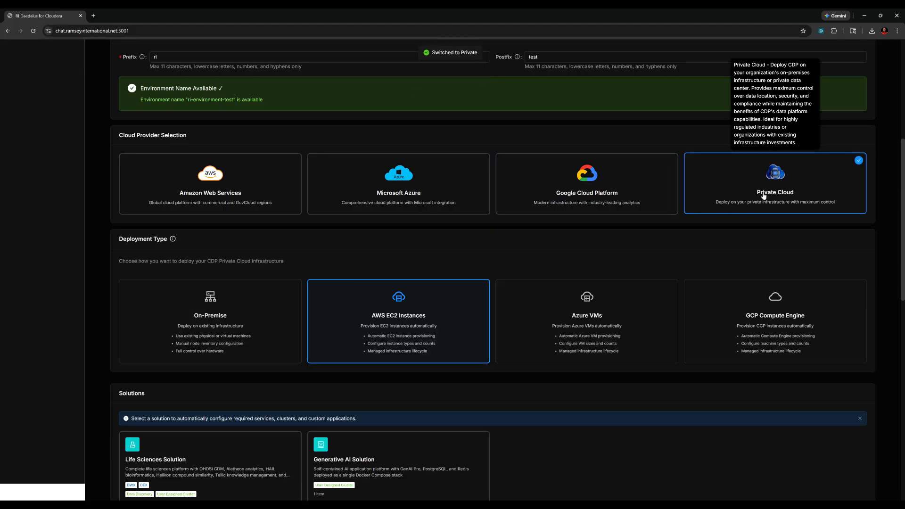
{"action": "mouse_move", "coordinate": [224, 322]}
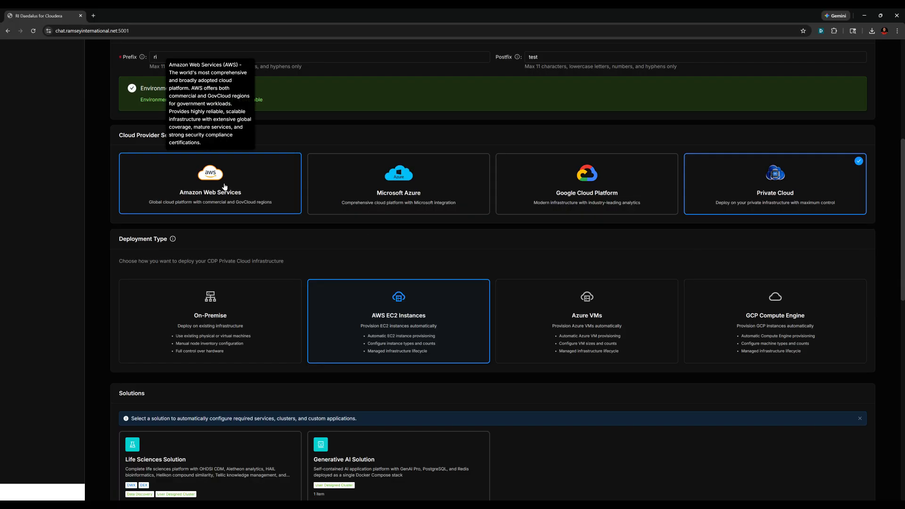
{"action": "left_click", "coordinate": [259, 193]}
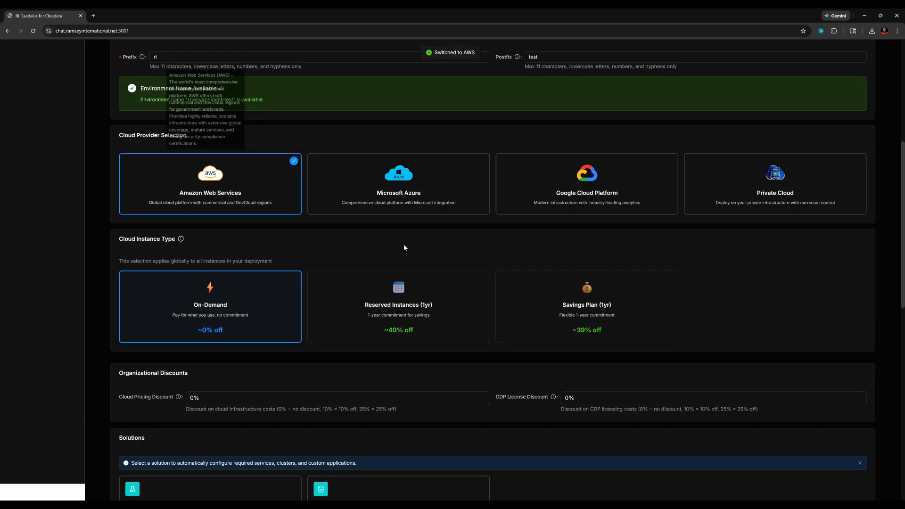
{"action": "scroll", "coordinate": [428, 244], "scroll_direction": "down", "scroll_amount": 2}
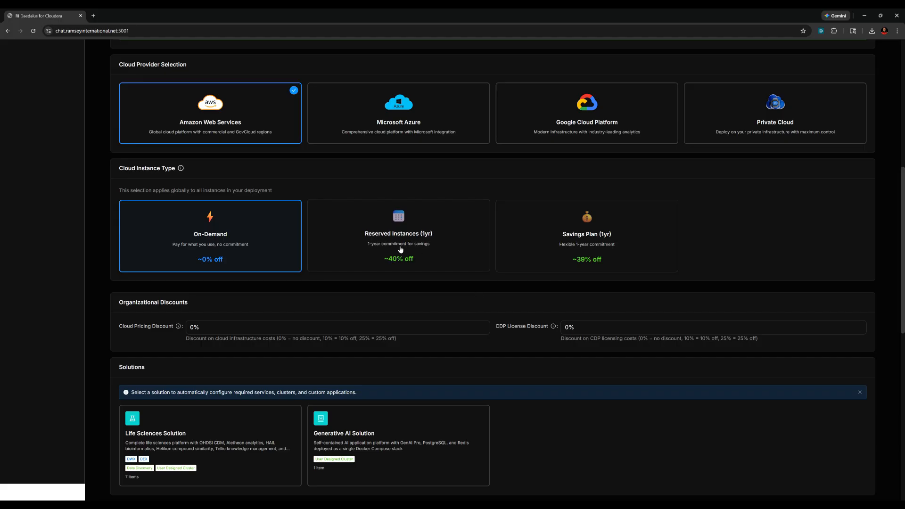
{"action": "mouse_move", "coordinate": [405, 246]}
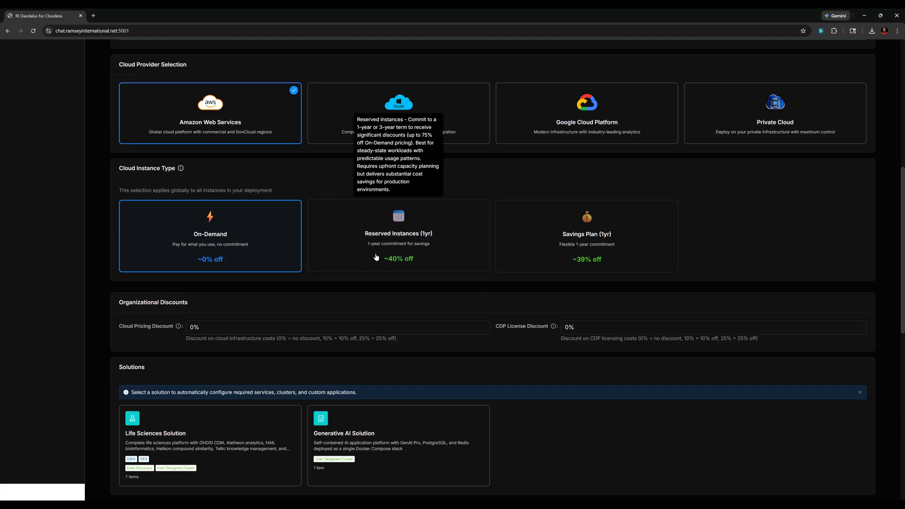
{"action": "mouse_move", "coordinate": [600, 260]}
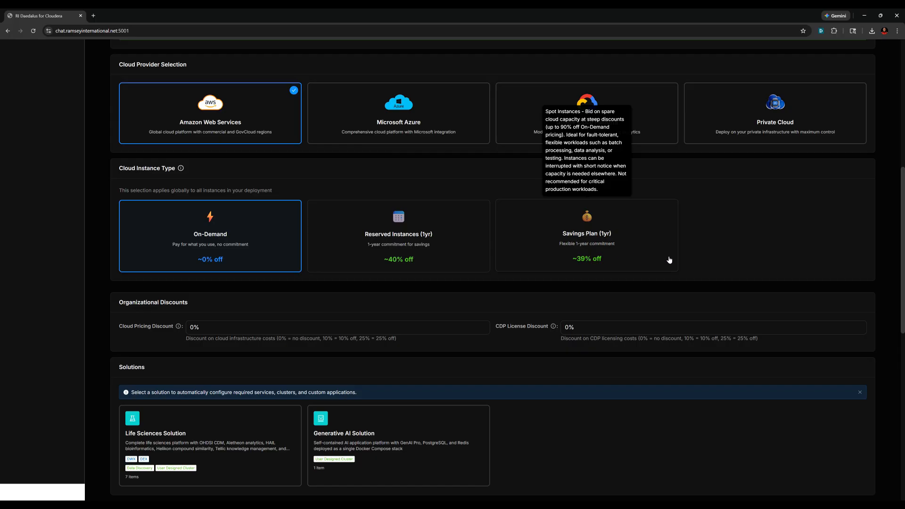
{"action": "mouse_move", "coordinate": [185, 233]}
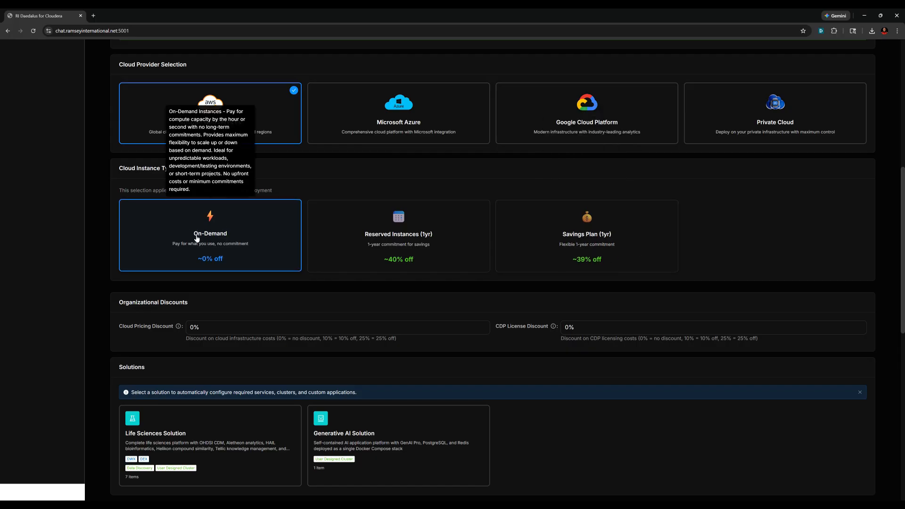
{"action": "scroll", "coordinate": [197, 238], "scroll_direction": "down", "scroll_amount": 2}
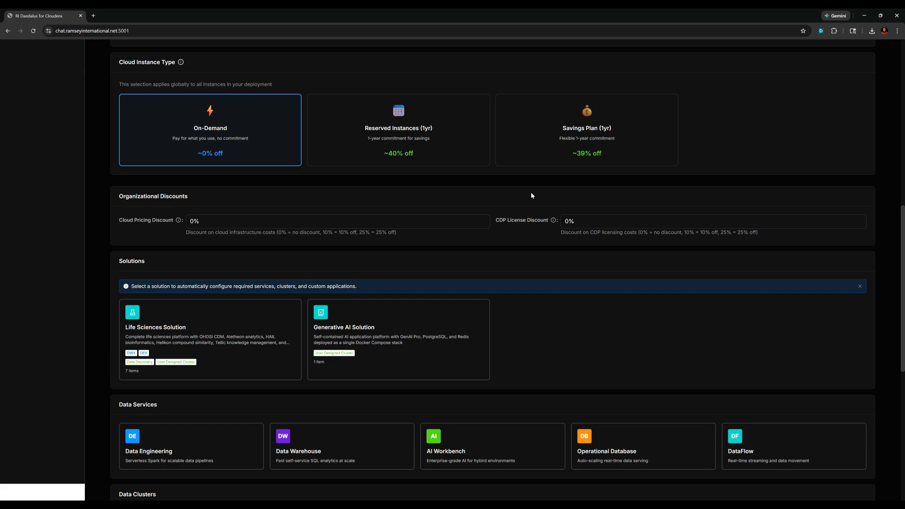
{"action": "scroll", "coordinate": [531, 195], "scroll_direction": "down", "scroll_amount": 3}
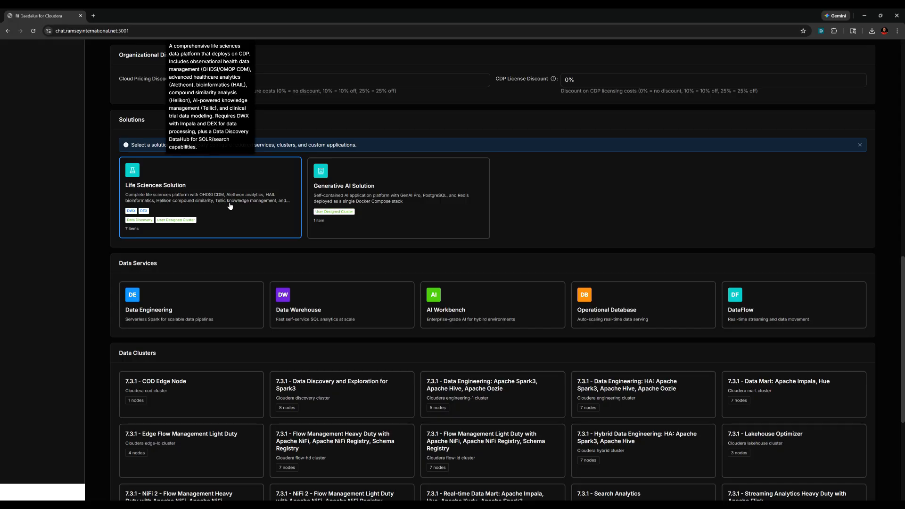
- Try then remove the Life Sciences Solution preset, and deselect the Data Discovery and Exploration cluster
{"action": "scroll", "coordinate": [571, 184], "scroll_direction": "down", "scroll_amount": 2}
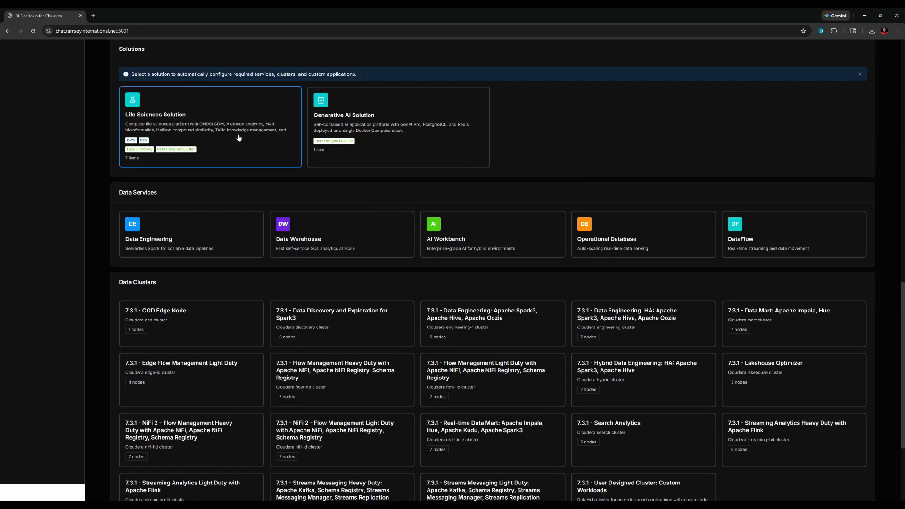
{"action": "left_click", "coordinate": [208, 122]}
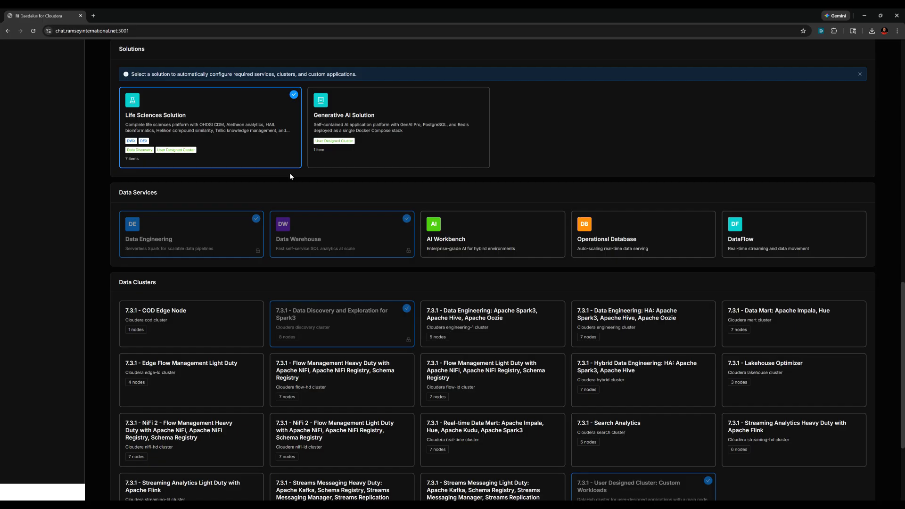
{"action": "left_click", "coordinate": [252, 106]}
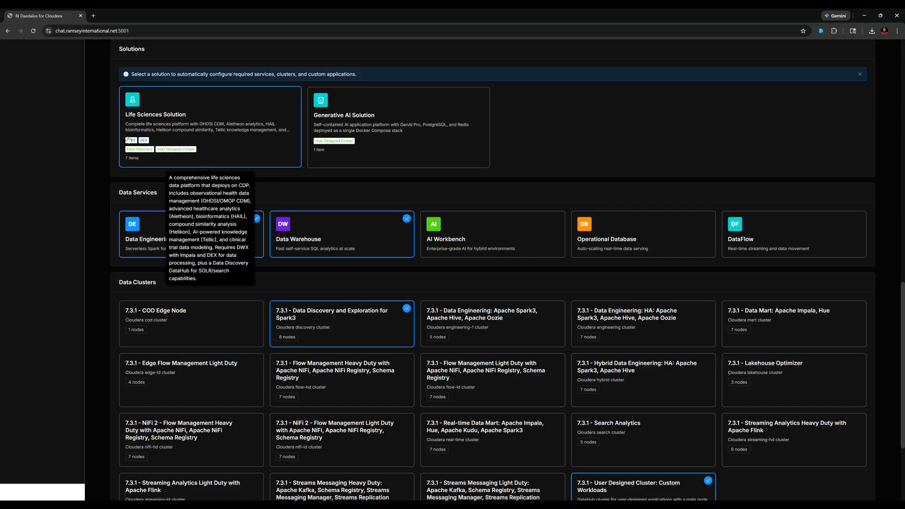
{"action": "mouse_move", "coordinate": [175, 236]}
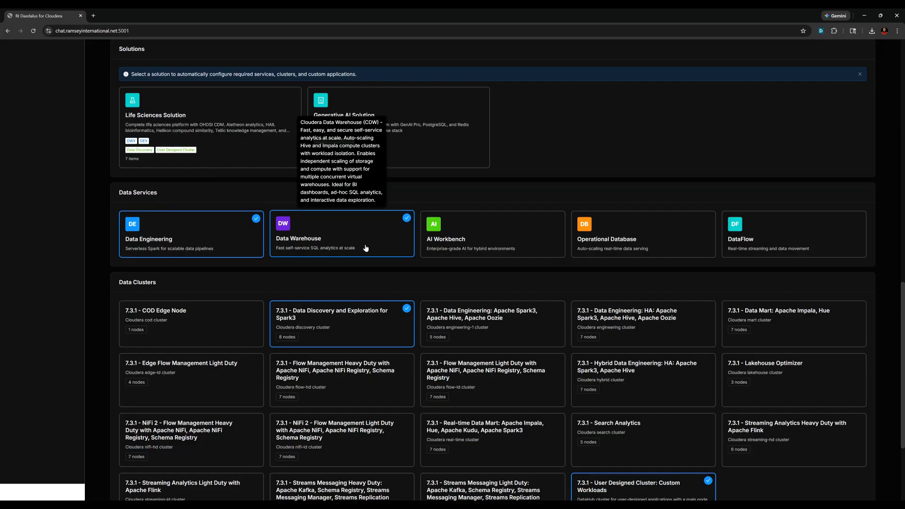
{"action": "scroll", "coordinate": [382, 257], "scroll_direction": "down", "scroll_amount": 1}
{"action": "mouse_move", "coordinate": [311, 289]}
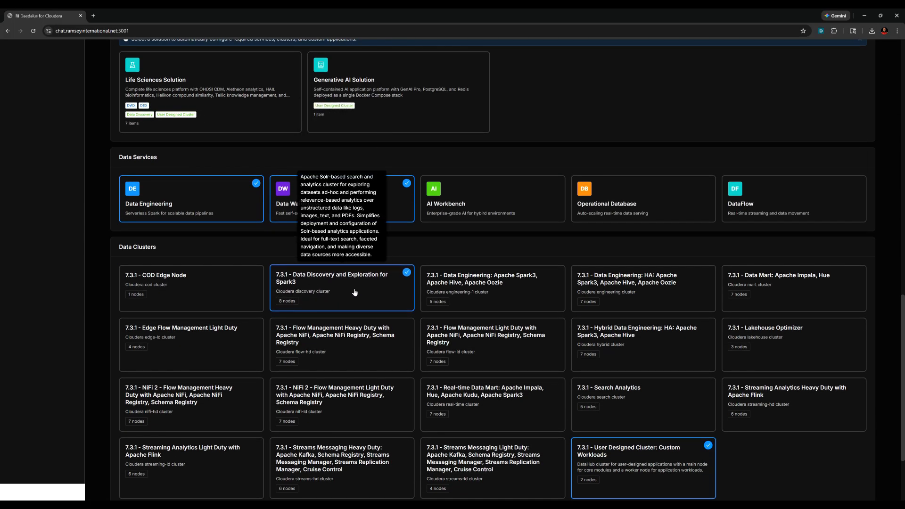
{"action": "left_click", "coordinate": [380, 288]}
{"action": "mouse_move", "coordinate": [501, 296]}
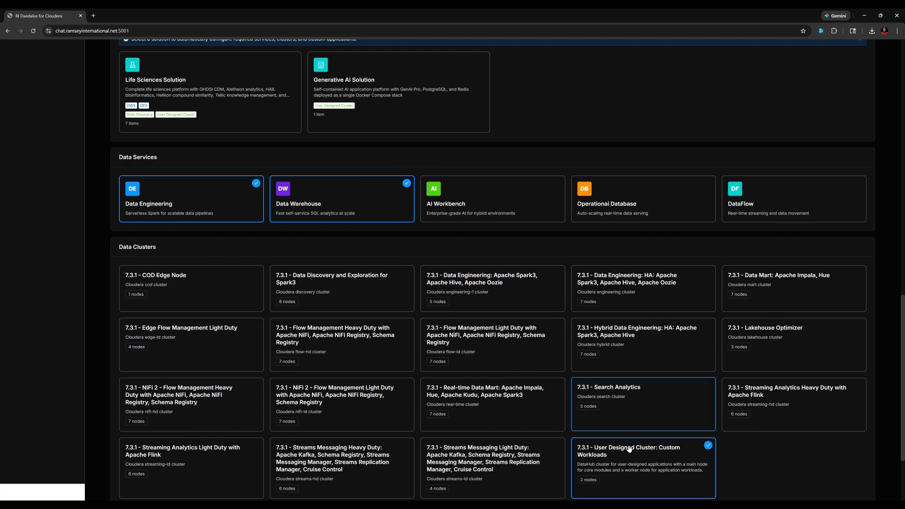
{"action": "scroll", "coordinate": [831, 479], "scroll_direction": "down", "scroll_amount": 3}
{"action": "mouse_move", "coordinate": [632, 361]}
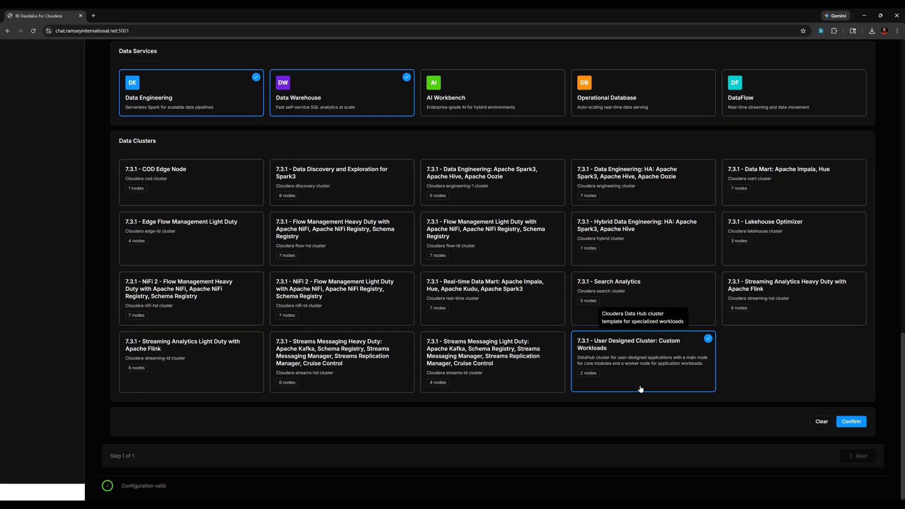
- Add AI Workbench and the Data Discovery and Exploration for Spark3 cluster, then confirm
{"action": "scroll", "coordinate": [631, 245], "scroll_direction": "up", "scroll_amount": 5}
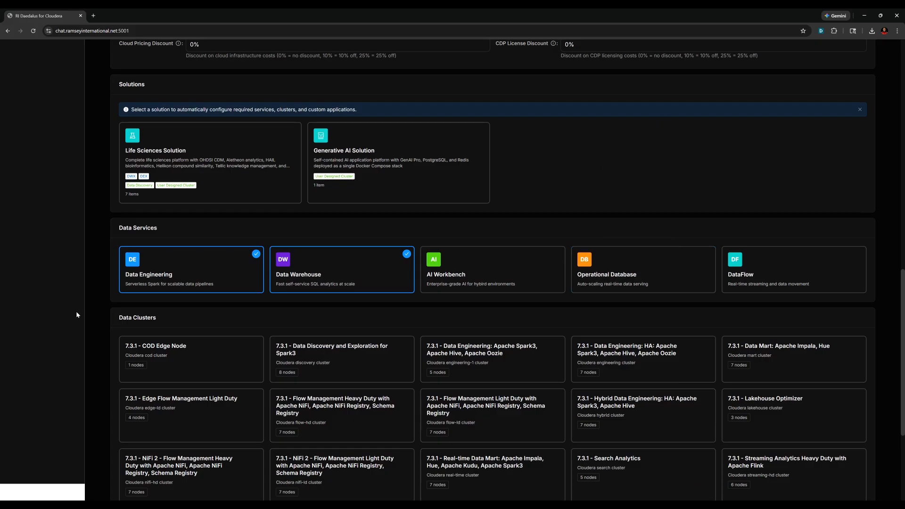
{"action": "left_click", "coordinate": [491, 280]}
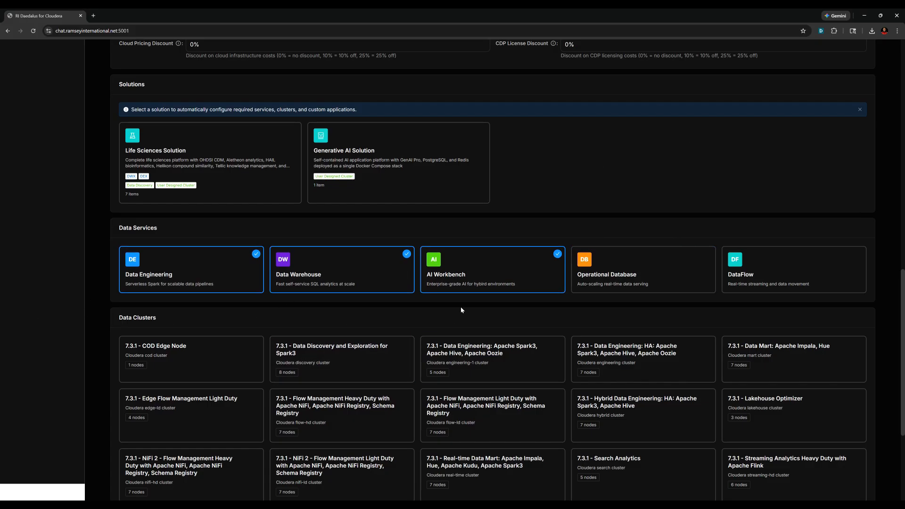
{"action": "scroll", "coordinate": [505, 307], "scroll_direction": "down", "scroll_amount": 2}
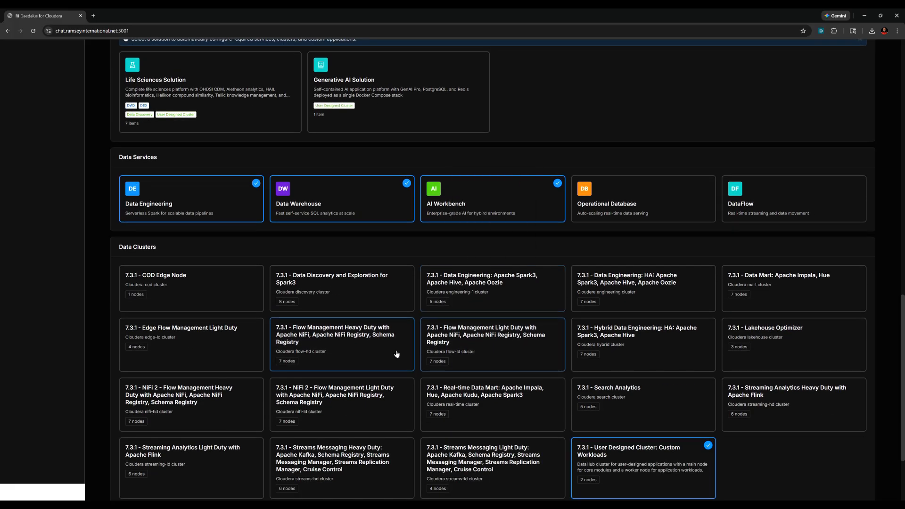
{"action": "left_click", "coordinate": [395, 275]}
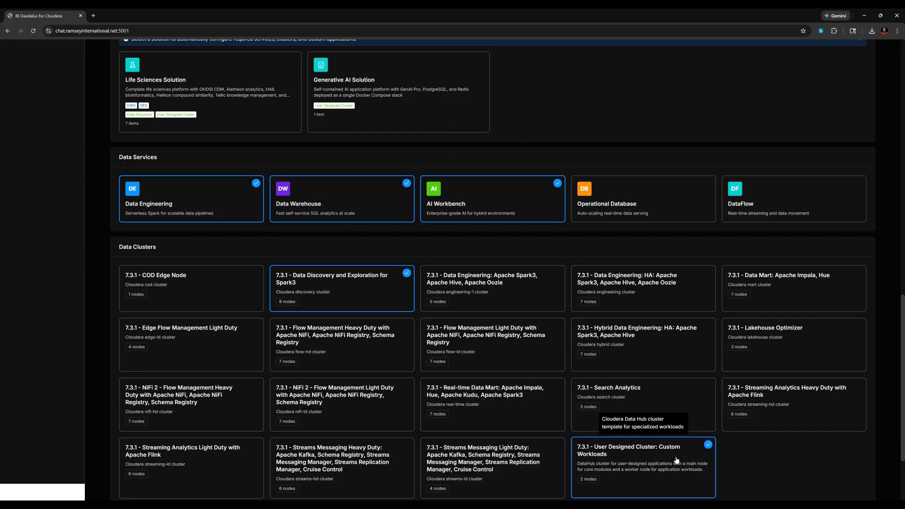
{"action": "scroll", "coordinate": [707, 419], "scroll_direction": "down", "scroll_amount": 3}
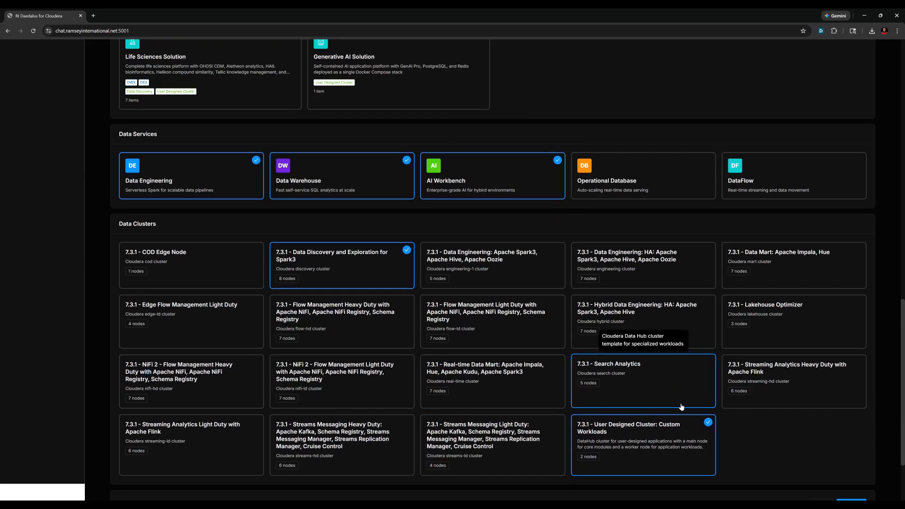
{"action": "left_click", "coordinate": [851, 418]}
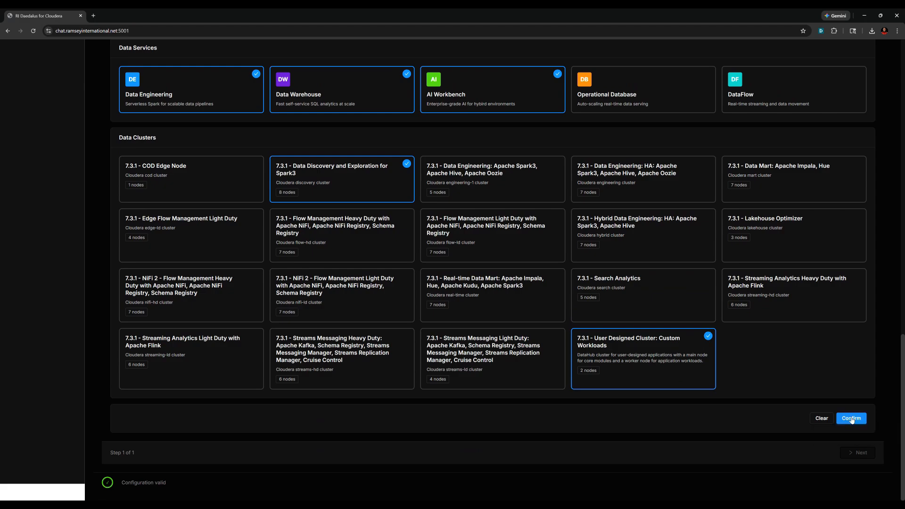
- Review the $12,528.98–$56,523.38 monthly cost projections and proceed to the CDP Information step
{"action": "scroll", "coordinate": [853, 417], "scroll_direction": "down", "scroll_amount": 1}
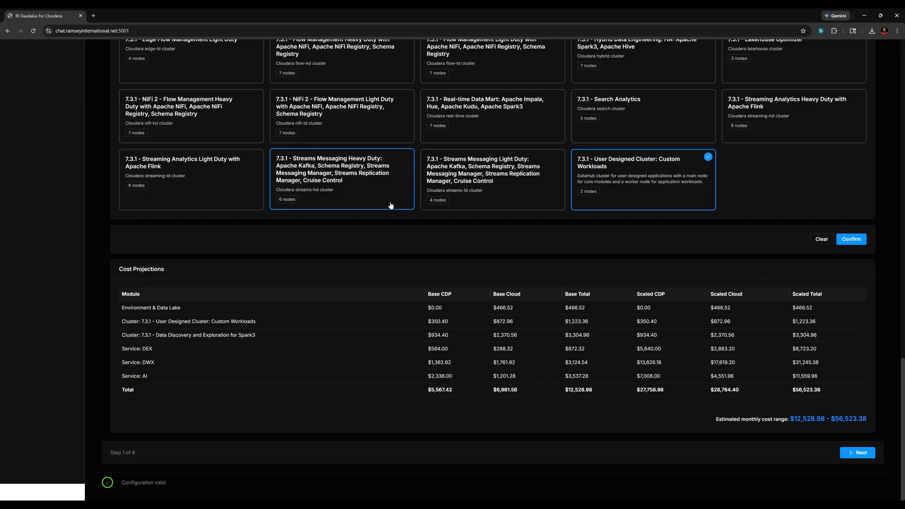
{"action": "left_click", "coordinate": [857, 453]}
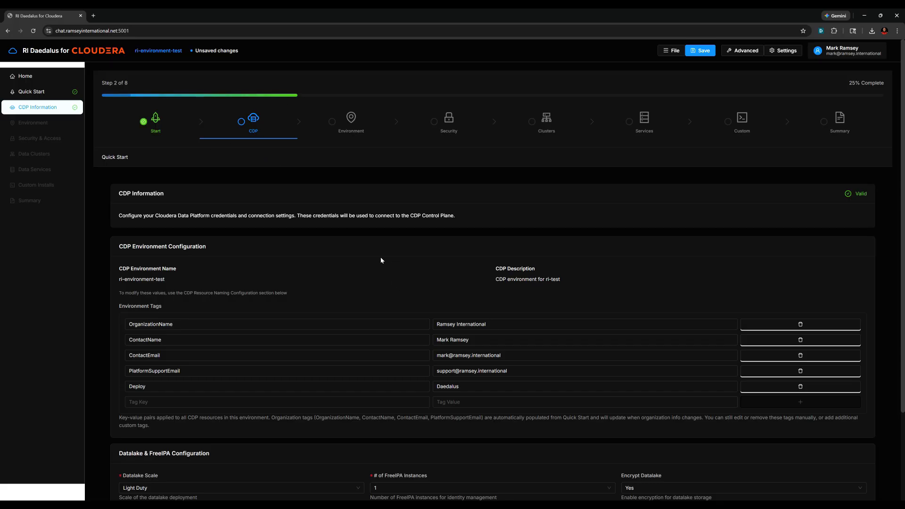
- Check the Datalake Scale options and keep it at Light Duty
{"action": "scroll", "coordinate": [380, 257], "scroll_direction": "down", "scroll_amount": 1}
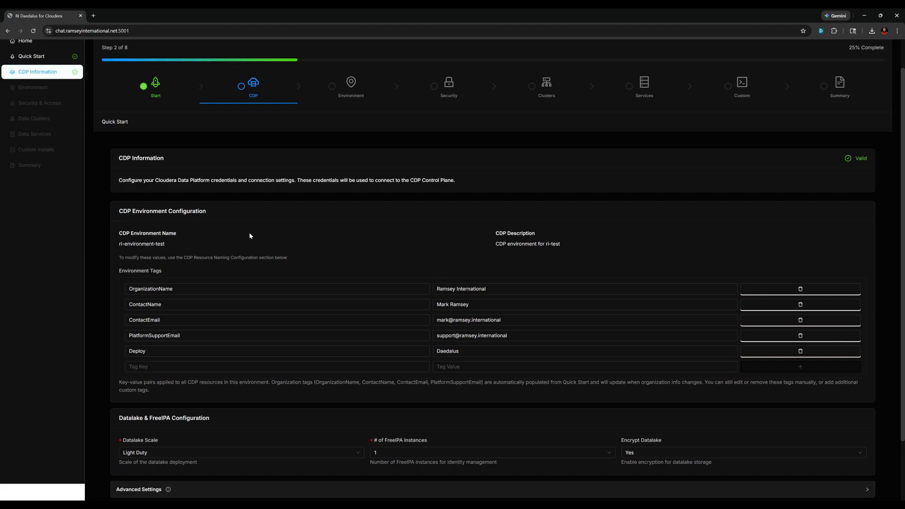
{"action": "scroll", "coordinate": [250, 235], "scroll_direction": "down", "scroll_amount": 1}
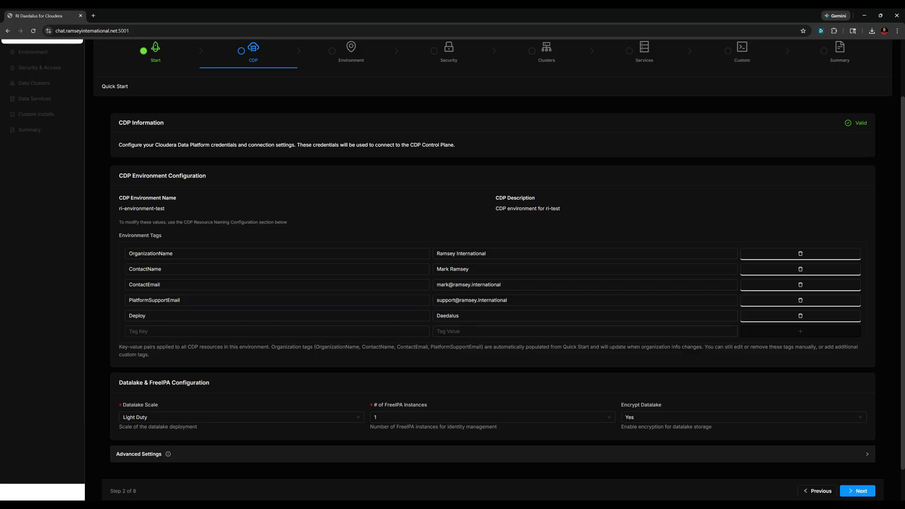
{"action": "scroll", "coordinate": [460, 350], "scroll_direction": "down", "scroll_amount": 1}
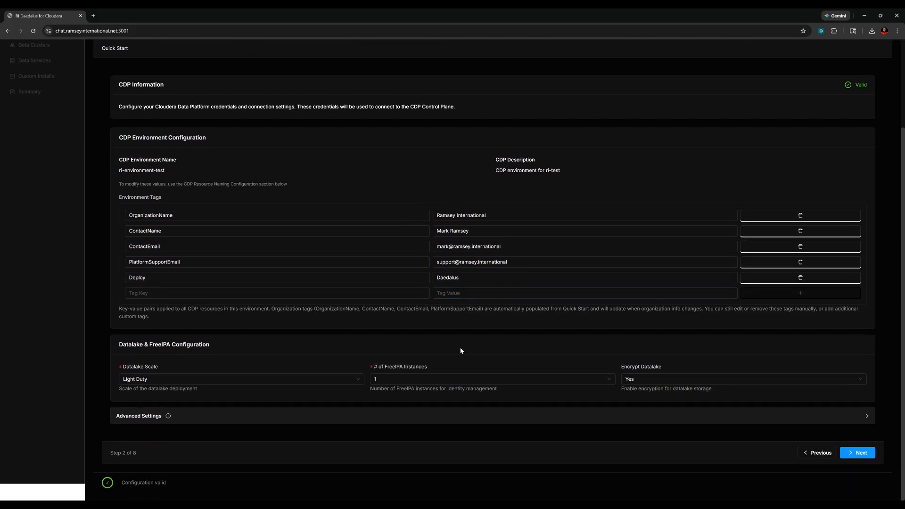
{"action": "left_click", "coordinate": [190, 379]}
{"action": "left_click", "coordinate": [190, 379]}
{"action": "left_click", "coordinate": [191, 380]}
{"action": "left_click", "coordinate": [194, 380]}
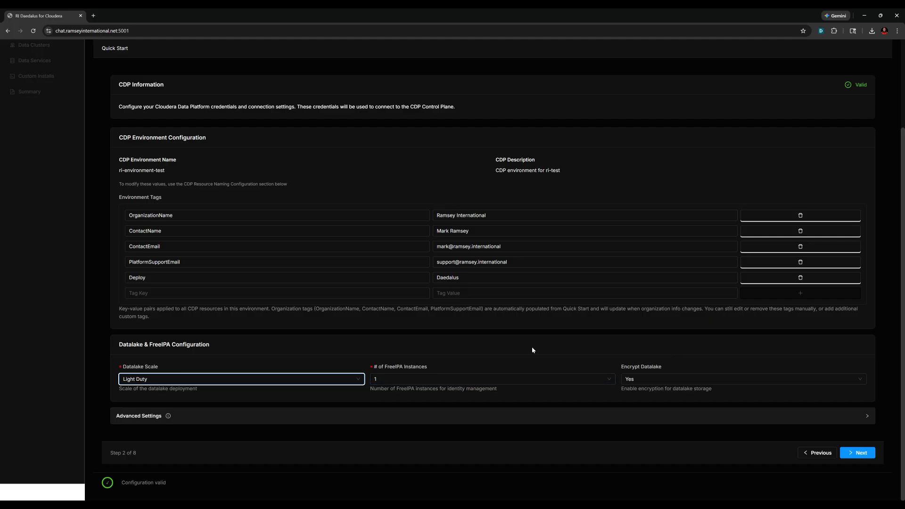
{"action": "scroll", "coordinate": [522, 343], "scroll_direction": "up", "scroll_amount": 3}
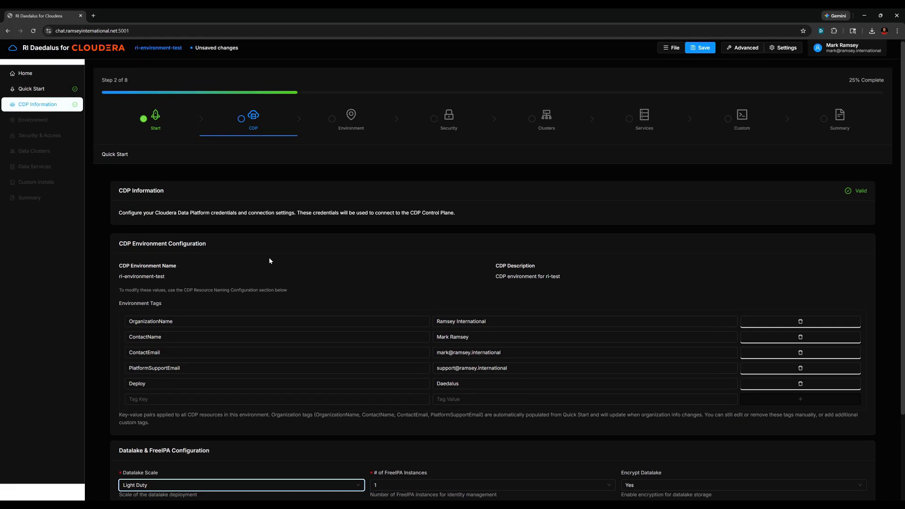
{"action": "scroll", "coordinate": [369, 306], "scroll_direction": "down", "scroll_amount": 3}
- Expand and collapse the Advanced Settings, then advance to the Environment step
{"action": "left_click", "coordinate": [136, 415]}
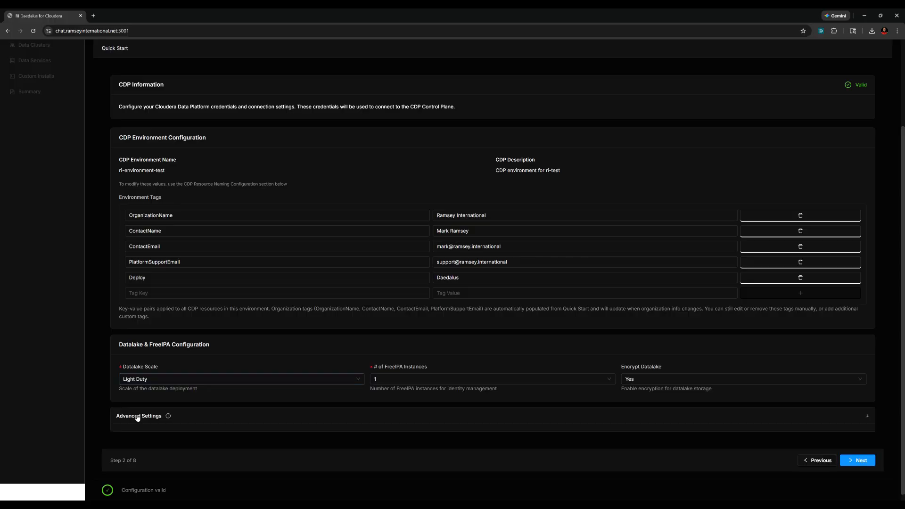
{"action": "scroll", "coordinate": [277, 367], "scroll_direction": "down", "scroll_amount": 3}
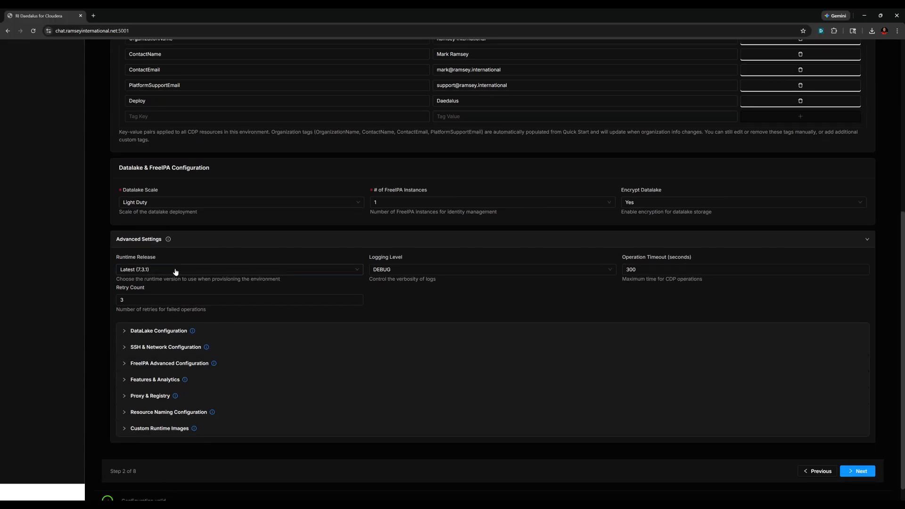
{"action": "left_click", "coordinate": [152, 239]}
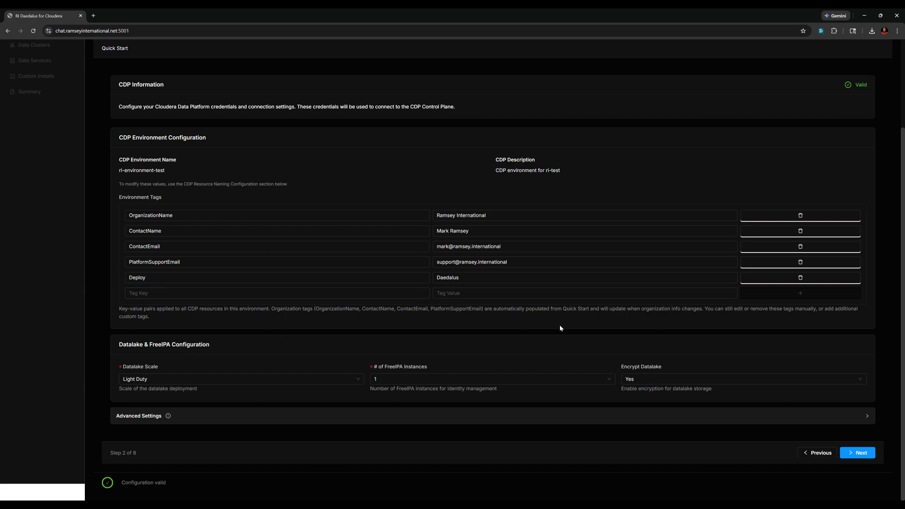
{"action": "left_click", "coordinate": [858, 453]}
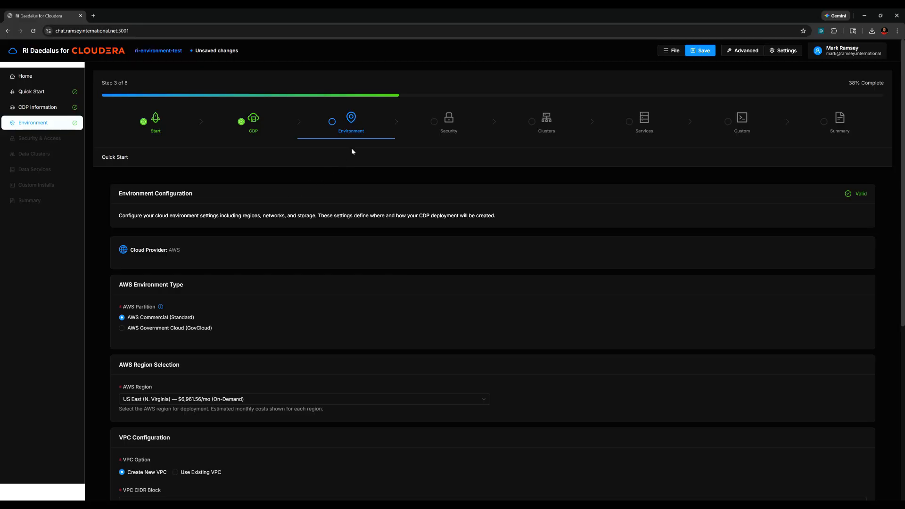
- Scroll the Environment page and list the AWS regions with their estimated monthly costs
{"action": "scroll", "coordinate": [180, 212], "scroll_direction": "down", "scroll_amount": 2}
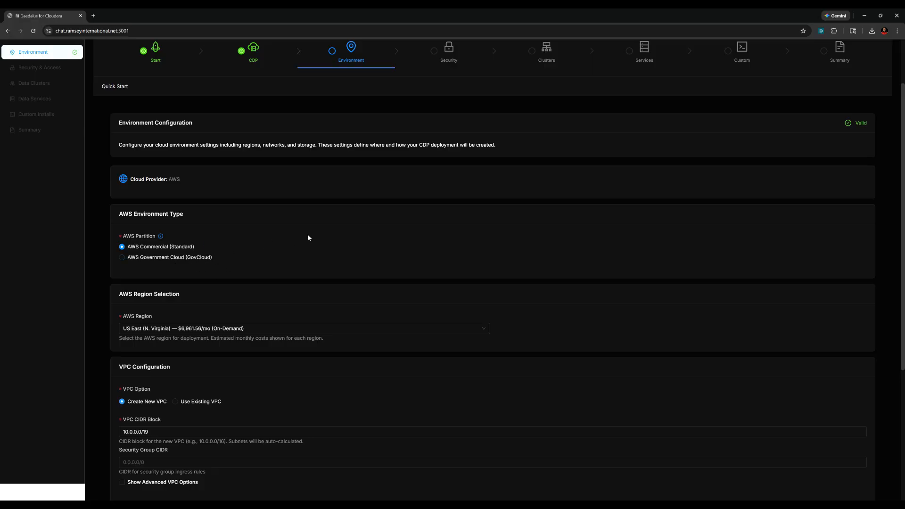
{"action": "scroll", "coordinate": [170, 276], "scroll_direction": "down", "scroll_amount": 3}
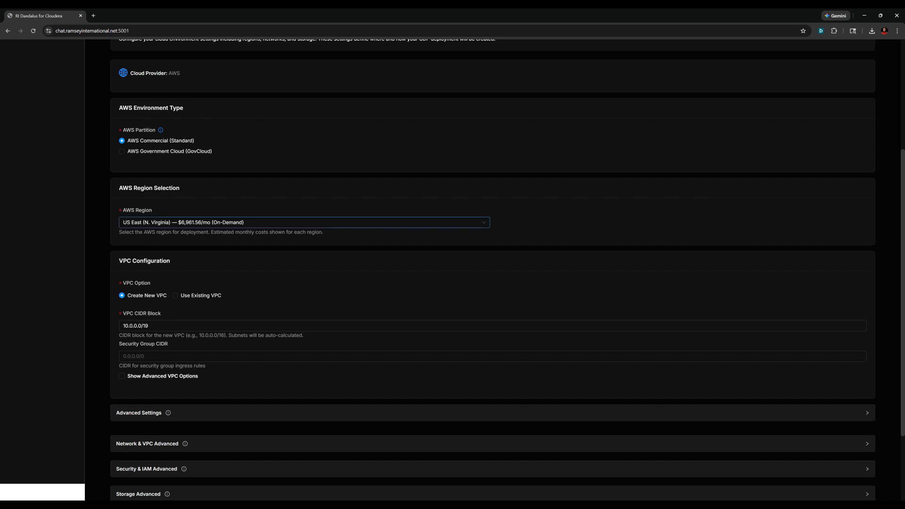
{"action": "left_click", "coordinate": [407, 223]}
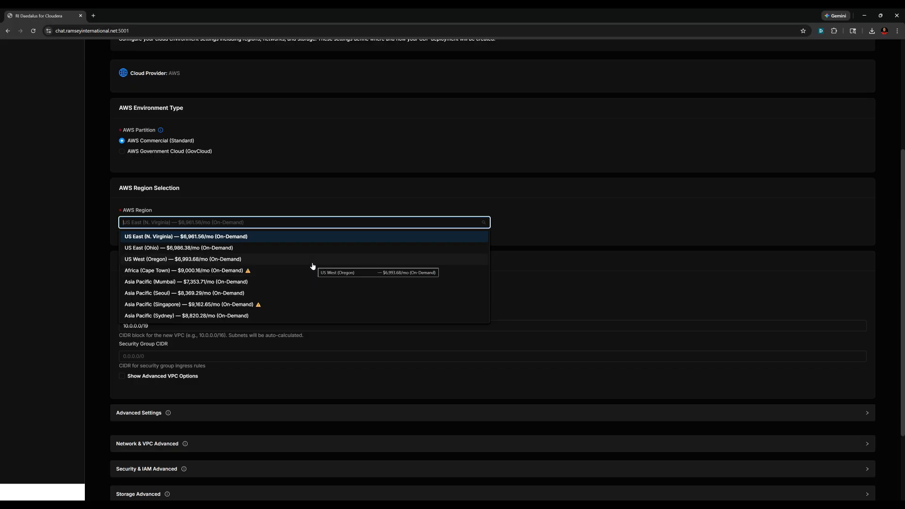
- Browse the other AWS regions and keep US East (N. Virginia) at $6,961.56/mo
{"action": "scroll", "coordinate": [314, 267], "scroll_direction": "down", "scroll_amount": 1}
{"action": "scroll", "coordinate": [306, 286], "scroll_direction": "up", "scroll_amount": 1}
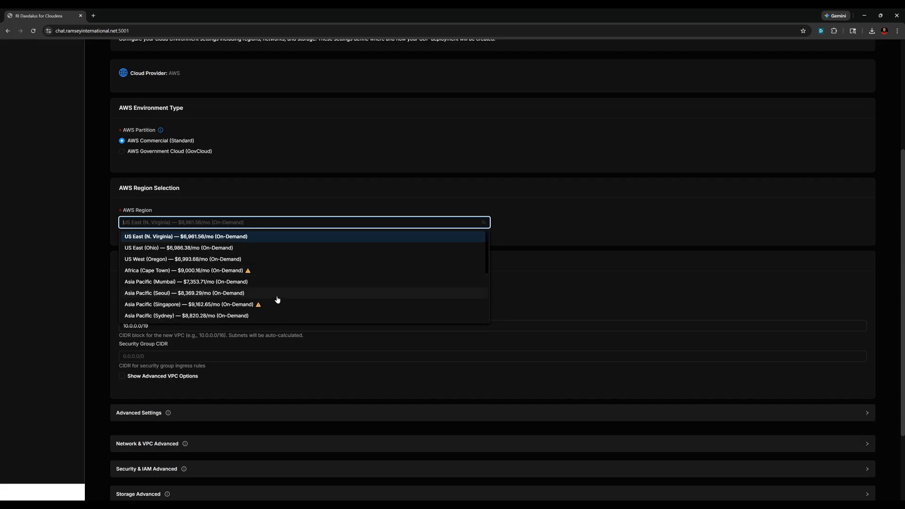
{"action": "scroll", "coordinate": [277, 300], "scroll_direction": "down", "scroll_amount": 2}
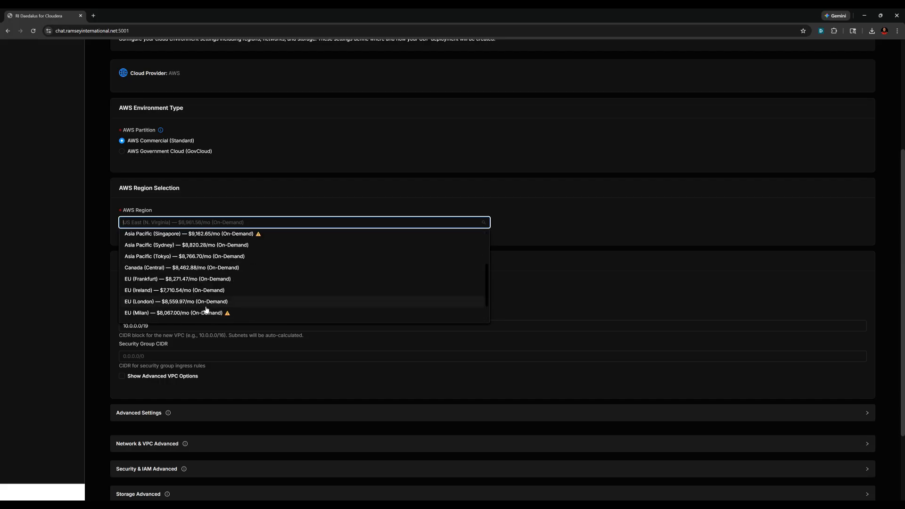
{"action": "scroll", "coordinate": [210, 309], "scroll_direction": "down", "scroll_amount": 1}
{"action": "scroll", "coordinate": [208, 308], "scroll_direction": "up", "scroll_amount": 2}
{"action": "scroll", "coordinate": [207, 308], "scroll_direction": "up", "scroll_amount": 3}
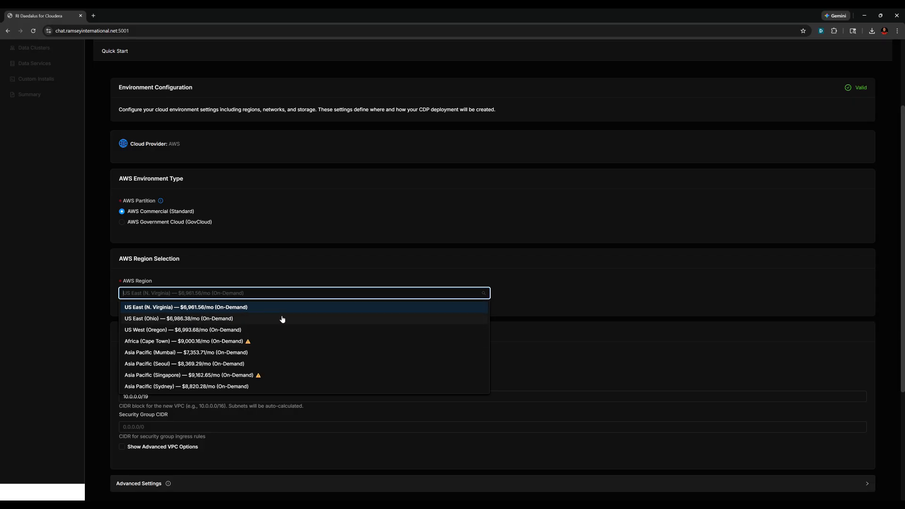
{"action": "scroll", "coordinate": [281, 318], "scroll_direction": "down", "scroll_amount": 5}
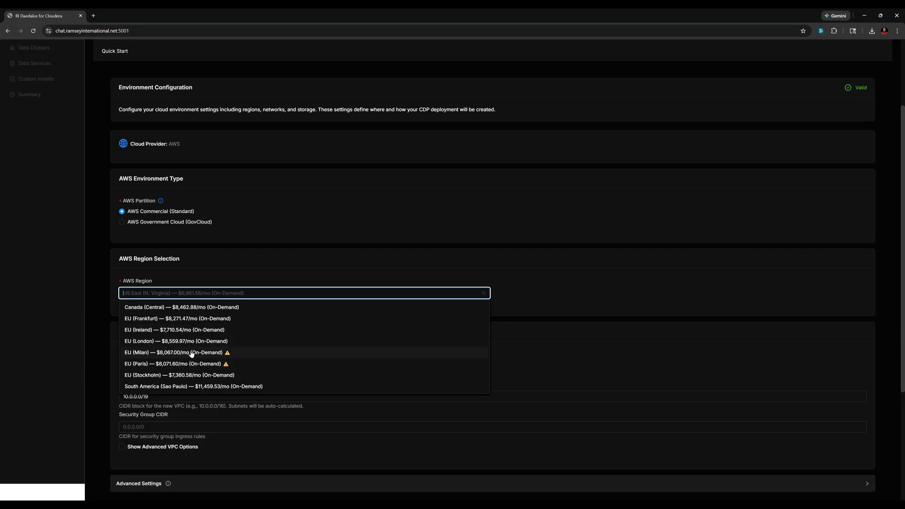
{"action": "scroll", "coordinate": [189, 355], "scroll_direction": "down", "scroll_amount": 2}
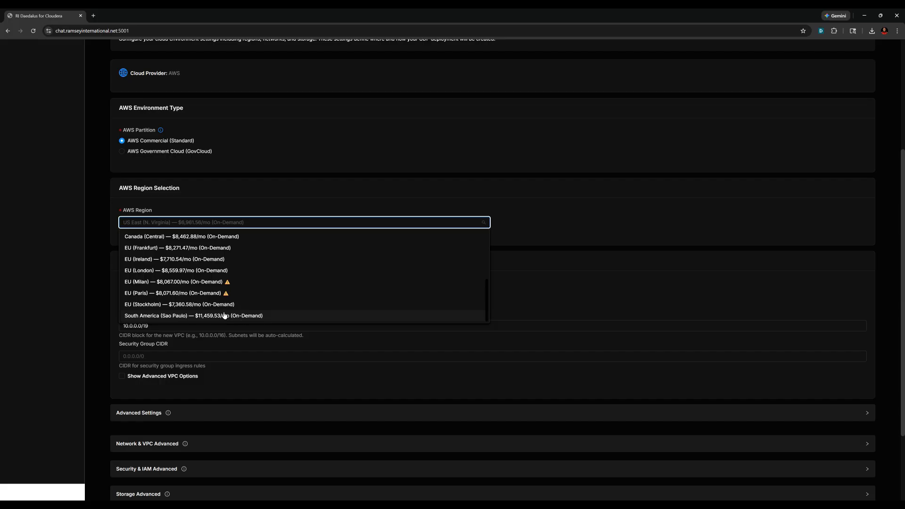
{"action": "scroll", "coordinate": [286, 282], "scroll_direction": "up", "scroll_amount": 1}
{"action": "scroll", "coordinate": [287, 282], "scroll_direction": "up", "scroll_amount": 3}
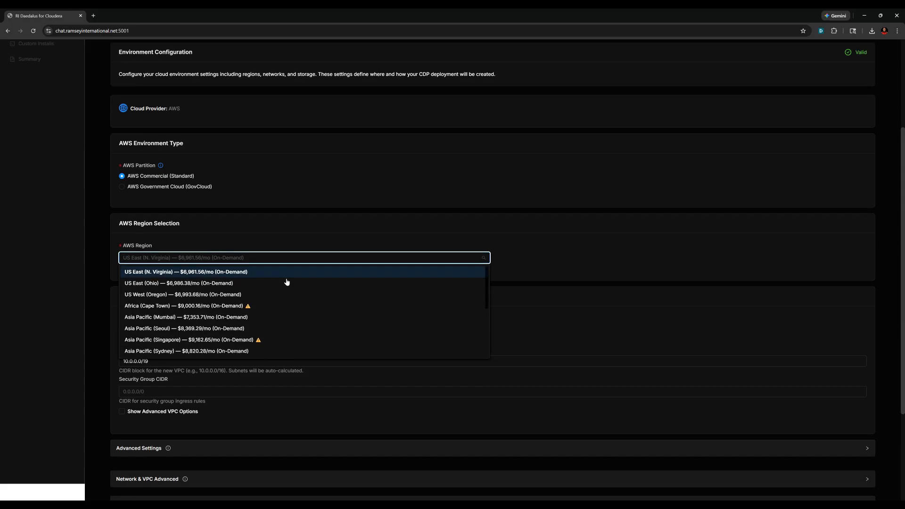
{"action": "left_click", "coordinate": [162, 272]}
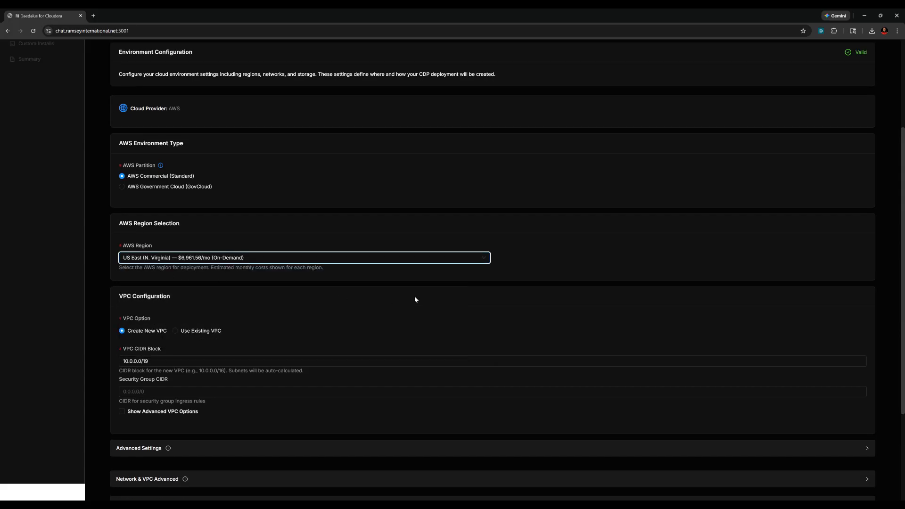
- Review the US East region and new 10.0.0.0/19 VPC, then advance to Security & Access
{"action": "scroll", "coordinate": [300, 284], "scroll_direction": "down", "scroll_amount": 2}
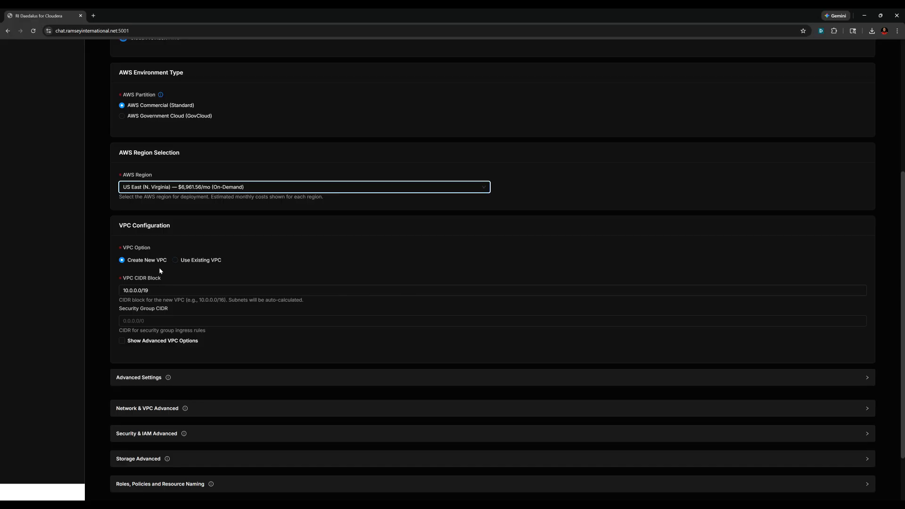
{"action": "scroll", "coordinate": [177, 280], "scroll_direction": "down", "scroll_amount": 2}
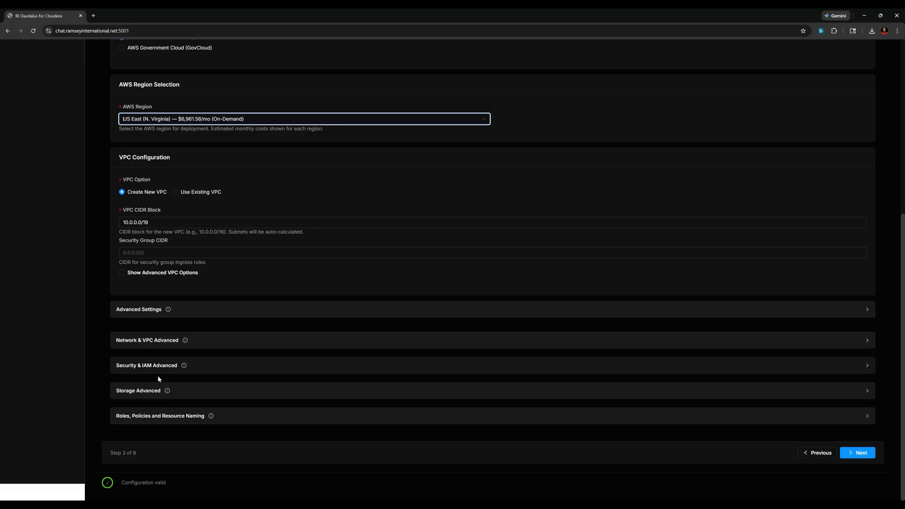
{"action": "left_click", "coordinate": [855, 453]}
- Leave Security & Access as loaded with a new SSH key and advance to Data Clusters
{"action": "scroll", "coordinate": [546, 217], "scroll_direction": "up", "scroll_amount": 5}
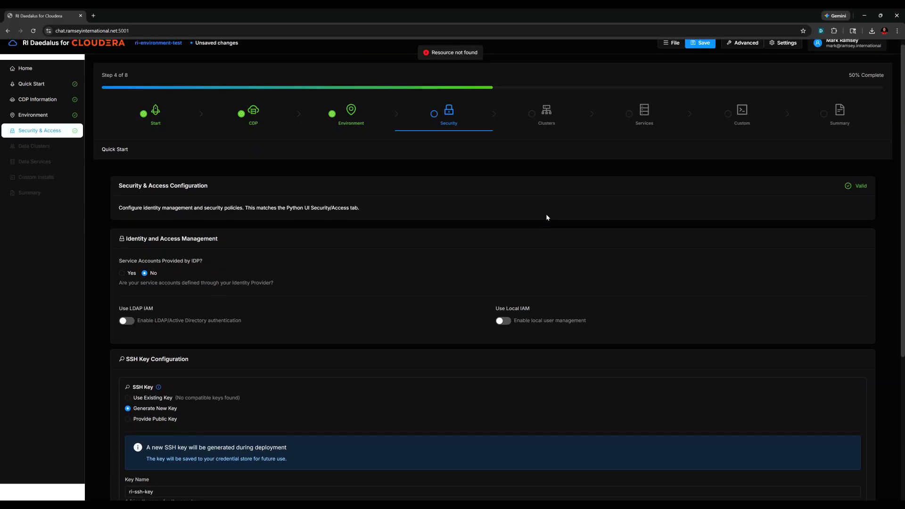
{"action": "scroll", "coordinate": [278, 296], "scroll_direction": "down", "scroll_amount": 3}
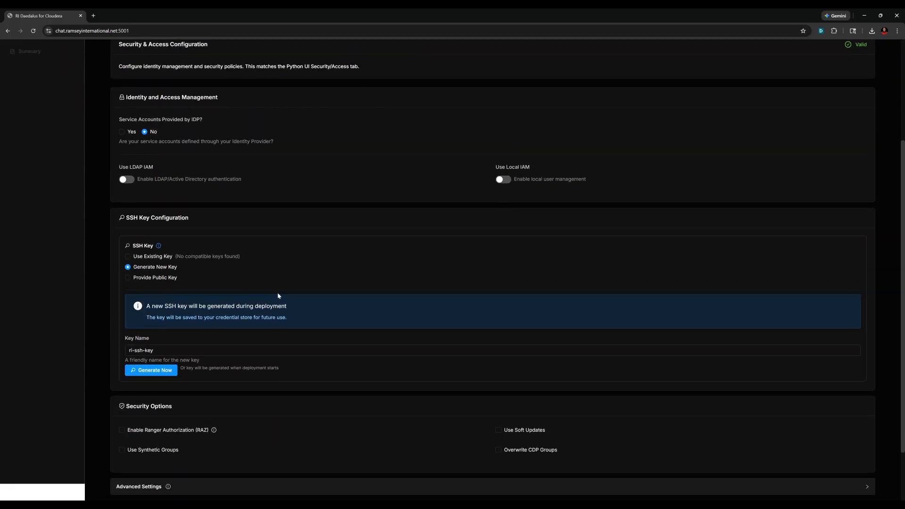
{"action": "scroll", "coordinate": [270, 243], "scroll_direction": "up", "scroll_amount": 2}
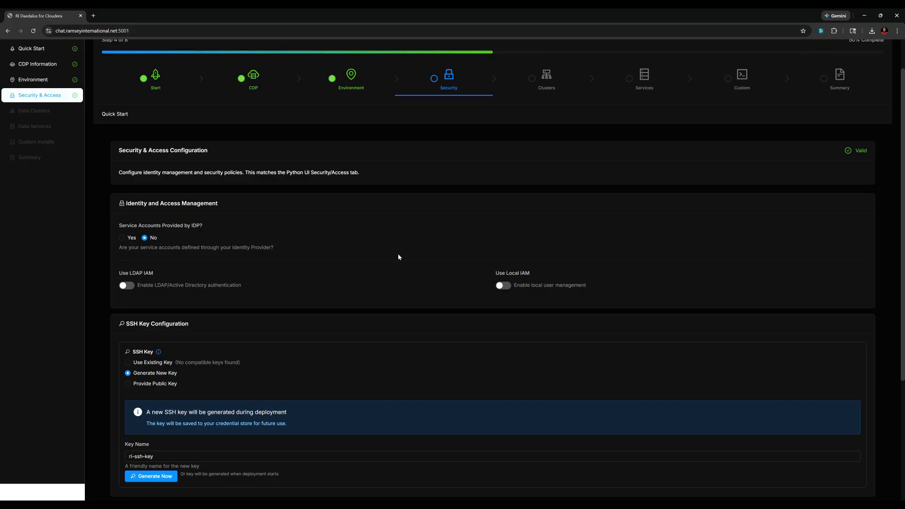
{"action": "scroll", "coordinate": [398, 257], "scroll_direction": "down", "scroll_amount": 3}
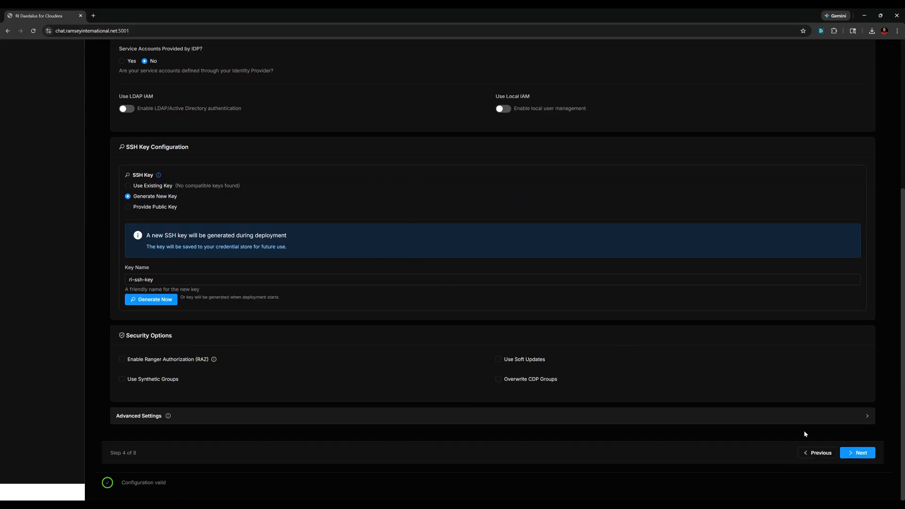
{"action": "left_click", "coordinate": [849, 454]}
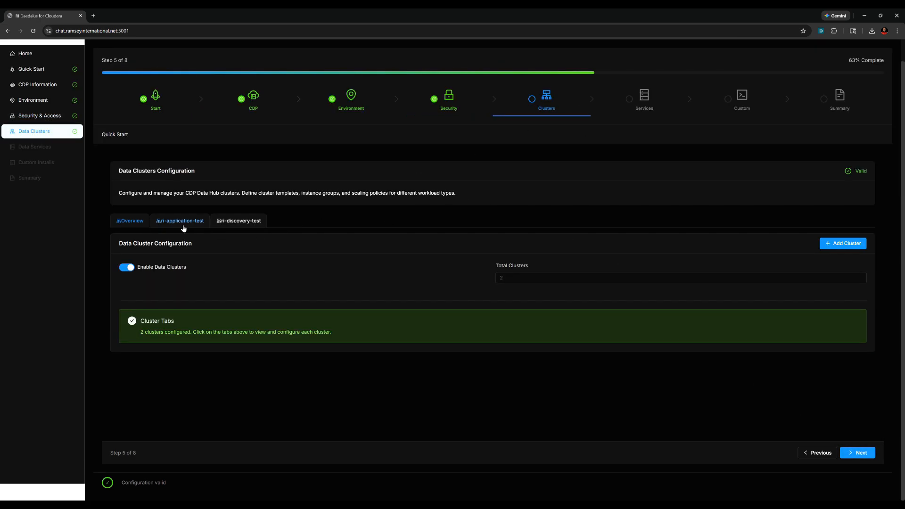
{"action": "left_click", "coordinate": [238, 226]}
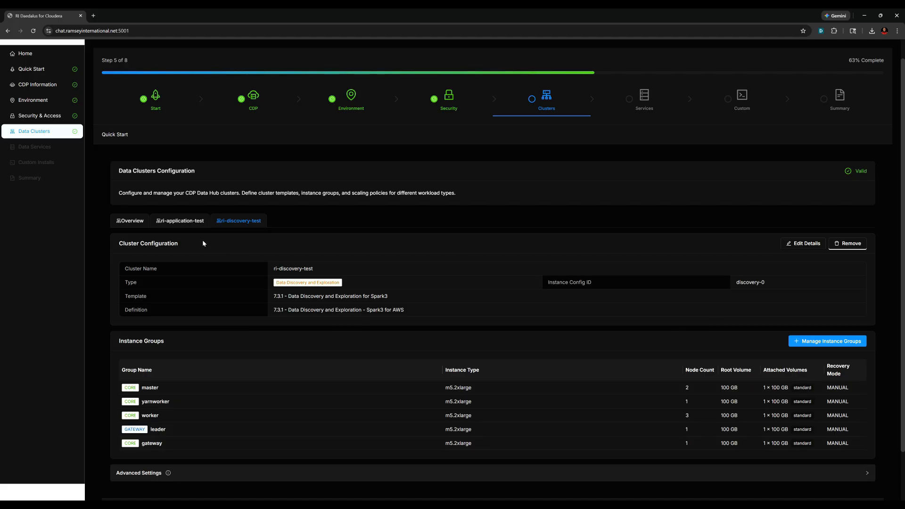
{"action": "left_click", "coordinate": [179, 226]}
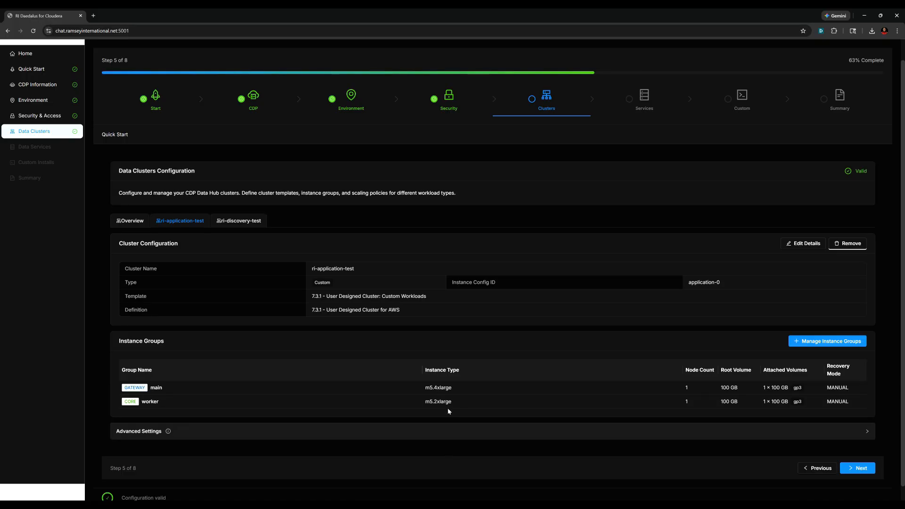
{"action": "left_click", "coordinate": [130, 221]}
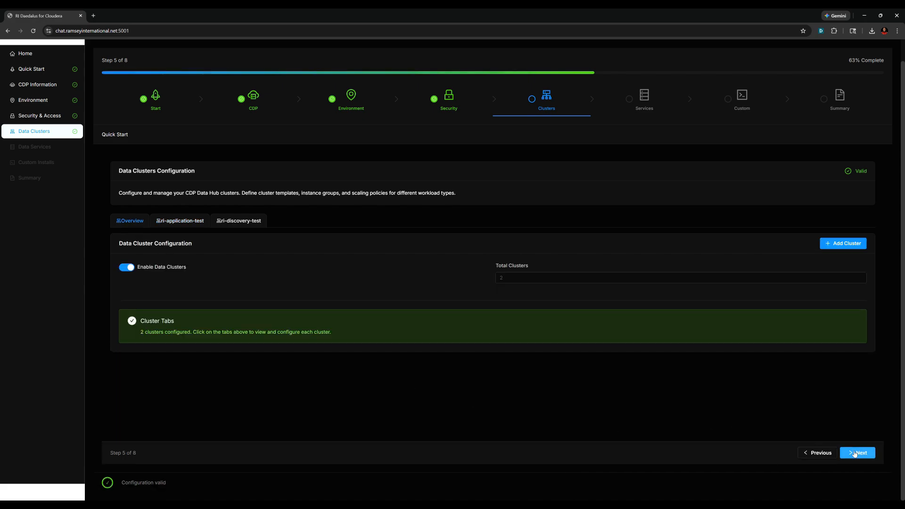
- On Data Services, view the ri-spark-test DEX settings unchanged, then show the DWX warehouses
{"action": "left_click", "coordinate": [858, 453]}
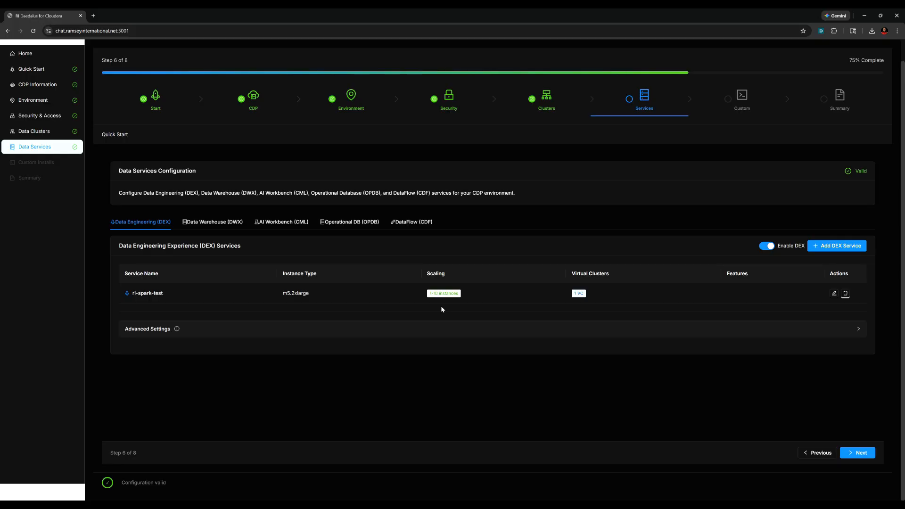
{"action": "left_click", "coordinate": [834, 294]}
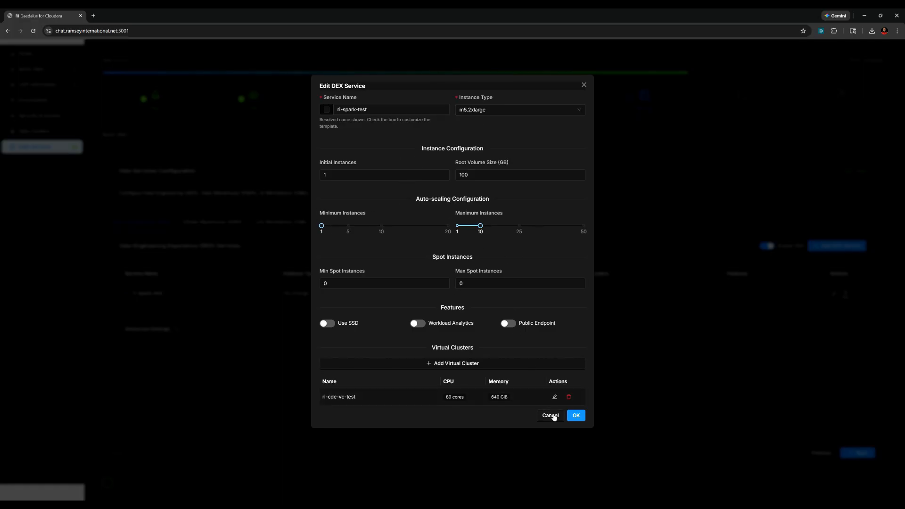
{"action": "left_click", "coordinate": [551, 416]}
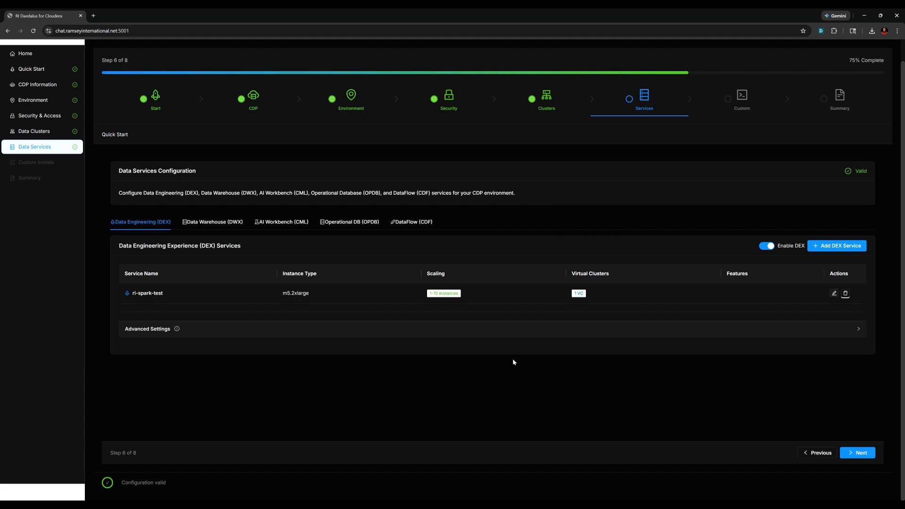
{"action": "left_click", "coordinate": [228, 224]}
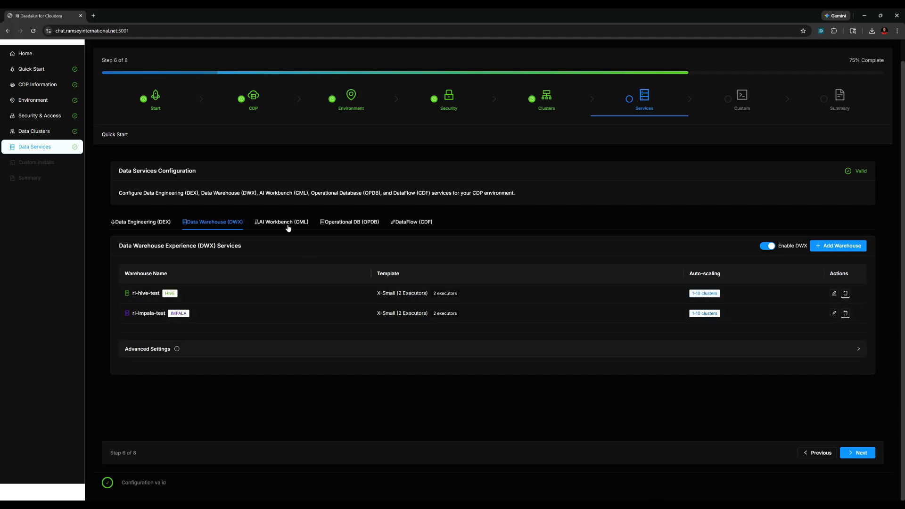
- Check the AI Workbench (CML) workspaces and advance to Custom Installations
{"action": "left_click", "coordinate": [283, 222]}
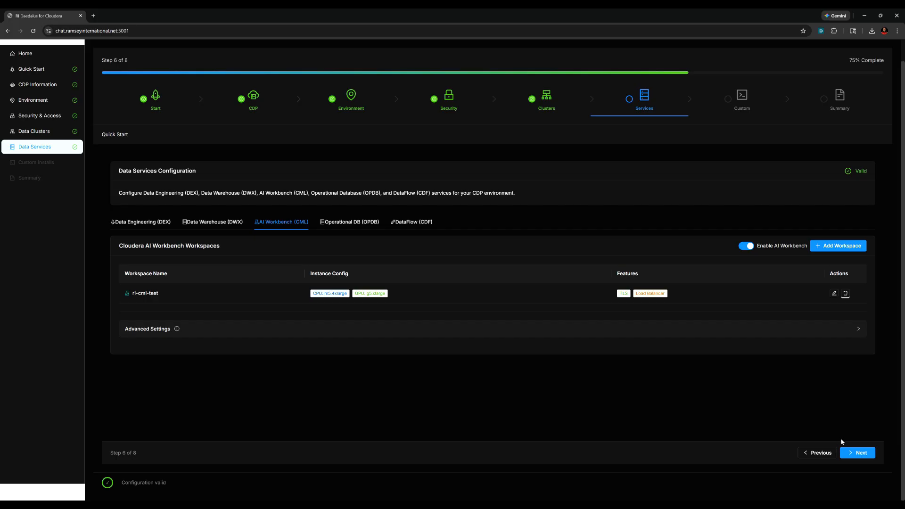
{"action": "left_click", "coordinate": [859, 453]}
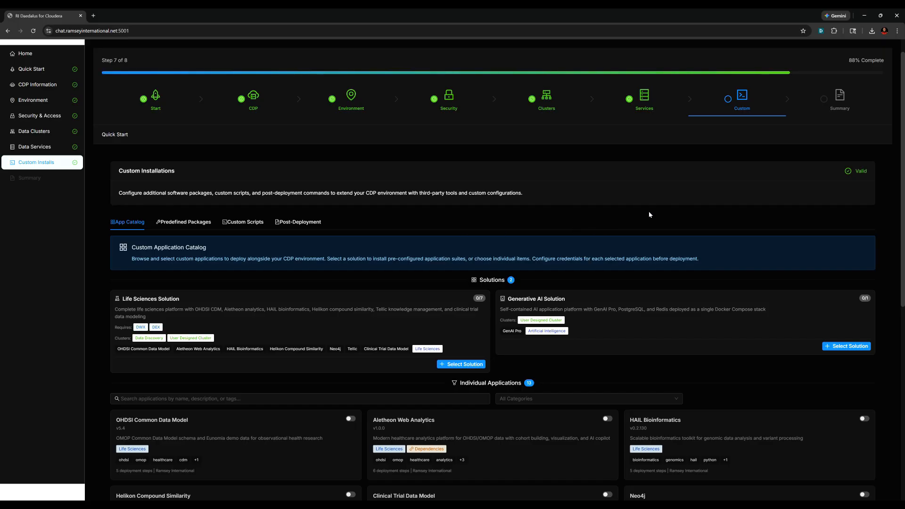
{"action": "scroll", "coordinate": [658, 210], "scroll_direction": "down", "scroll_amount": 3}
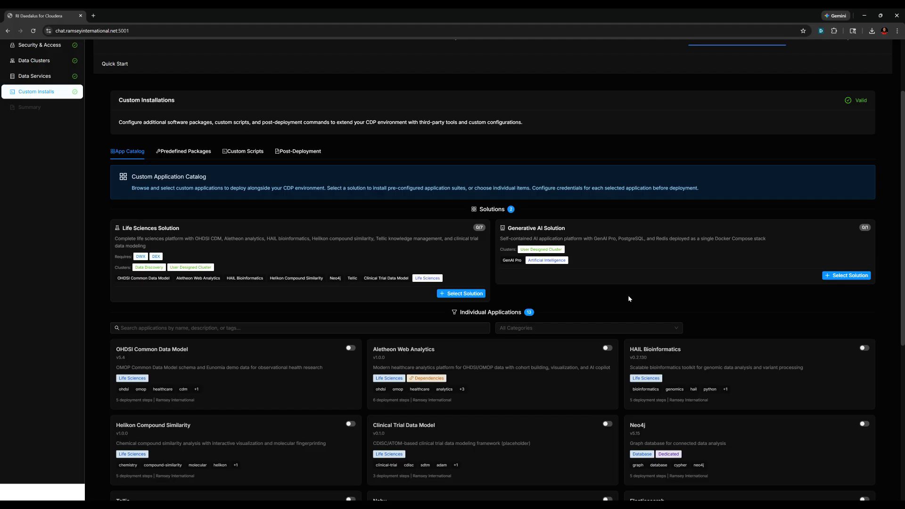
{"action": "scroll", "coordinate": [629, 299], "scroll_direction": "down", "scroll_amount": 1}
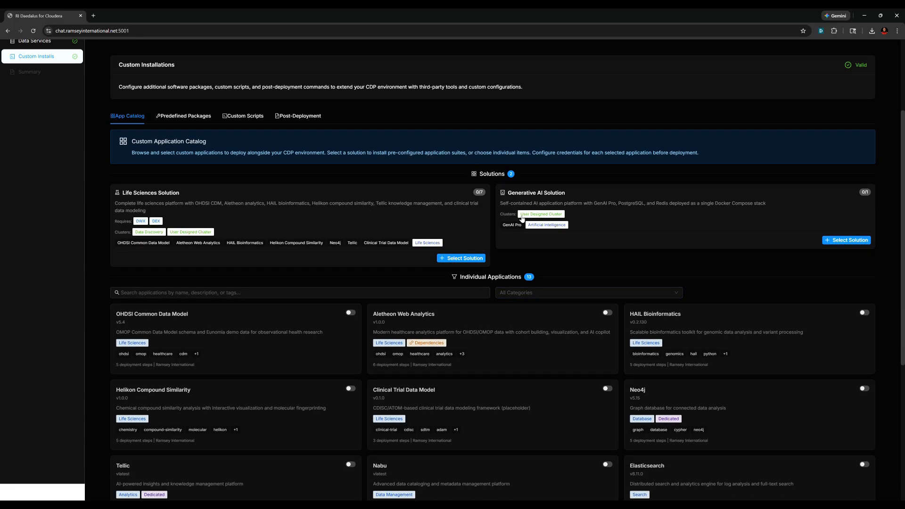
{"action": "scroll", "coordinate": [541, 296], "scroll_direction": "down", "scroll_amount": 3}
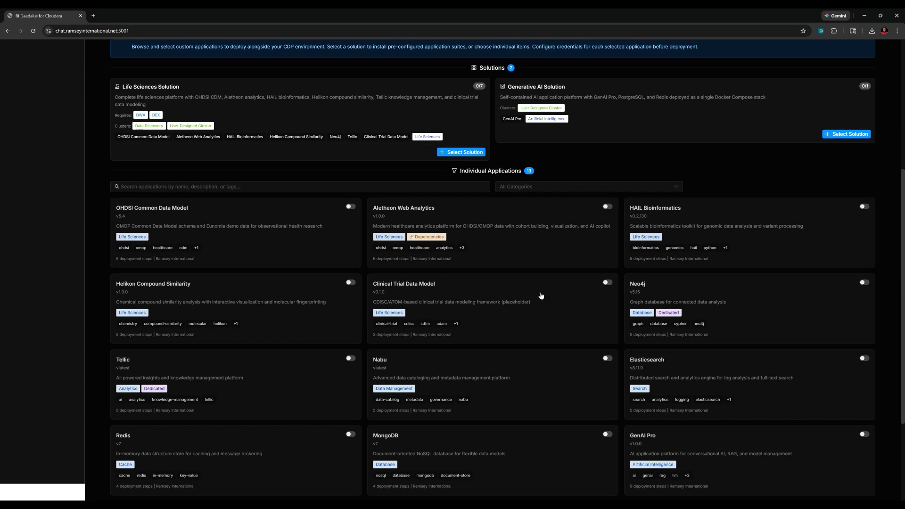
{"action": "scroll", "coordinate": [462, 382], "scroll_direction": "down", "scroll_amount": 3}
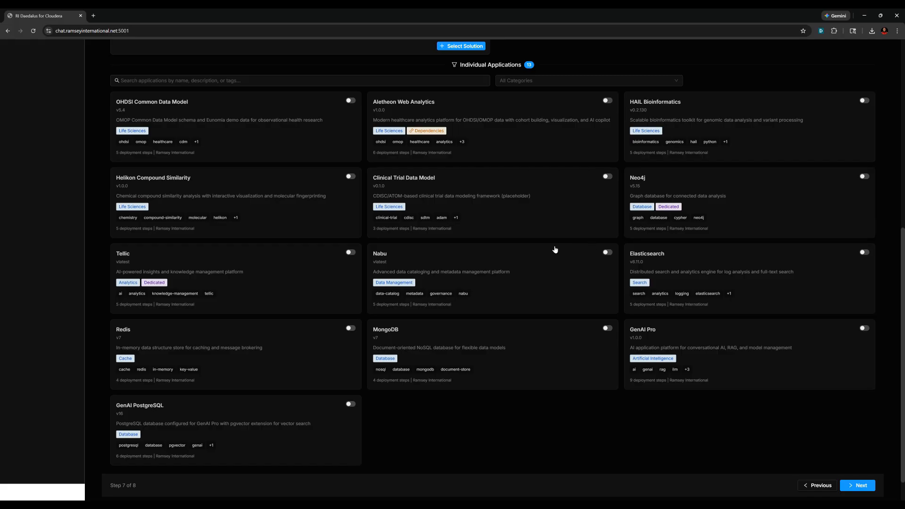
{"action": "scroll", "coordinate": [505, 260], "scroll_direction": "up", "scroll_amount": 3}
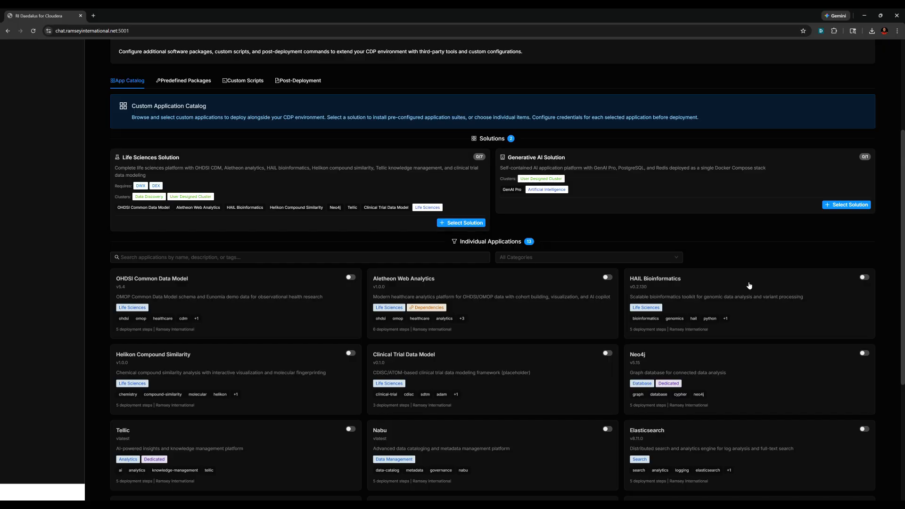
{"action": "scroll", "coordinate": [471, 340], "scroll_direction": "down", "scroll_amount": 2}
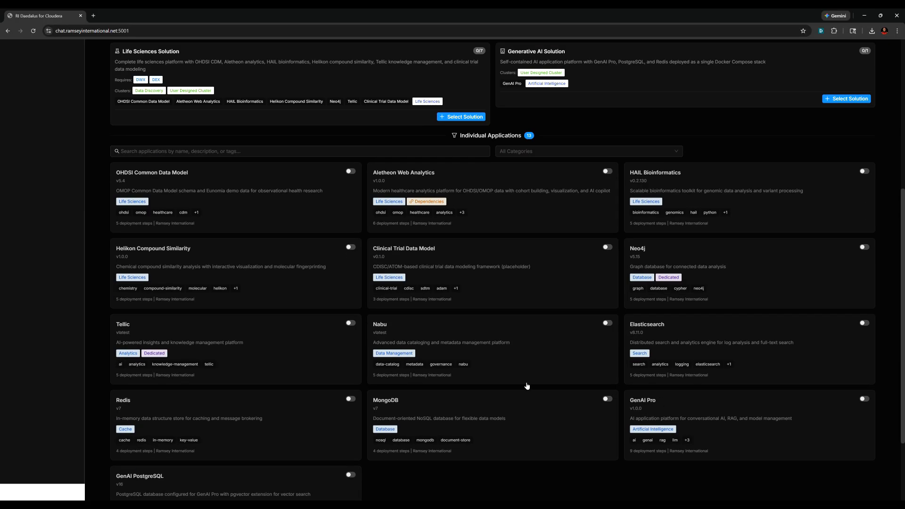
{"action": "scroll", "coordinate": [566, 66], "scroll_direction": "up", "scroll_amount": 4}
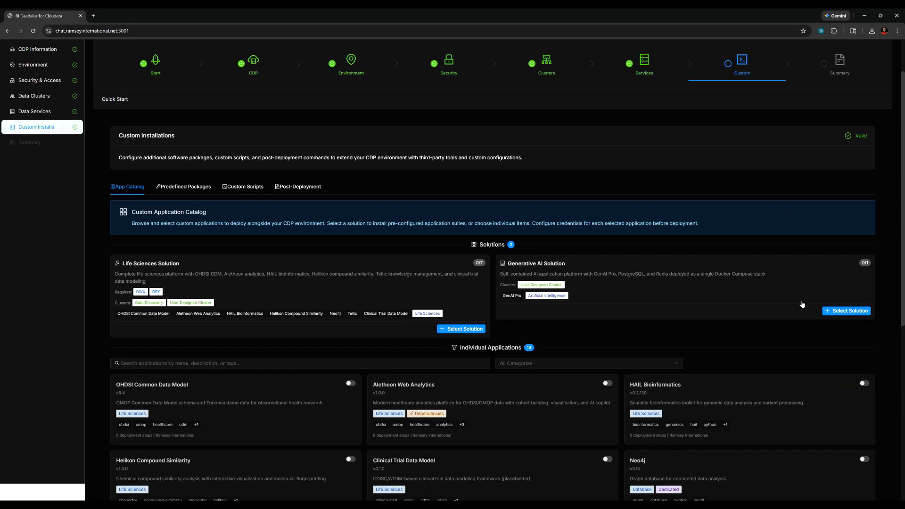
- Choose the Generative AI Solution bundle, placing GenAI Pro on ri-application-test, and advance to the Summary
{"action": "left_click", "coordinate": [844, 311]}
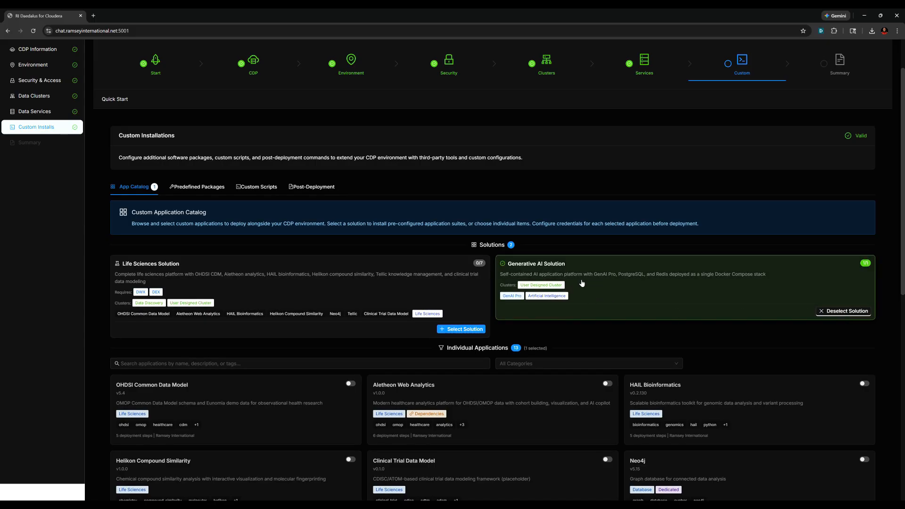
{"action": "scroll", "coordinate": [636, 289], "scroll_direction": "down", "scroll_amount": 2}
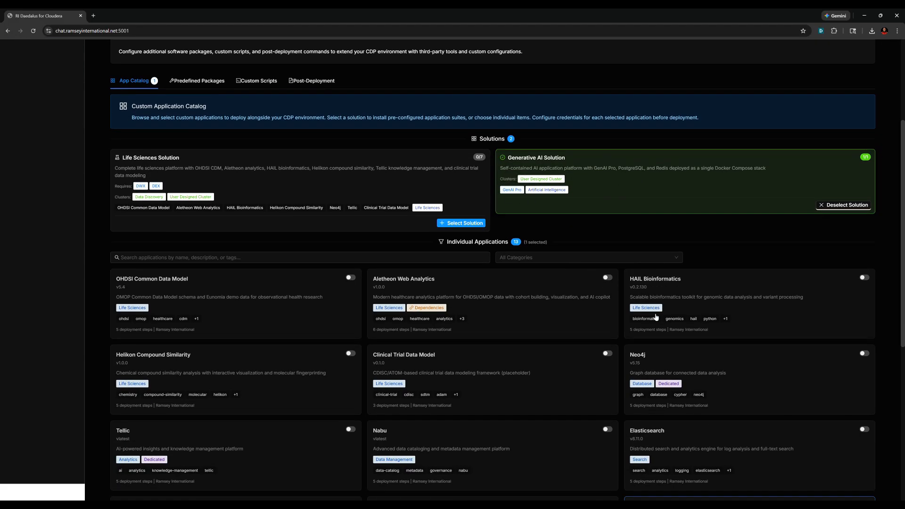
{"action": "scroll", "coordinate": [613, 283], "scroll_direction": "down", "scroll_amount": 3}
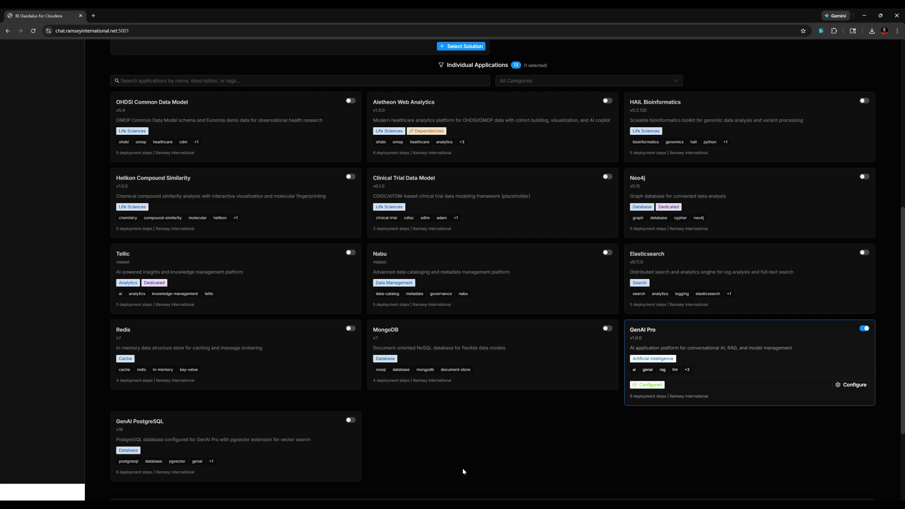
{"action": "scroll", "coordinate": [617, 306], "scroll_direction": "down", "scroll_amount": 3}
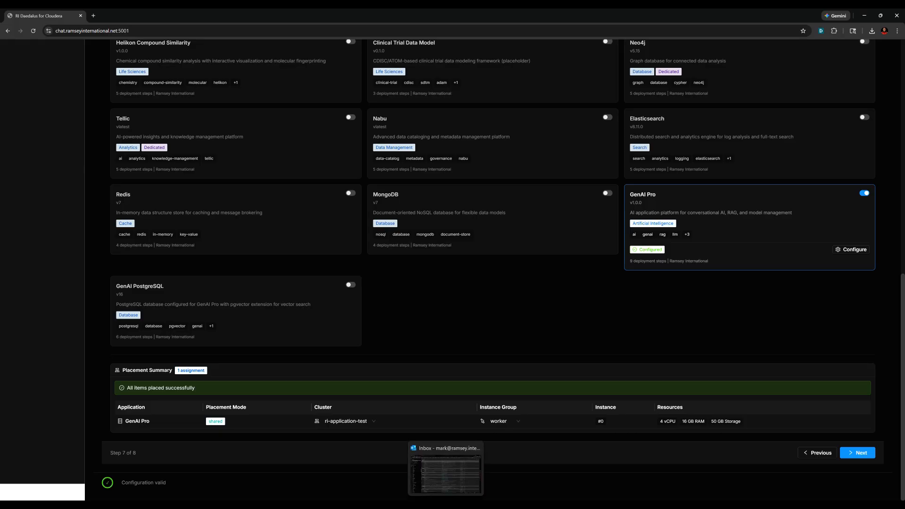
{"action": "left_click", "coordinate": [860, 453]}
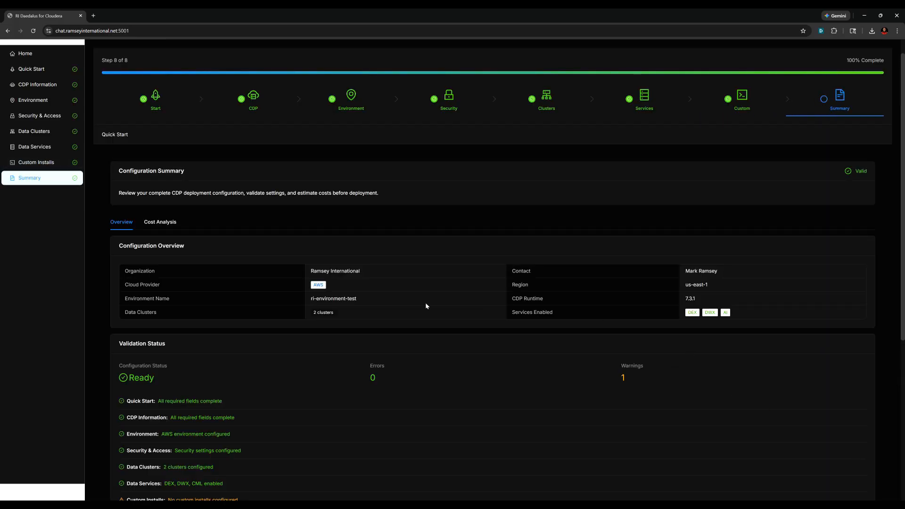
- Review the cost analysis: On-Demand at $6,961.56/mo, 1-year Reserved Instances saving 59%
{"action": "left_click", "coordinate": [151, 222]}
{"action": "scroll", "coordinate": [395, 265], "scroll_direction": "down", "scroll_amount": 5}
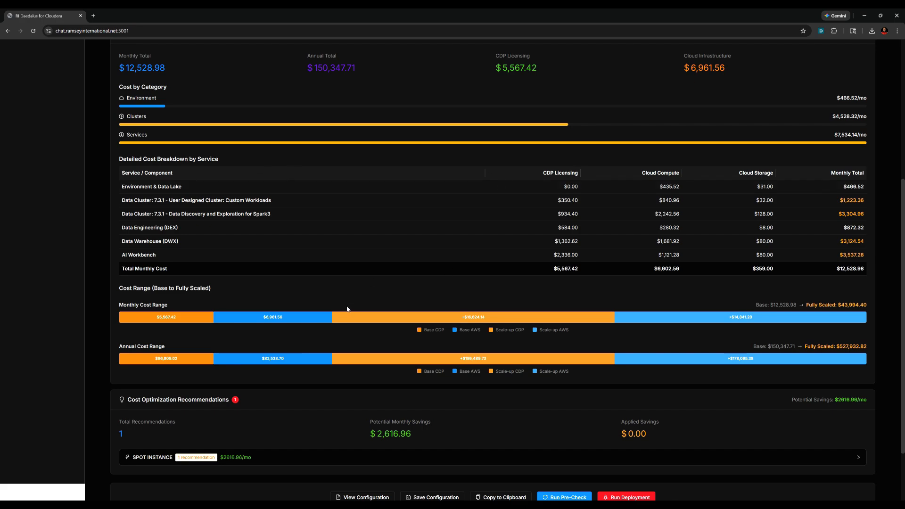
{"action": "scroll", "coordinate": [666, 362], "scroll_direction": "down", "scroll_amount": 2}
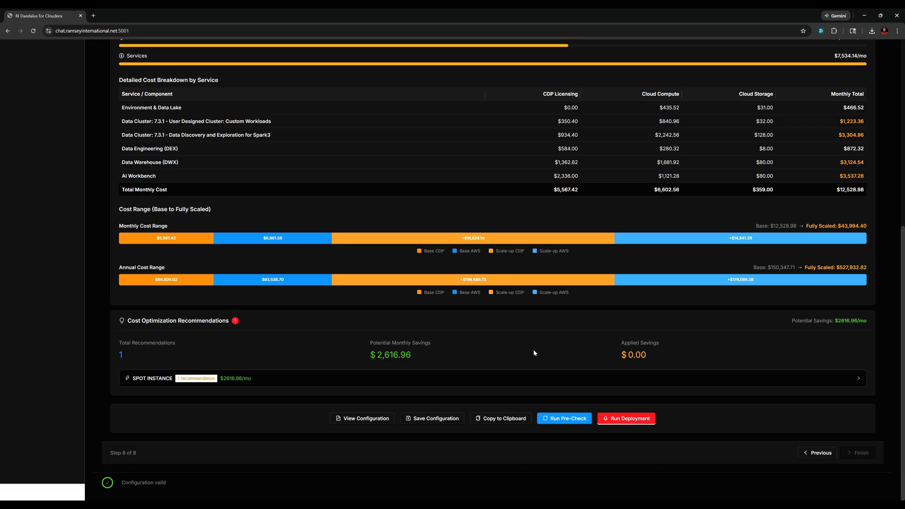
{"action": "scroll", "coordinate": [534, 353], "scroll_direction": "up", "scroll_amount": 5}
{"action": "scroll", "coordinate": [534, 352], "scroll_direction": "down", "scroll_amount": 3}
{"action": "mouse_move", "coordinate": [534, 353]}
{"action": "scroll", "coordinate": [535, 352], "scroll_direction": "up", "scroll_amount": 5}
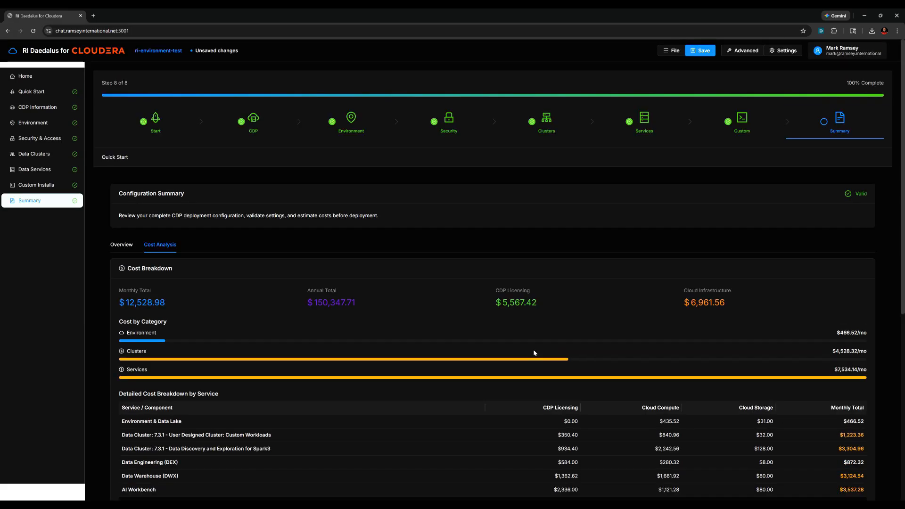
- Show the Overview with status Ready, 0 errors and 1 warning, down to Run Pre-Check
{"action": "left_click", "coordinate": [133, 244]}
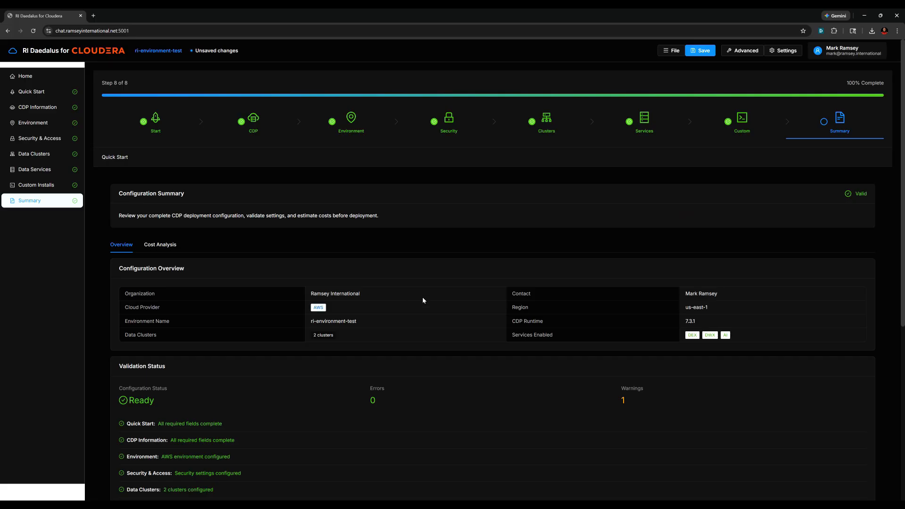
{"action": "scroll", "coordinate": [446, 309], "scroll_direction": "down", "scroll_amount": 5}
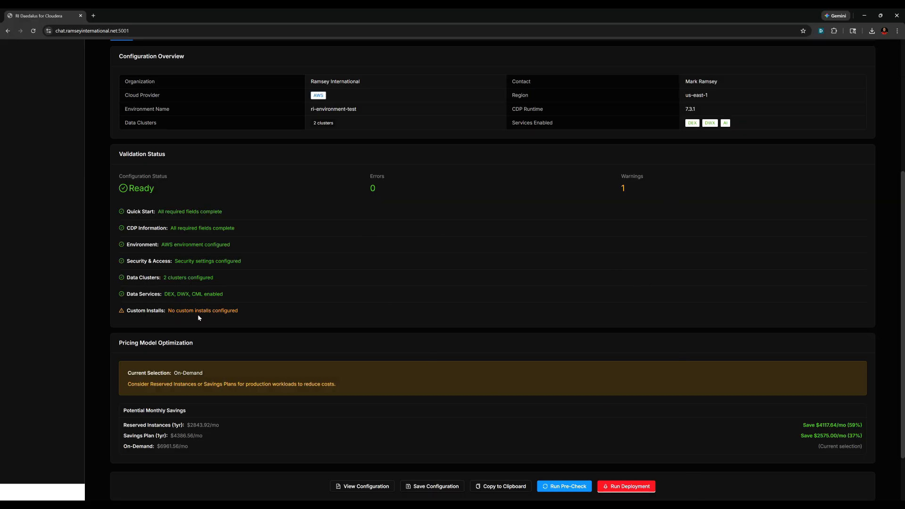
{"action": "scroll", "coordinate": [644, 283], "scroll_direction": "down", "scroll_amount": 2}
{"action": "scroll", "coordinate": [646, 245], "scroll_direction": "up", "scroll_amount": 5}
{"action": "scroll", "coordinate": [659, 283], "scroll_direction": "down", "scroll_amount": 5}
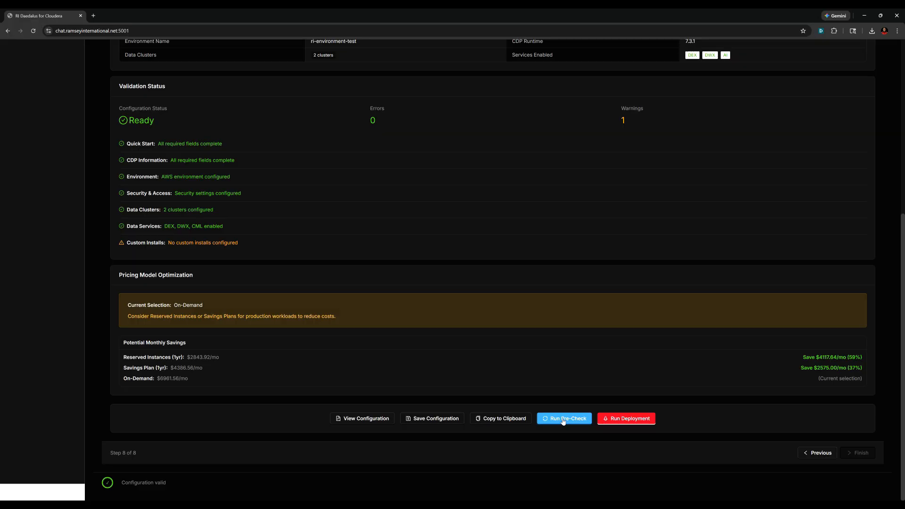
- Run the pre-deployment check and download precheck-report-2026-02-26.pdf, which shows the Elastic IP quota failure
{"action": "left_click", "coordinate": [563, 419]}
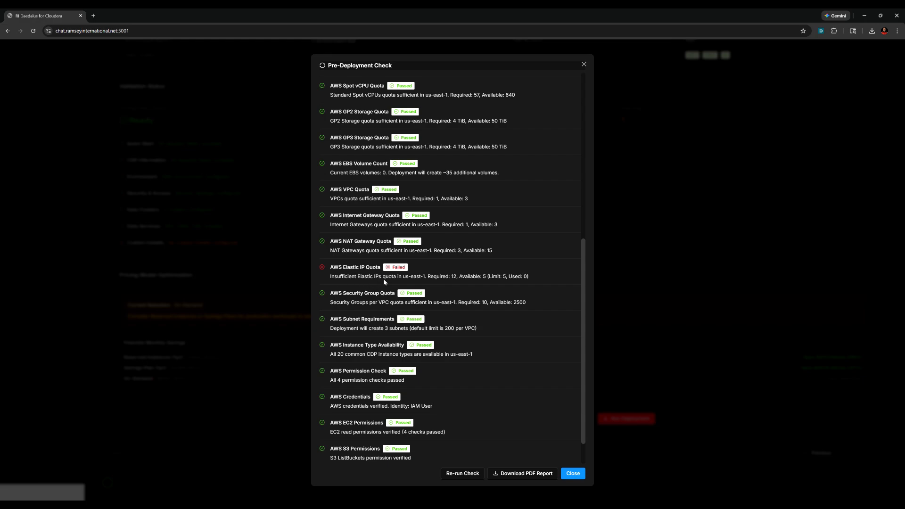
{"action": "scroll", "coordinate": [396, 279], "scroll_direction": "up", "scroll_amount": 3}
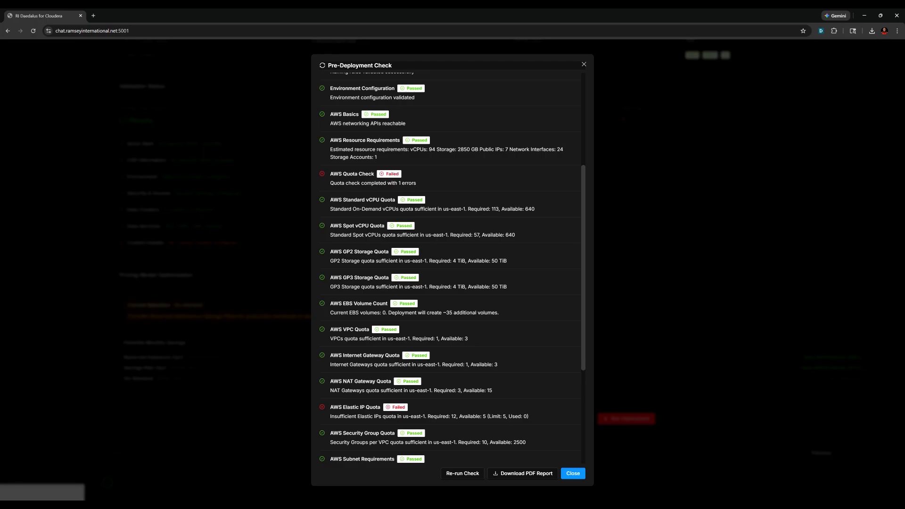
{"action": "scroll", "coordinate": [483, 197], "scroll_direction": "down", "scroll_amount": 2}
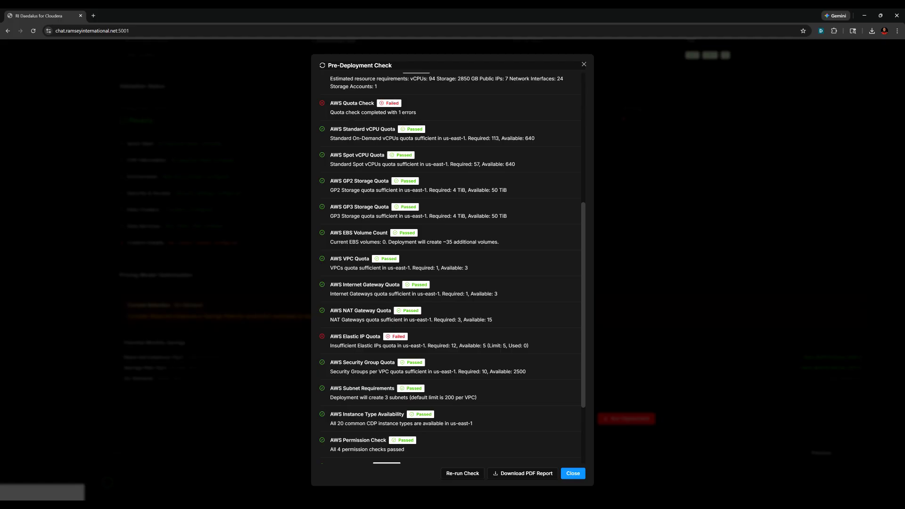
{"action": "scroll", "coordinate": [428, 328], "scroll_direction": "down", "scroll_amount": 3}
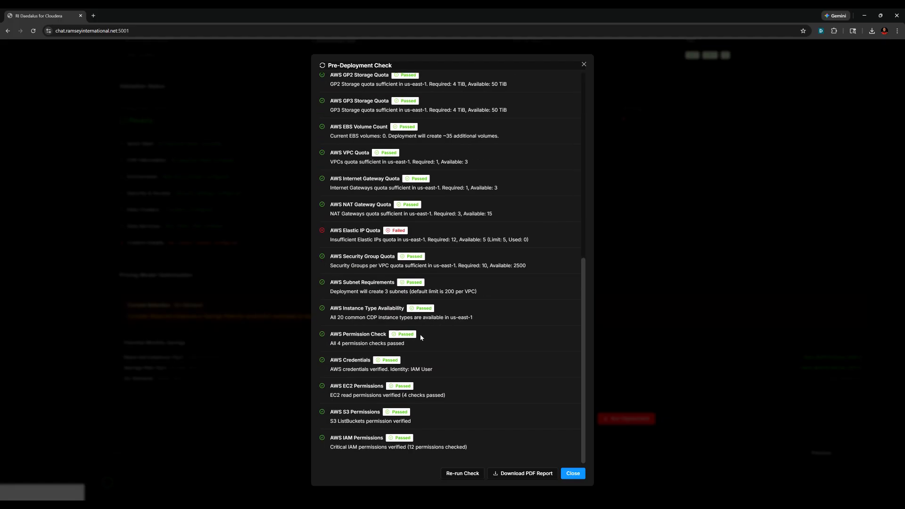
{"action": "left_click", "coordinate": [525, 472]}
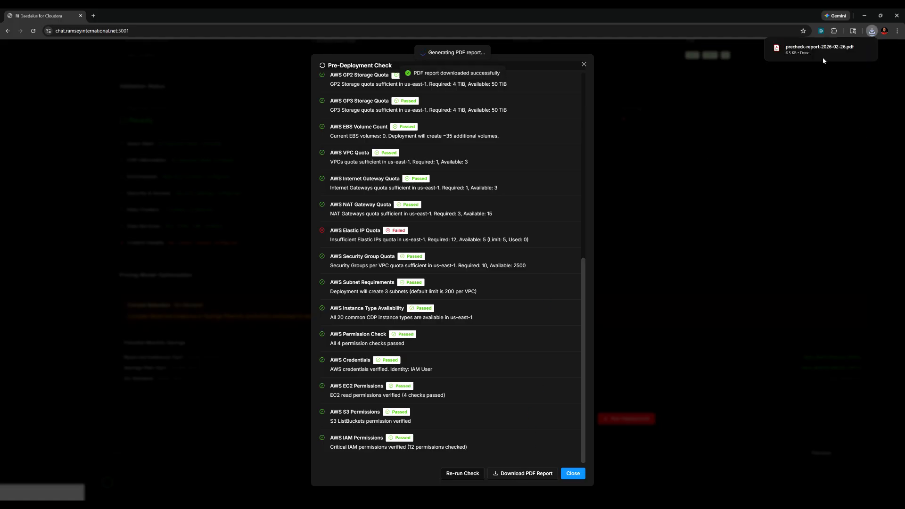
- Review the 3-page pre-check report in Acrobat (23 passed, 2 errors, FAILED), then return to Daedalus
{"action": "left_click", "coordinate": [812, 50]}
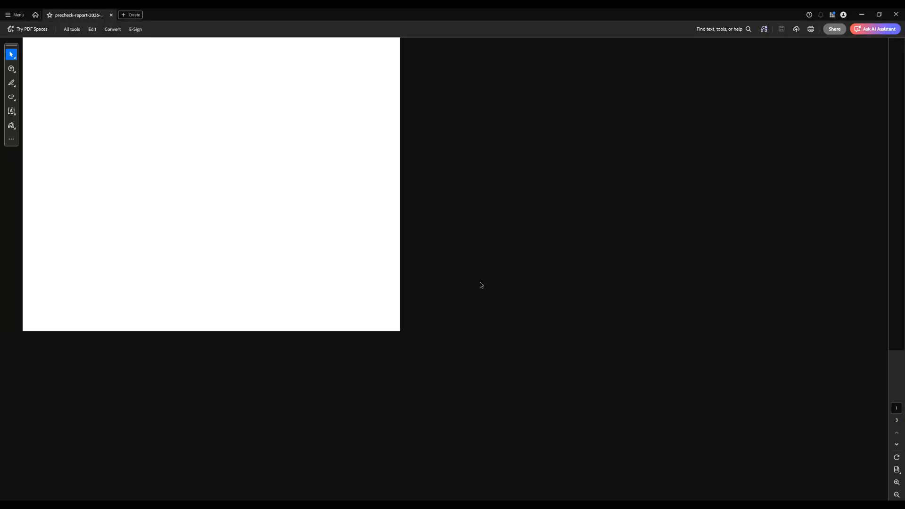
{"action": "scroll", "coordinate": [480, 283], "scroll_direction": "down", "scroll_amount": 3}
{"action": "scroll", "coordinate": [481, 285], "scroll_direction": "down", "scroll_amount": 7}
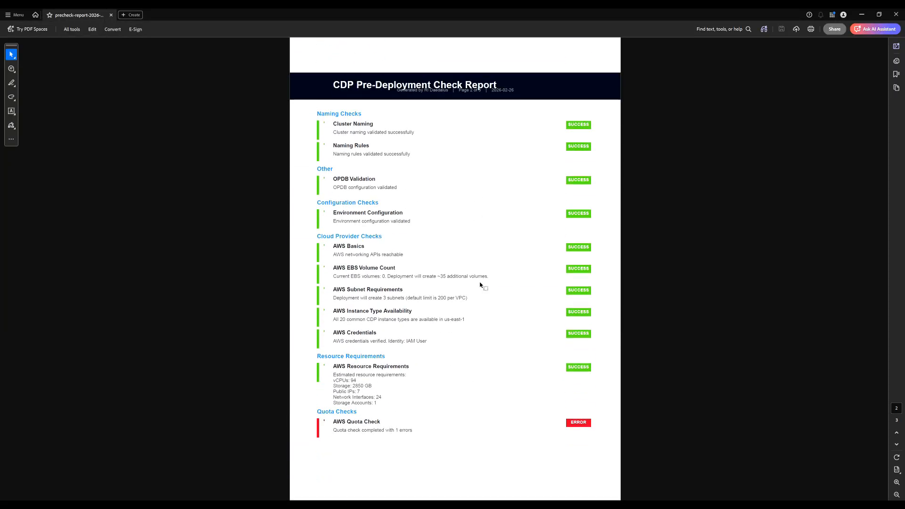
{"action": "scroll", "coordinate": [457, 299], "scroll_direction": "down", "scroll_amount": 3}
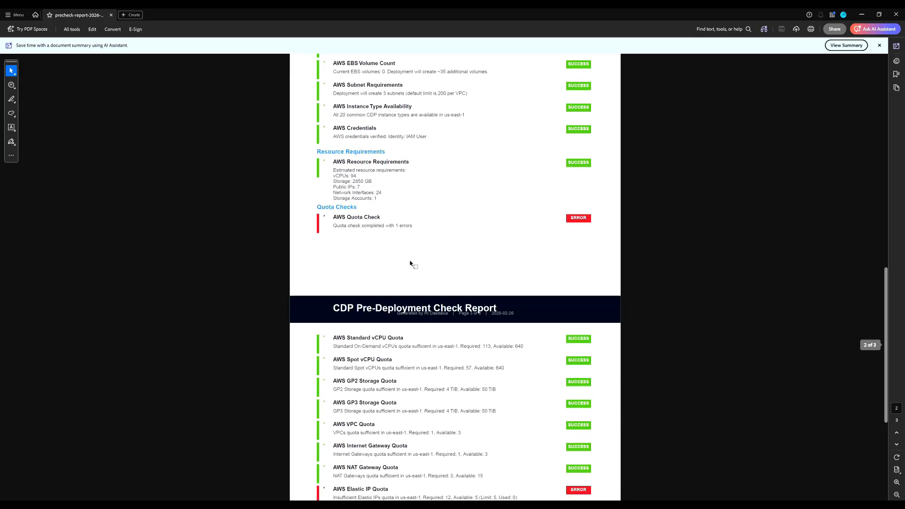
{"action": "scroll", "coordinate": [415, 266], "scroll_direction": "down", "scroll_amount": 5}
{"action": "scroll", "coordinate": [416, 264], "scroll_direction": "up", "scroll_amount": 18}
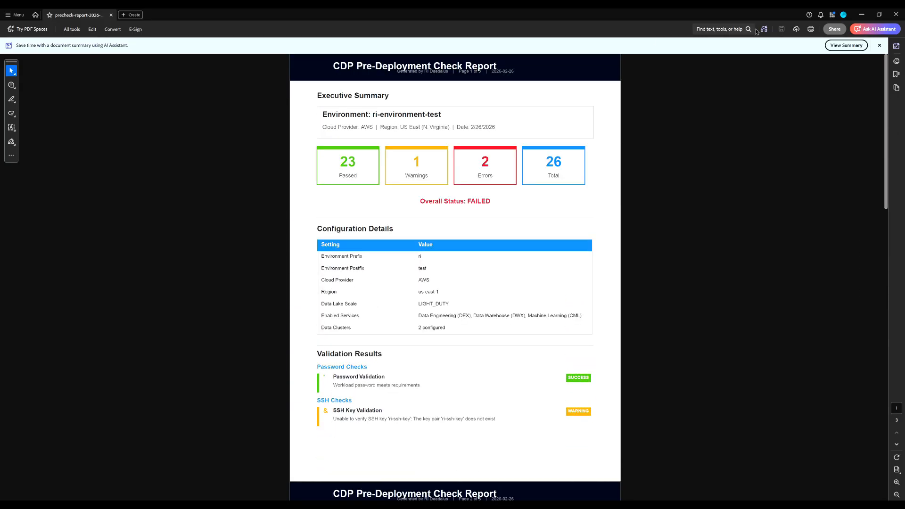
{"action": "left_click", "coordinate": [896, 16]}
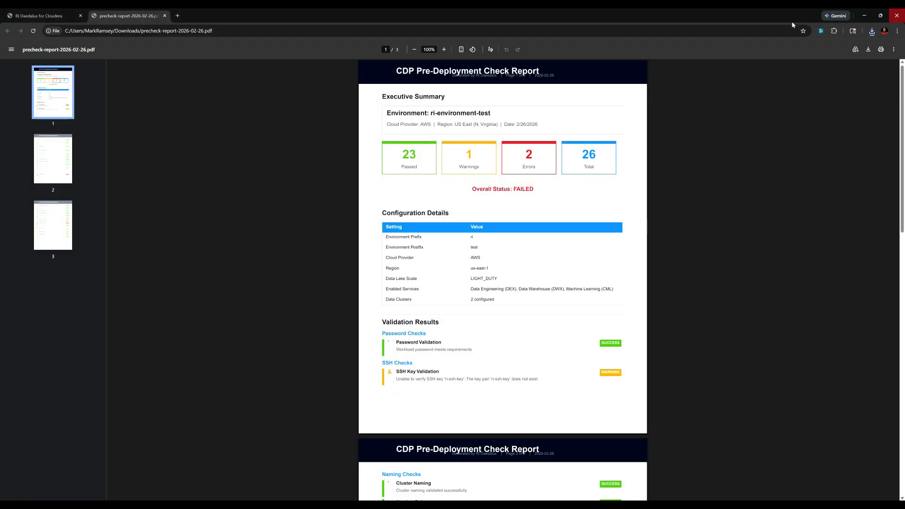
{"action": "left_click", "coordinate": [42, 16]}
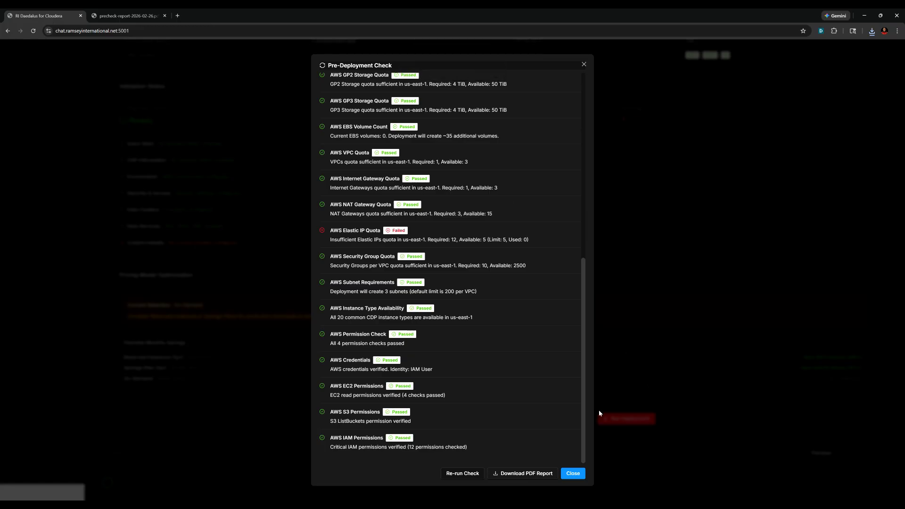
- Dismiss the check results, save the configuration as ri-environment-test.json, and request a deployment run
{"action": "left_click", "coordinate": [572, 472]}
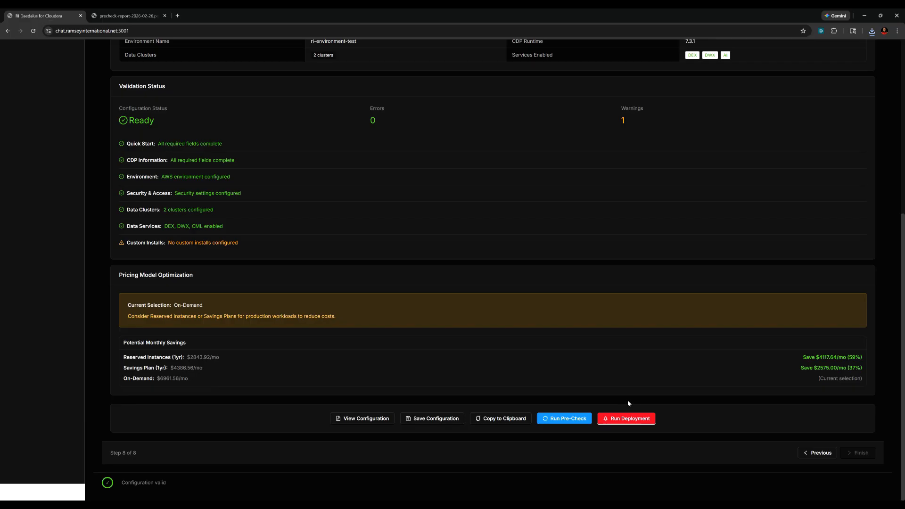
{"action": "left_click", "coordinate": [430, 418]}
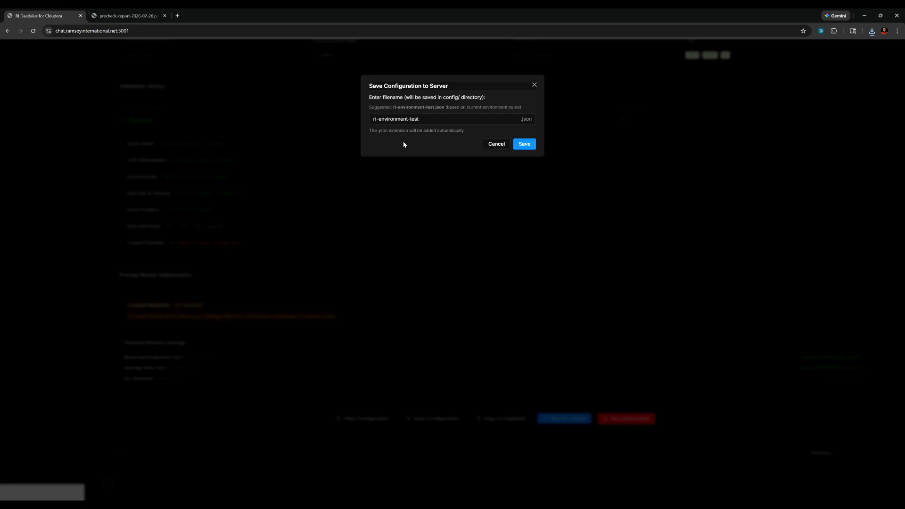
{"action": "left_click", "coordinate": [525, 144]}
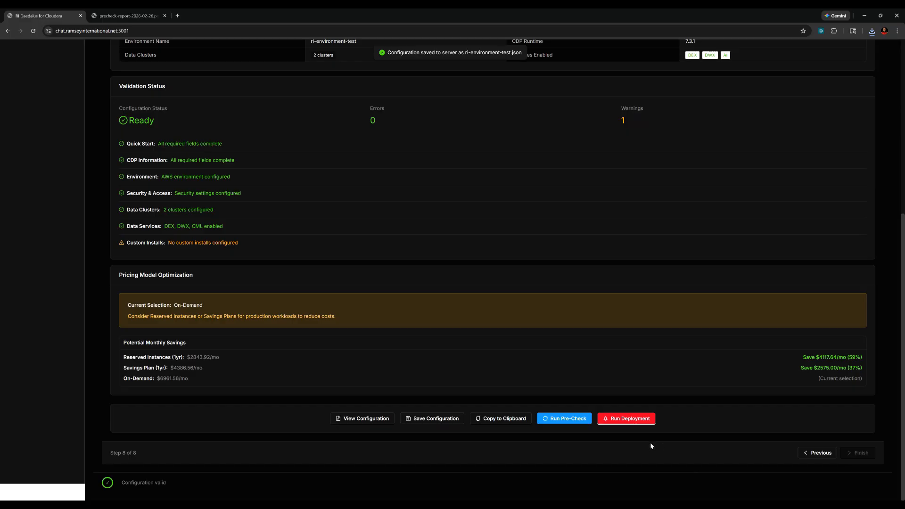
{"action": "left_click", "coordinate": [636, 422]}
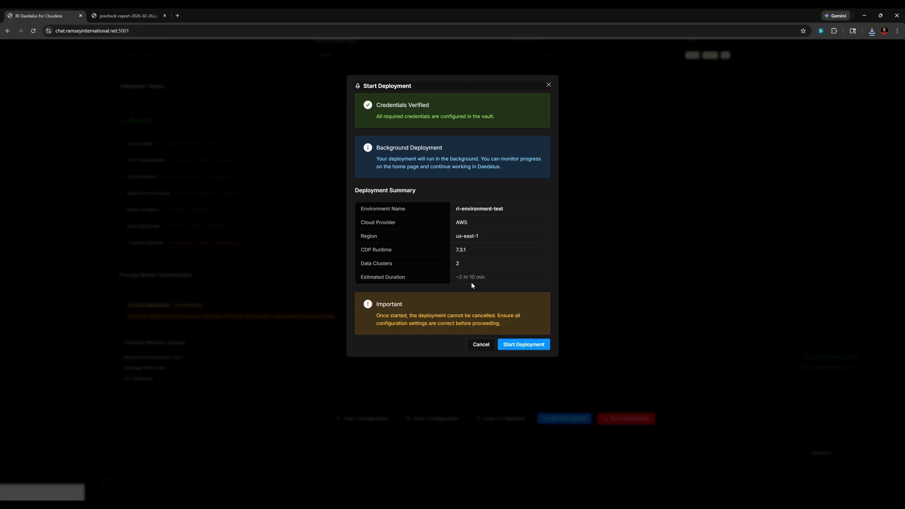
- Confirm Start Deployment for the ri-environment-test configuration
{"action": "left_click", "coordinate": [521, 344]}
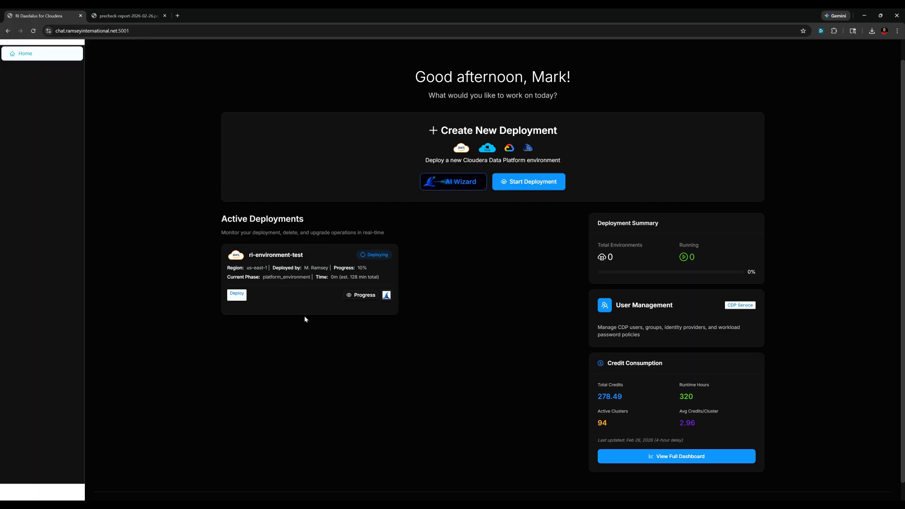
- Inspect the ri-environment-test deployment's Phase Progress, Details and Live Logs, then close the progress view
{"action": "left_click", "coordinate": [361, 297]}
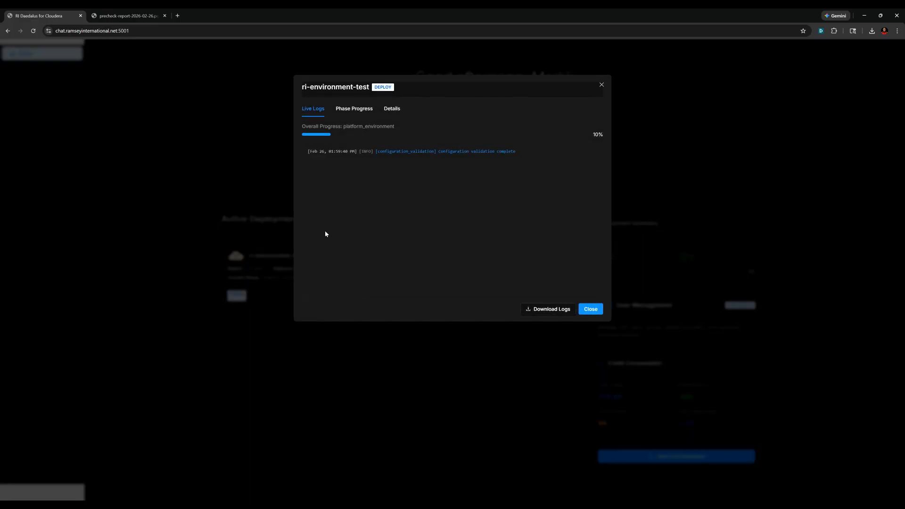
{"action": "left_click", "coordinate": [349, 110]}
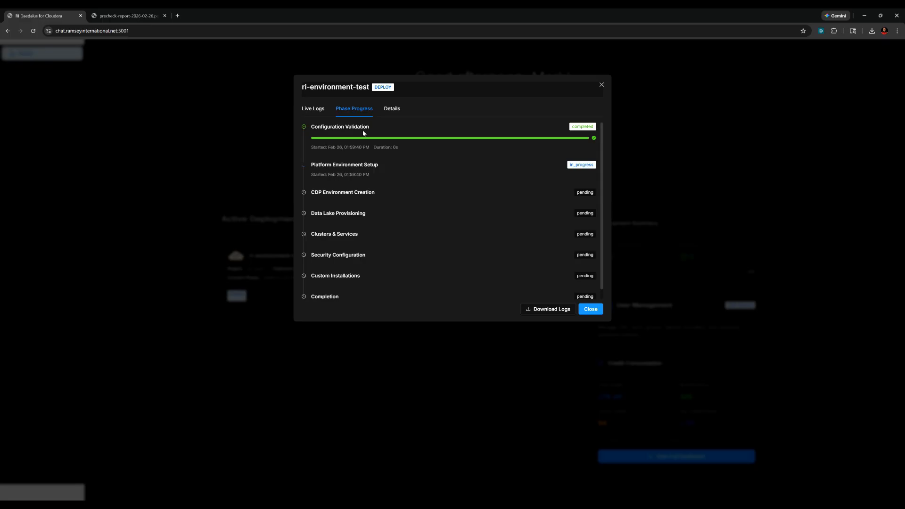
{"action": "left_click", "coordinate": [387, 110]}
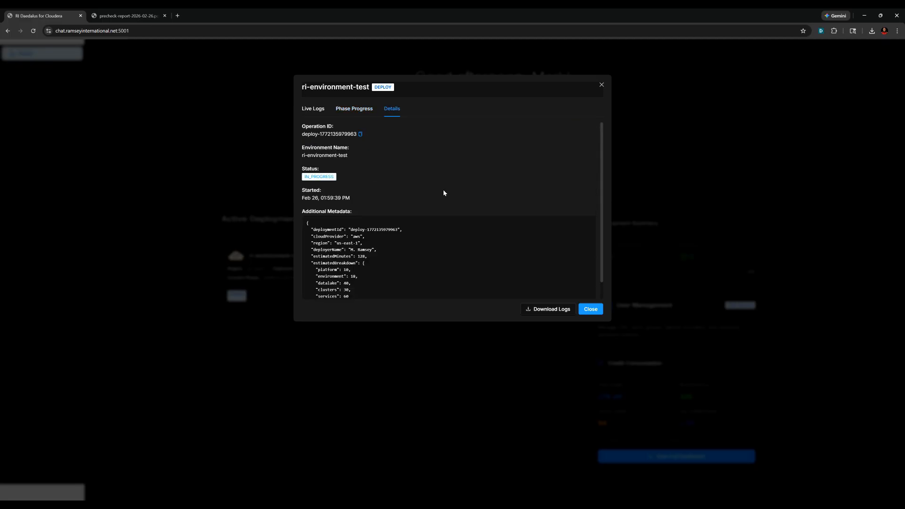
{"action": "scroll", "coordinate": [444, 189], "scroll_direction": "down", "scroll_amount": 1}
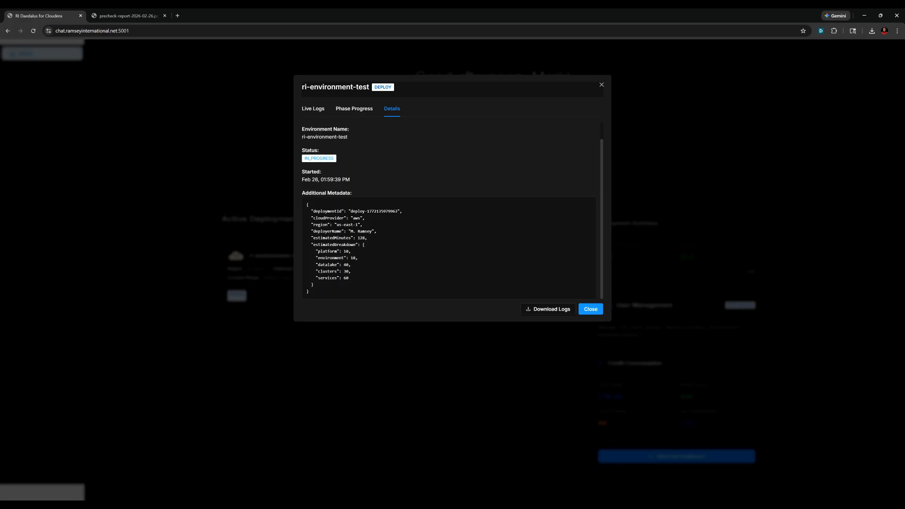
{"action": "scroll", "coordinate": [369, 257], "scroll_direction": "up", "scroll_amount": 1}
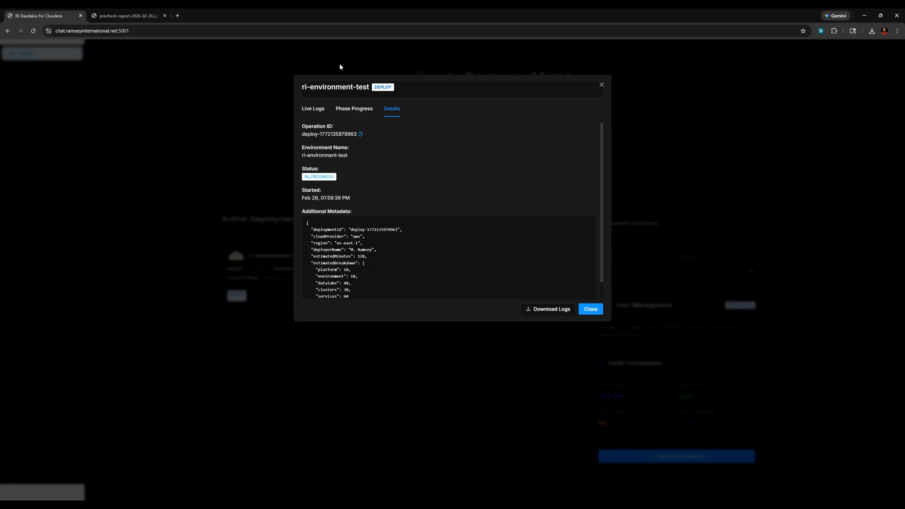
{"action": "left_click", "coordinate": [313, 109]}
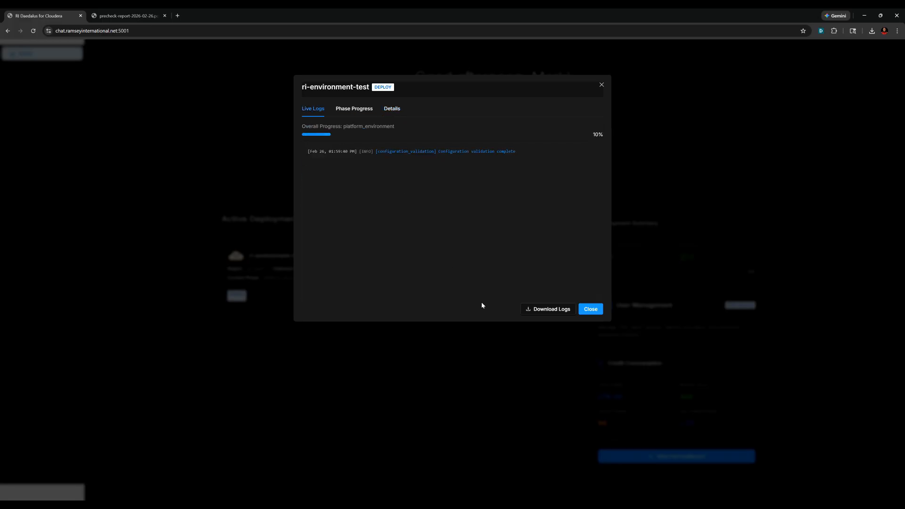
{"action": "left_click", "coordinate": [588, 310]}
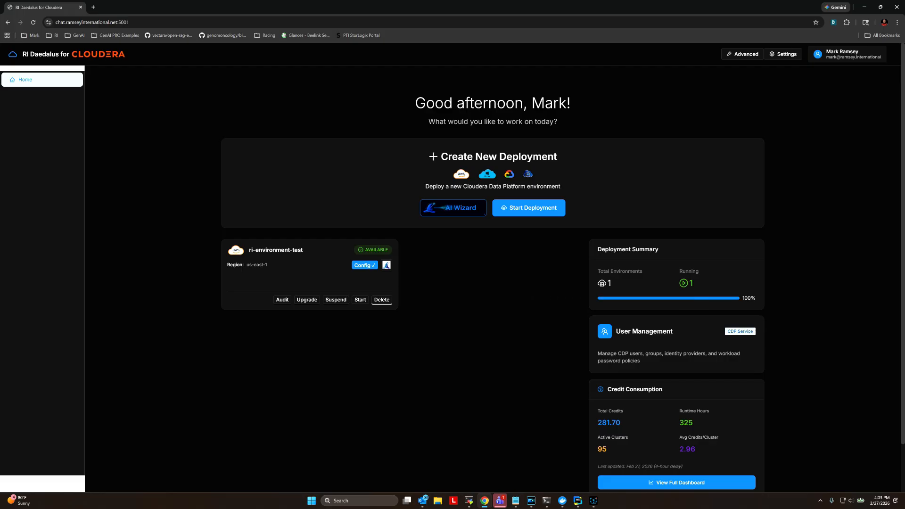
- Begin an AI-guided CDP setup on AWS and paste the production requirements from Notepad into the chat
{"action": "left_click", "coordinate": [448, 210]}
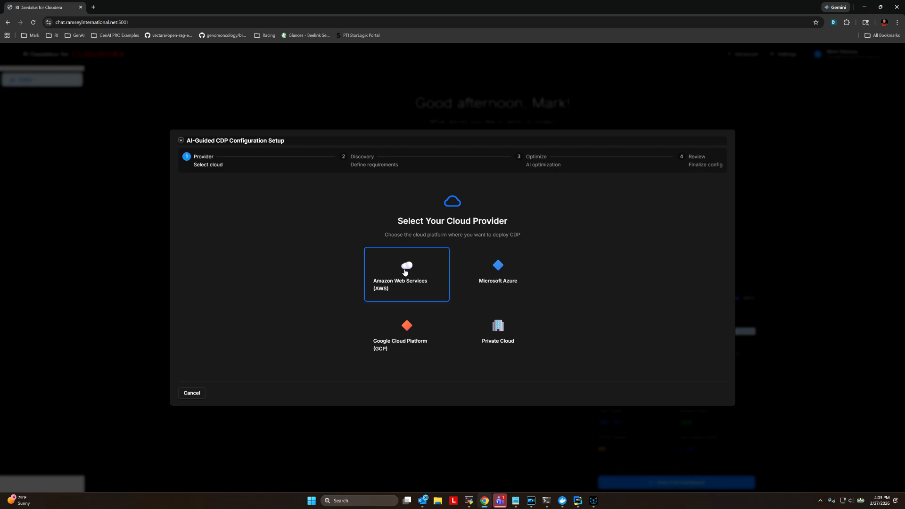
{"action": "left_click", "coordinate": [405, 272]}
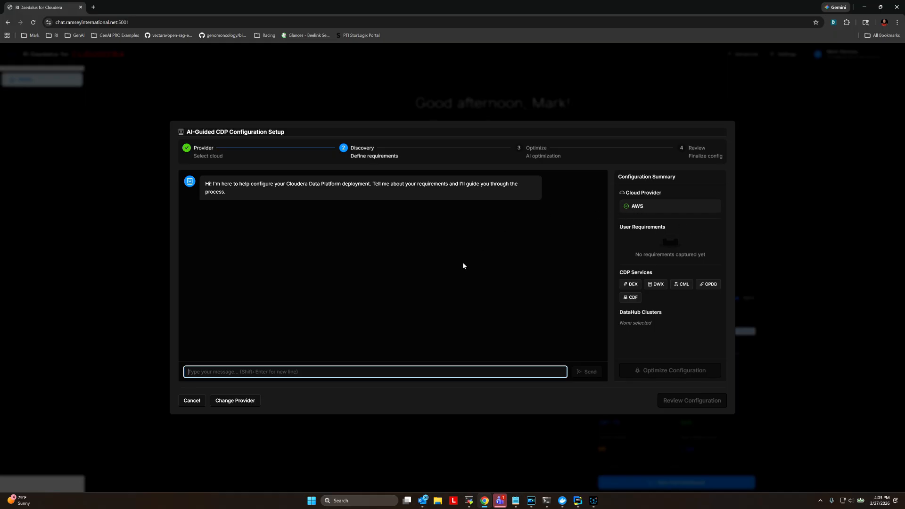
{"action": "left_click", "coordinate": [517, 502]}
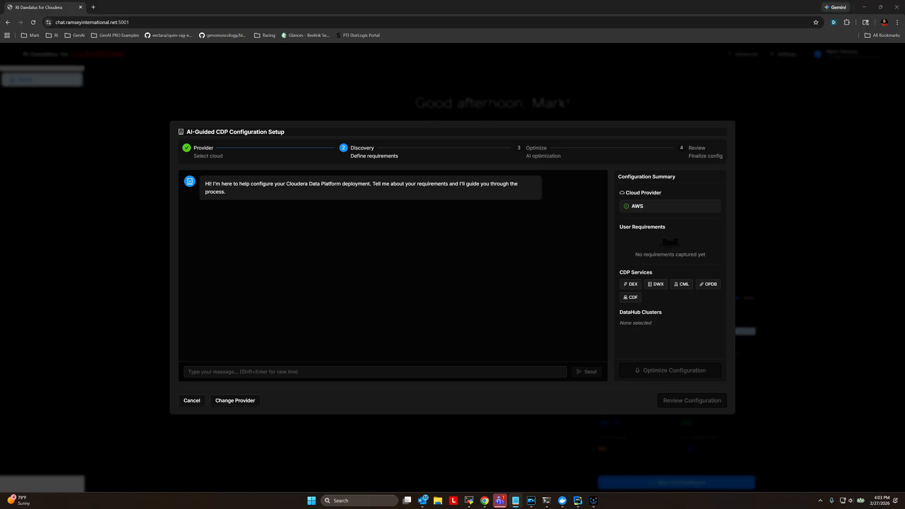
{"action": "key", "text": "alt+Tab"}
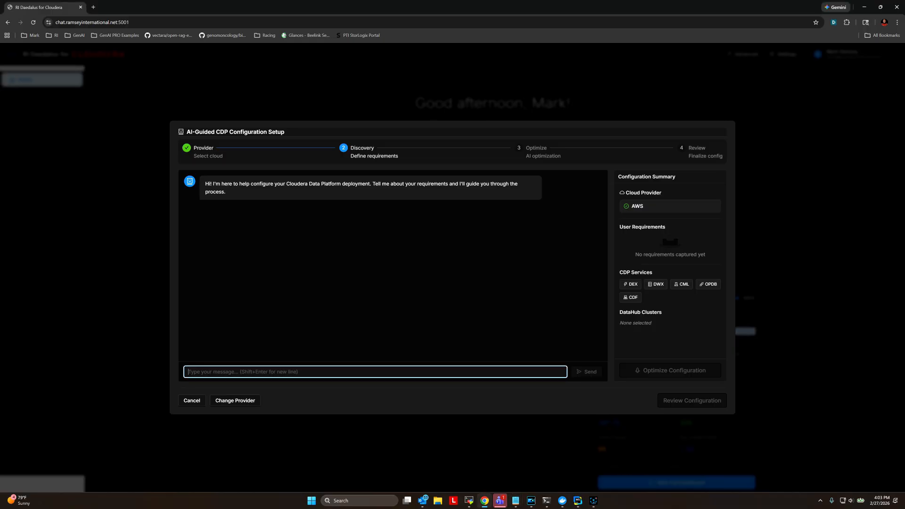
{"action": "type", "text": "I want to create a production deployment that will support 5,000 daily Spark jobs with 30% being long running, it needs to support an Impala Data Warehouse for 500 users with 125 being concurrent to analyze about 500tb of data, it also needs to support our 50 data scientists who deploy both CPU and GPU models on 5tb of data."}
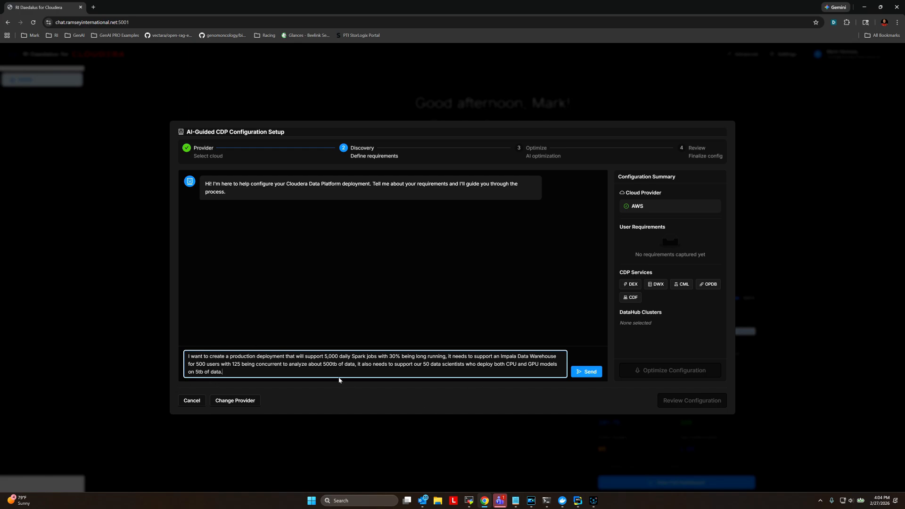
- Send the requirements, then reply 'no need for streaming, the config looks good'
{"action": "left_click", "coordinate": [587, 372]}
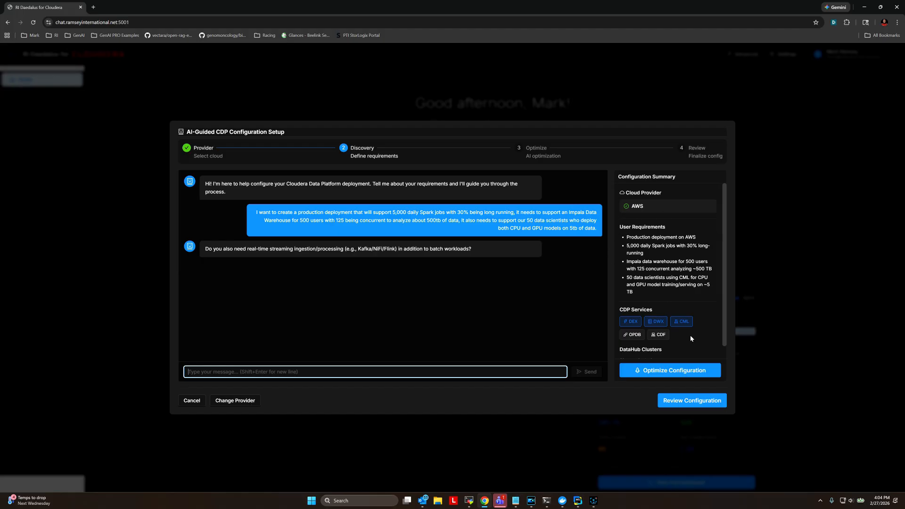
{"action": "left_click_drag", "start_coordinate": [725, 289], "coordinate": [725, 302]}
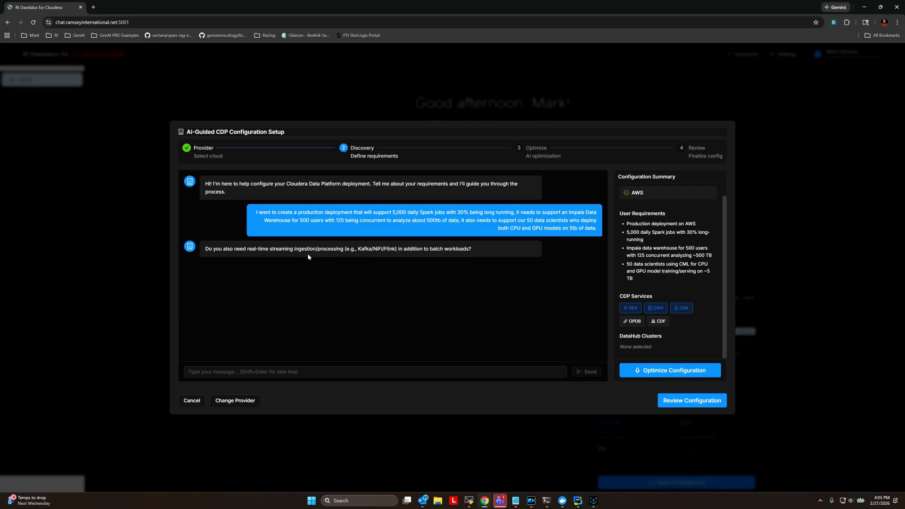
{"action": "left_click", "coordinate": [359, 372]}
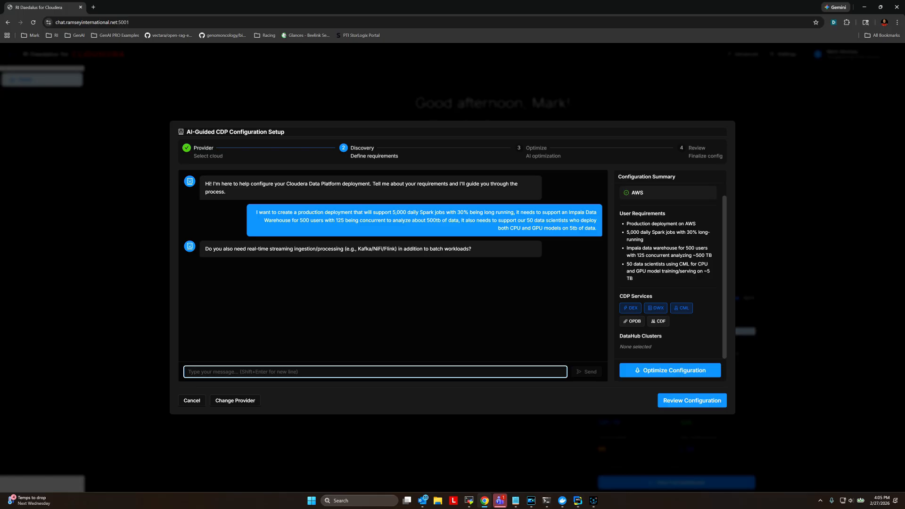
{"action": "type", "text": "no need for "}
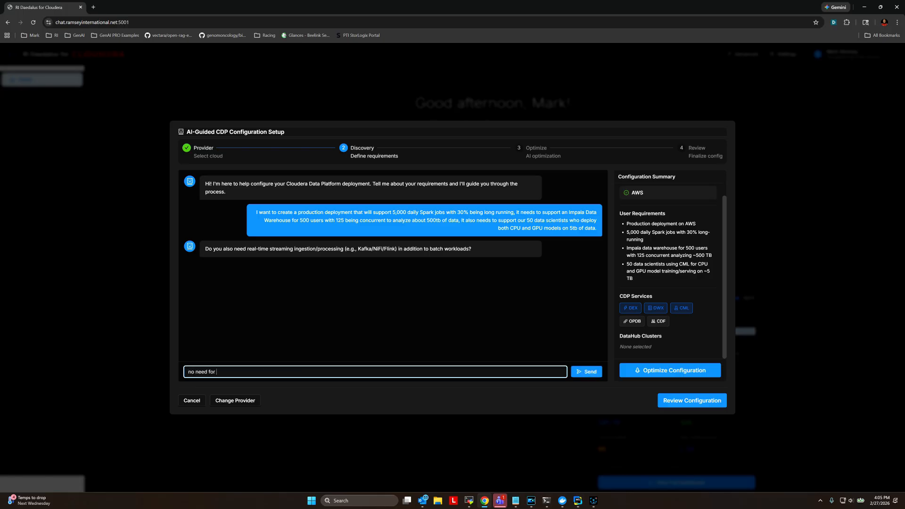
{"action": "type", "text": "streaming, the config looks good"}
{"action": "key", "text": "Return"}
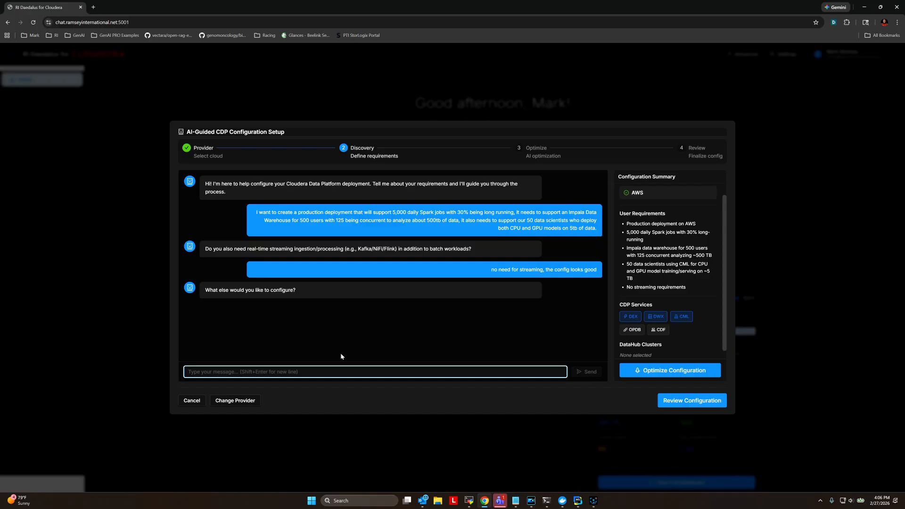
- Run the AI optimization for the 3 components and review the cost and capacity warnings
{"action": "left_click", "coordinate": [657, 370]}
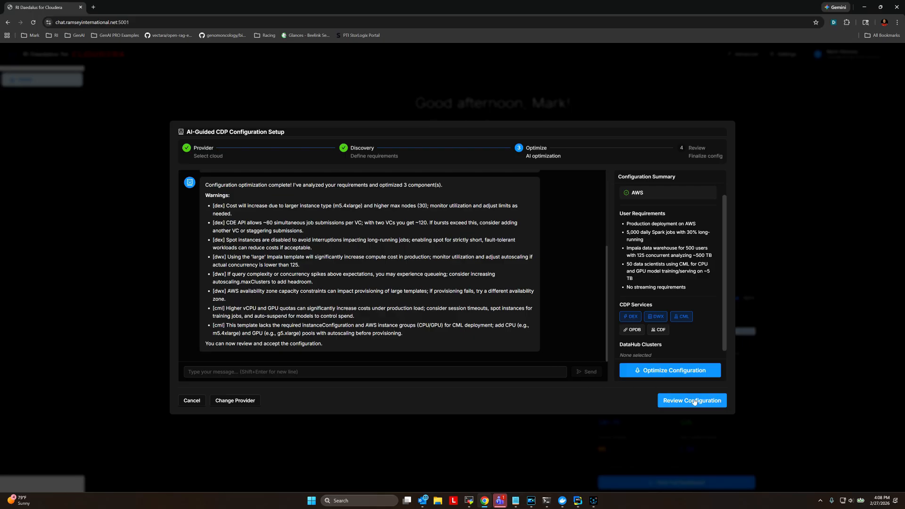
{"action": "left_click", "coordinate": [356, 372]}
- Review the CDP settings, DEX/DWX/CML services and auto-generated network, then load the configuration
{"action": "left_click", "coordinate": [700, 401]}
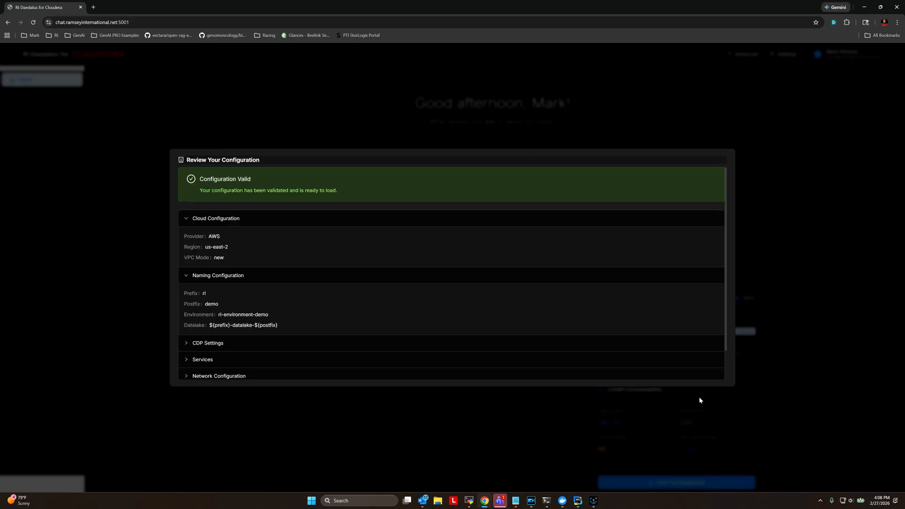
{"action": "scroll", "coordinate": [541, 317], "scroll_direction": "down", "scroll_amount": 2}
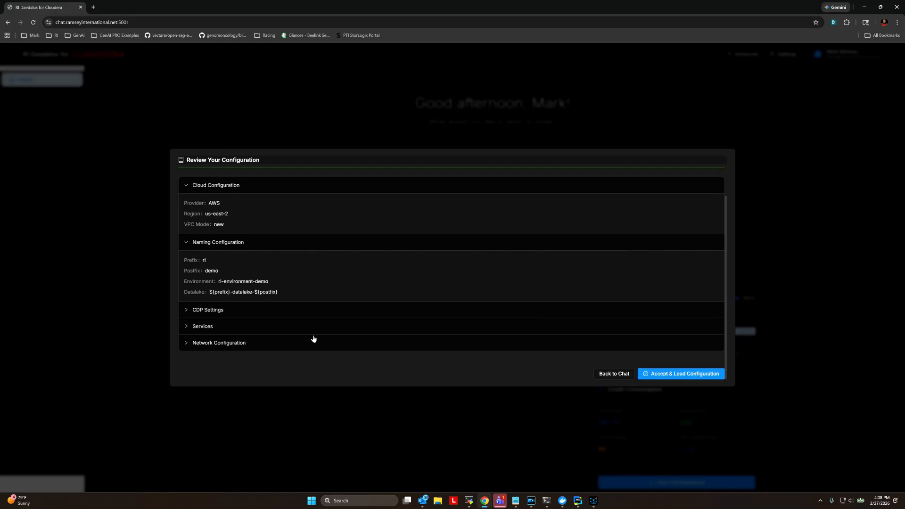
{"action": "left_click", "coordinate": [187, 312]}
{"action": "scroll", "coordinate": [386, 299], "scroll_direction": "down", "scroll_amount": 2}
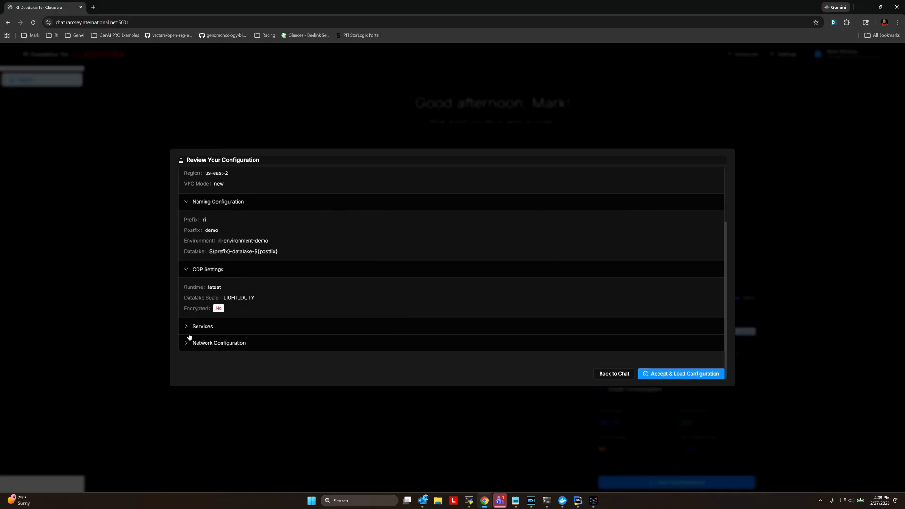
{"action": "left_click", "coordinate": [187, 327]}
{"action": "scroll", "coordinate": [473, 299], "scroll_direction": "down", "scroll_amount": 2}
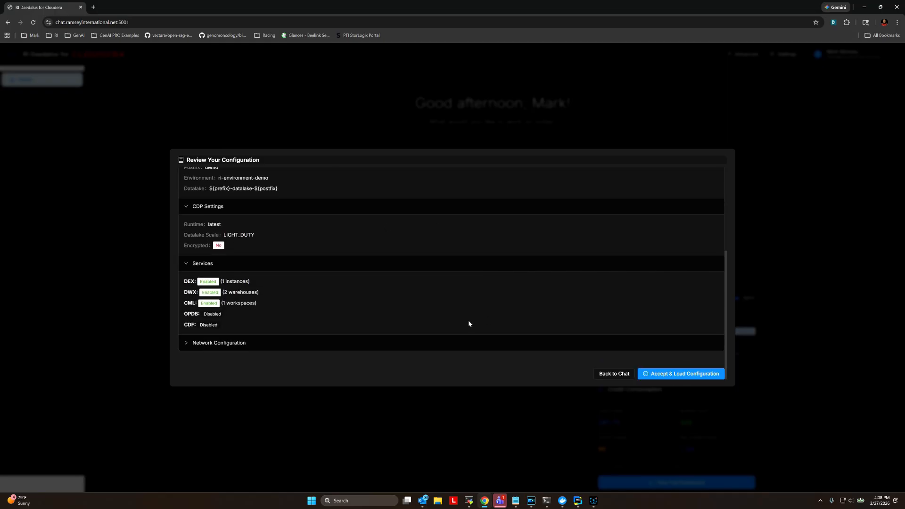
{"action": "left_click", "coordinate": [188, 344]}
{"action": "scroll", "coordinate": [485, 307], "scroll_direction": "down", "scroll_amount": 2}
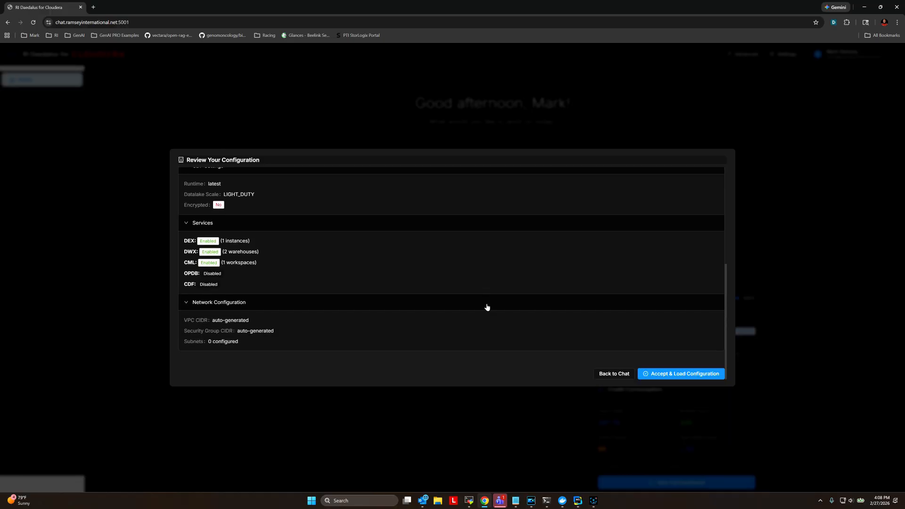
{"action": "left_click", "coordinate": [682, 373]}
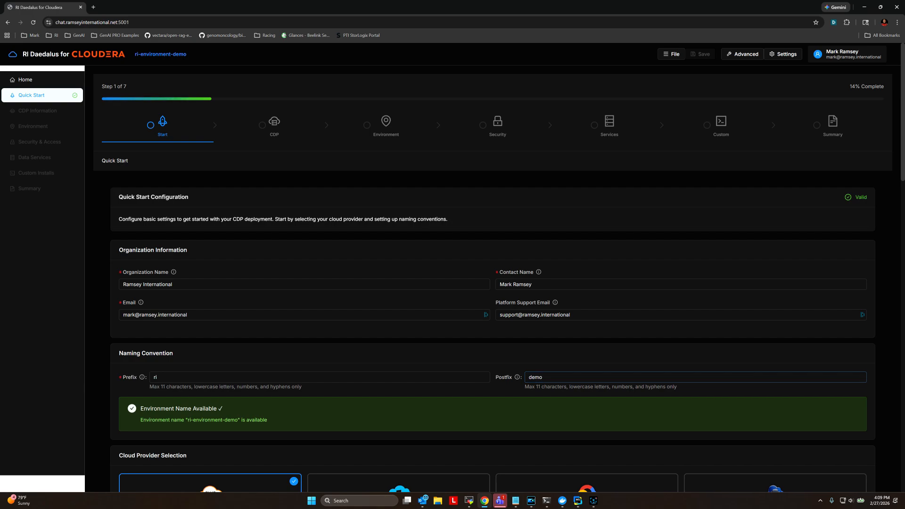
- Replace the postfix 'demo' with 'ai' so the environment becomes ri-environment-ai
{"action": "left_click_drag", "start_coordinate": [551, 377], "coordinate": [481, 377]}
{"action": "type", "text": "ai"}
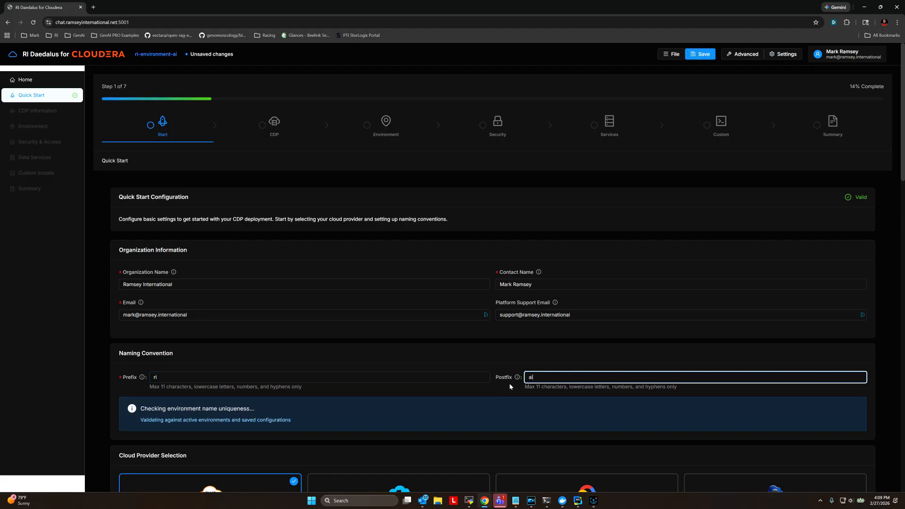
{"action": "scroll", "coordinate": [542, 330], "scroll_direction": "down", "scroll_amount": 1}
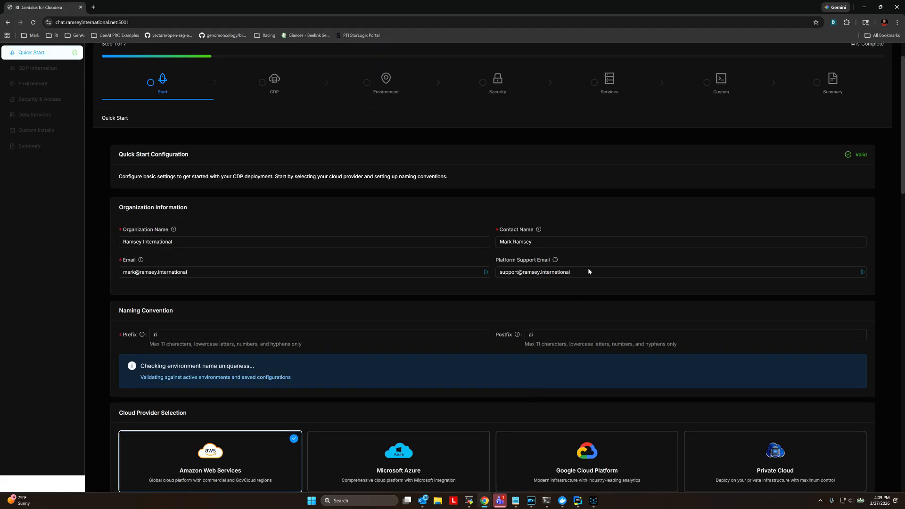
{"action": "scroll", "coordinate": [618, 217], "scroll_direction": "down", "scroll_amount": 3}
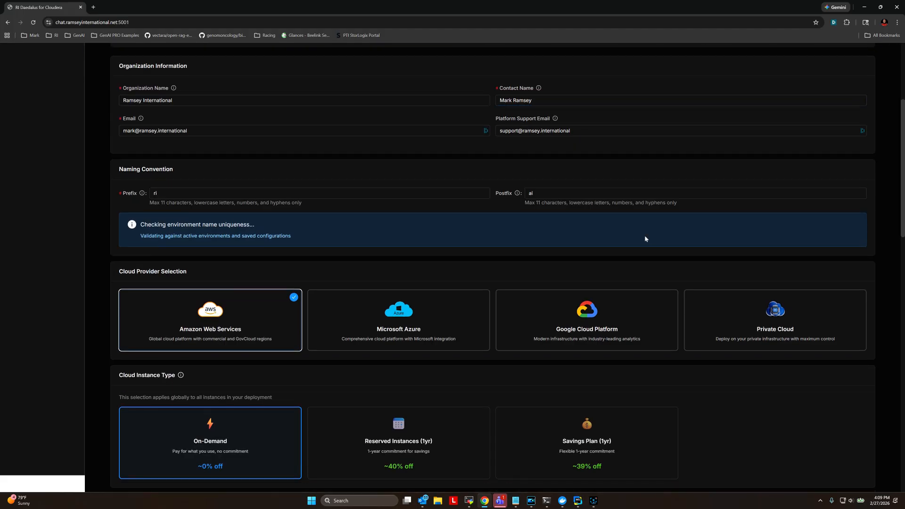
{"action": "scroll", "coordinate": [542, 228], "scroll_direction": "down", "scroll_amount": 9}
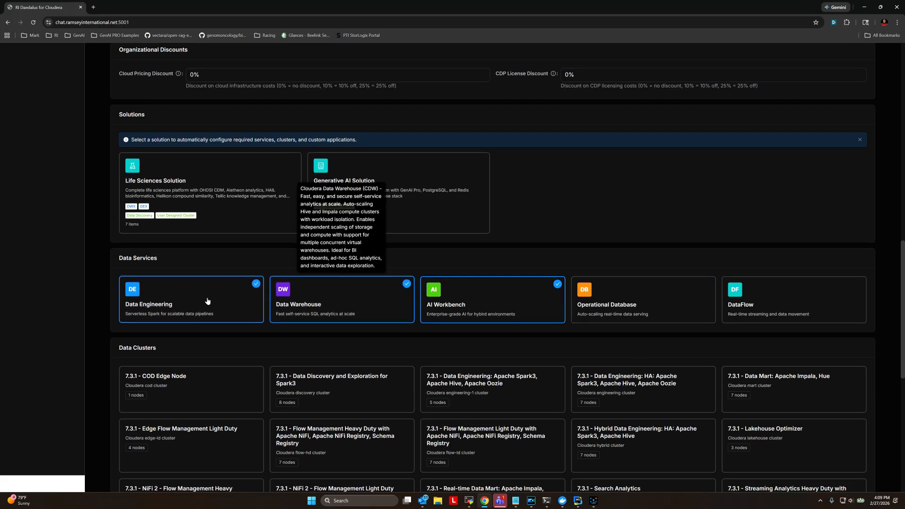
{"action": "scroll", "coordinate": [833, 424], "scroll_direction": "down", "scroll_amount": 8}
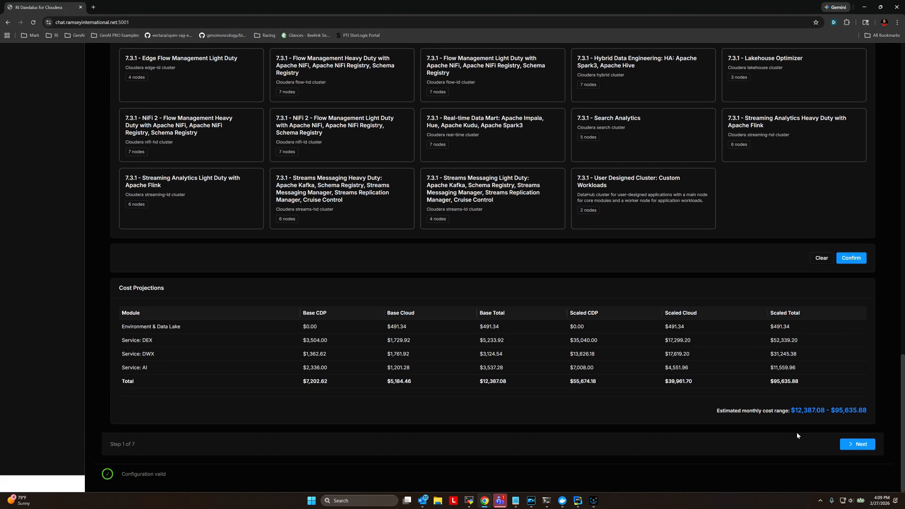
- Step through CDP Information, Environment, Security, Data Services and Custom pages to the Summary
{"action": "left_click", "coordinate": [856, 444]}
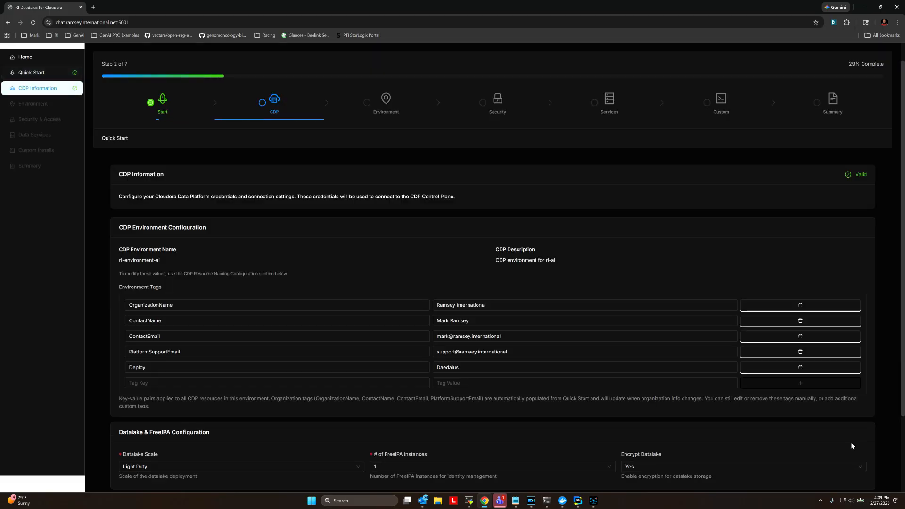
{"action": "scroll", "coordinate": [626, 250], "scroll_direction": "down", "scroll_amount": 2}
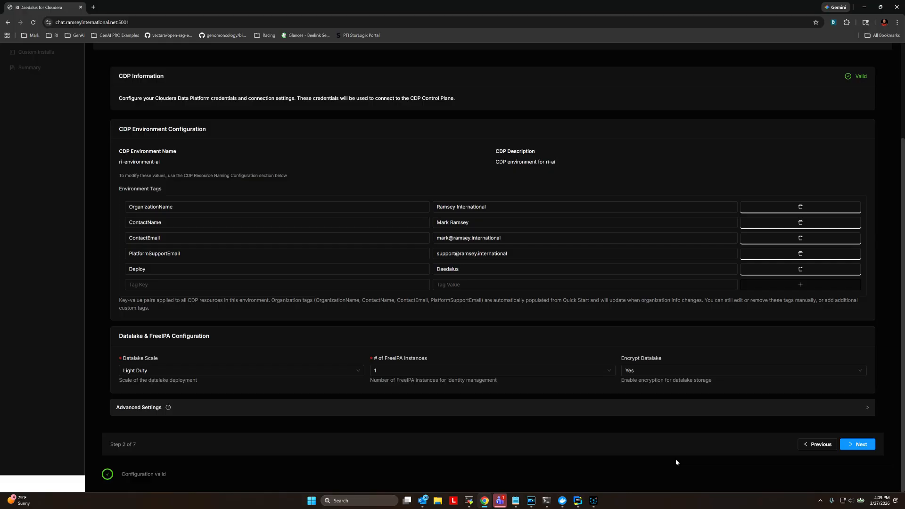
{"action": "left_click", "coordinate": [856, 444]}
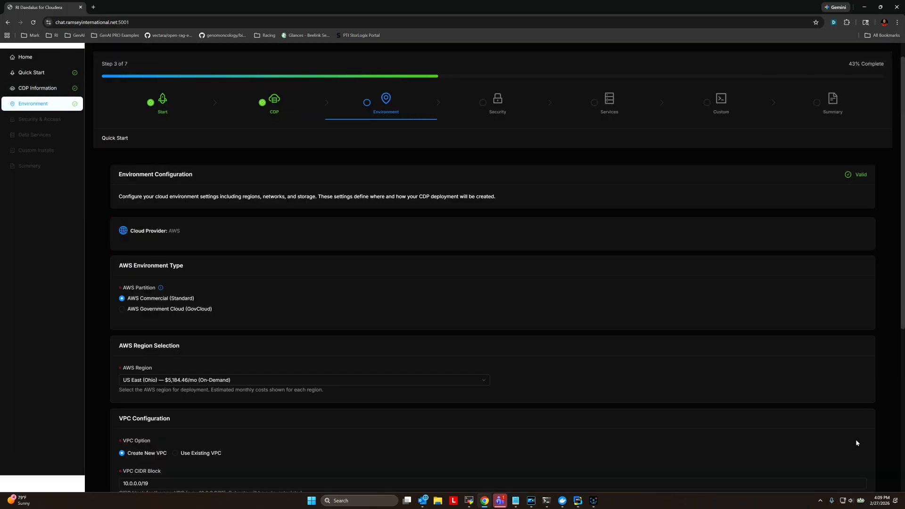
{"action": "scroll", "coordinate": [702, 415], "scroll_direction": "down", "scroll_amount": 6}
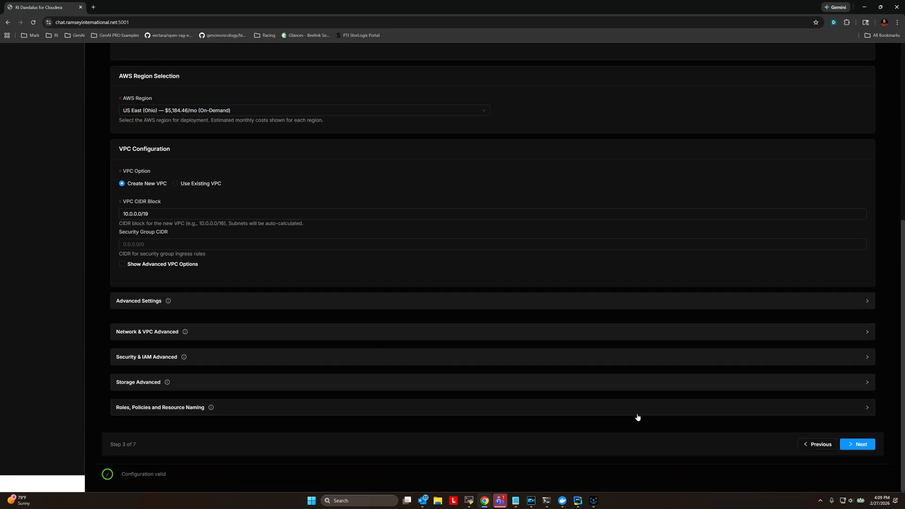
{"action": "left_click", "coordinate": [846, 442]}
{"action": "scroll", "coordinate": [845, 438], "scroll_direction": "down", "scroll_amount": 5}
{"action": "left_click", "coordinate": [857, 444]}
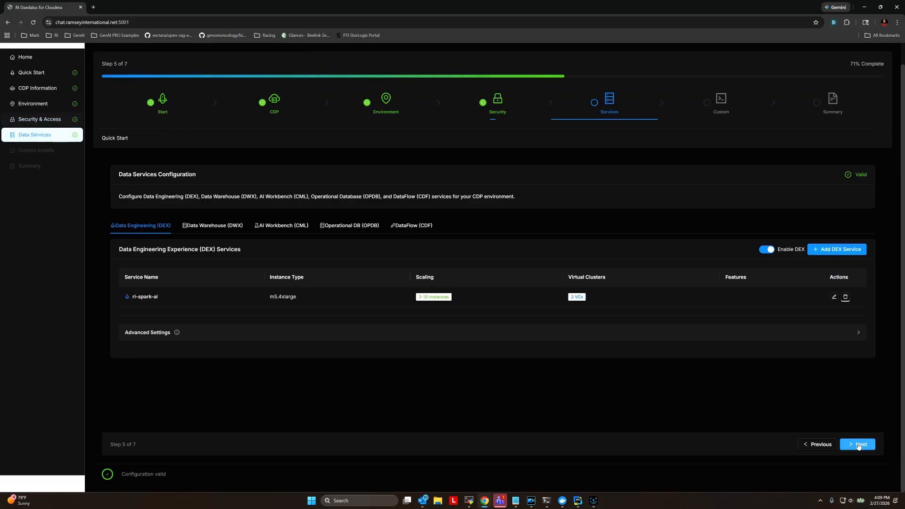
{"action": "left_click", "coordinate": [859, 444]}
{"action": "scroll", "coordinate": [859, 446], "scroll_direction": "down", "scroll_amount": 10}
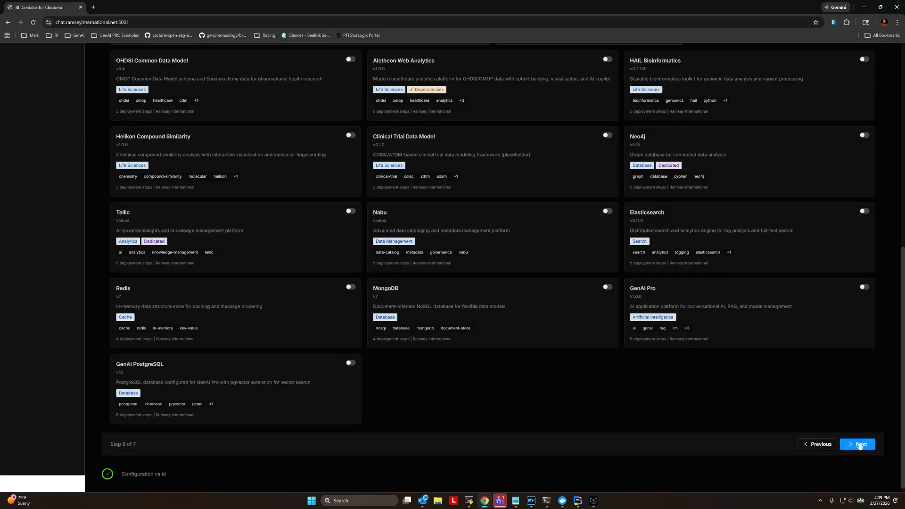
{"action": "left_click", "coordinate": [859, 446]}
- Run the pre-deployment check for ri-environment-ai from the Summary page
{"action": "scroll", "coordinate": [652, 394], "scroll_direction": "down", "scroll_amount": 5}
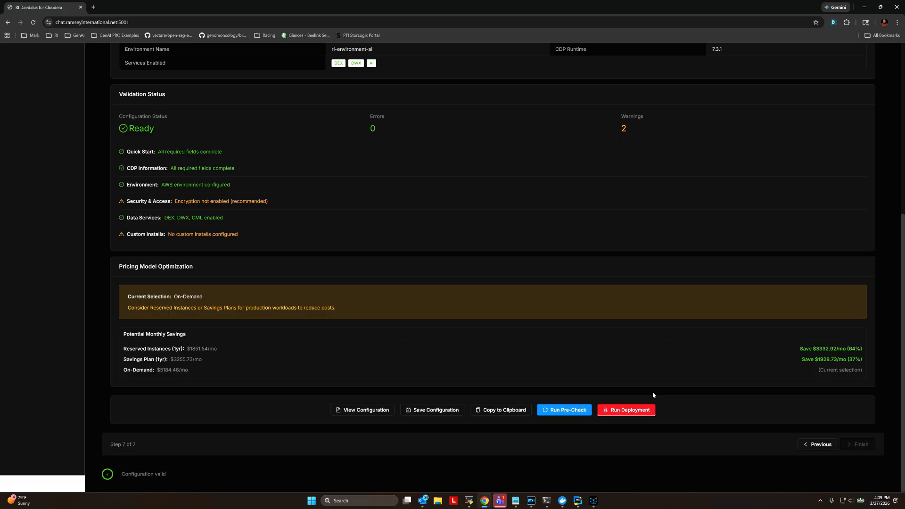
{"action": "scroll", "coordinate": [507, 165], "scroll_direction": "up", "scroll_amount": 2}
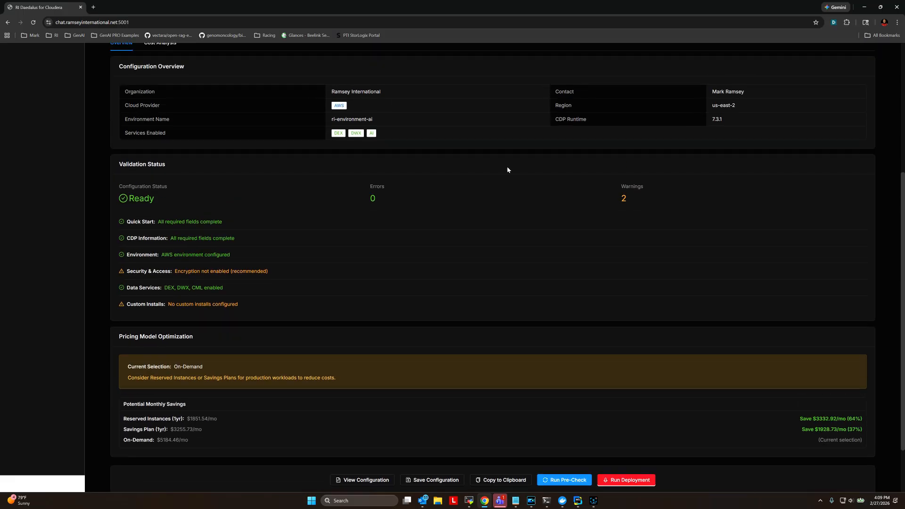
{"action": "scroll", "coordinate": [533, 236], "scroll_direction": "down", "scroll_amount": 2}
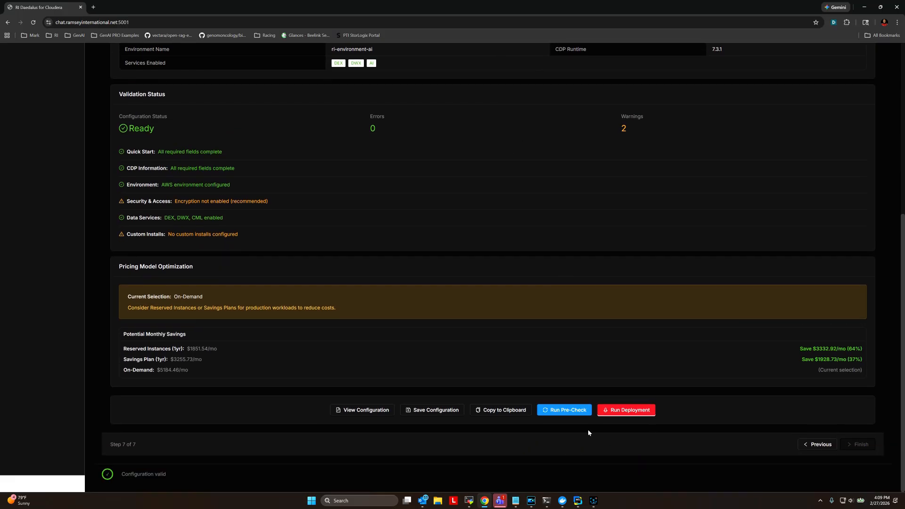
{"action": "left_click", "coordinate": [574, 410]}
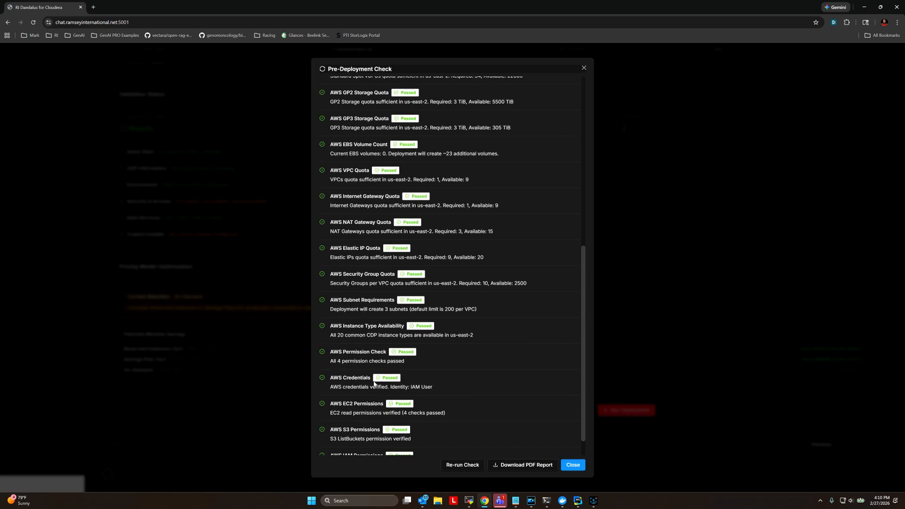
- Review the check results, all passed except one SSH key warning, and close them
{"action": "scroll", "coordinate": [375, 384], "scroll_direction": "down", "scroll_amount": 2}
{"action": "scroll", "coordinate": [424, 283], "scroll_direction": "up", "scroll_amount": 5}
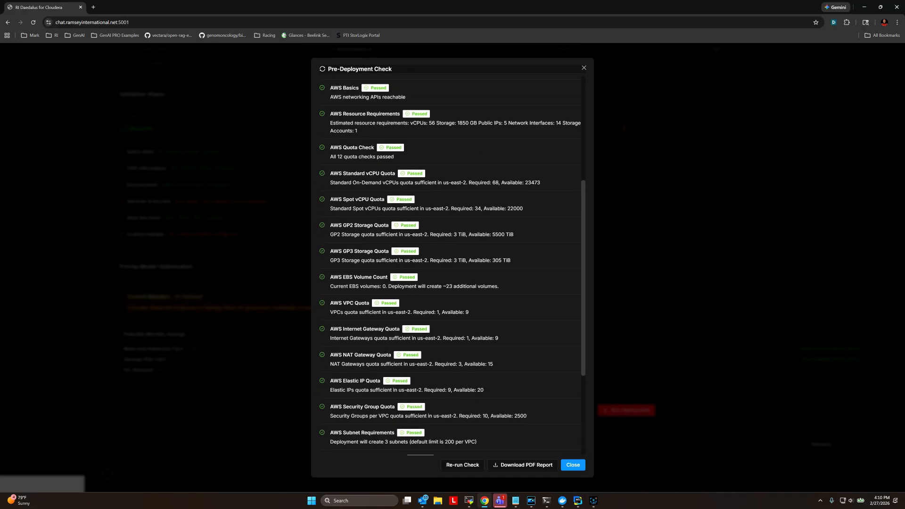
{"action": "scroll", "coordinate": [421, 241], "scroll_direction": "down", "scroll_amount": 5}
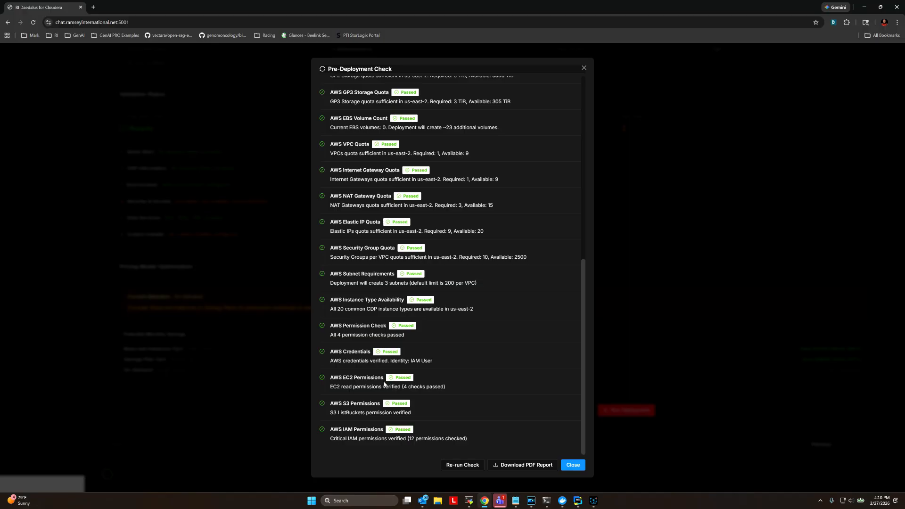
{"action": "scroll", "coordinate": [400, 351], "scroll_direction": "up", "scroll_amount": 8}
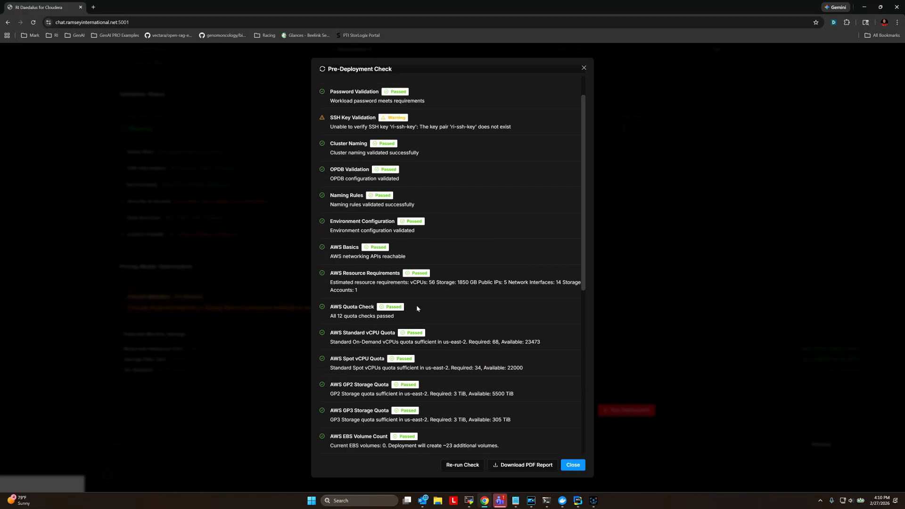
{"action": "scroll", "coordinate": [422, 202], "scroll_direction": "down", "scroll_amount": 8}
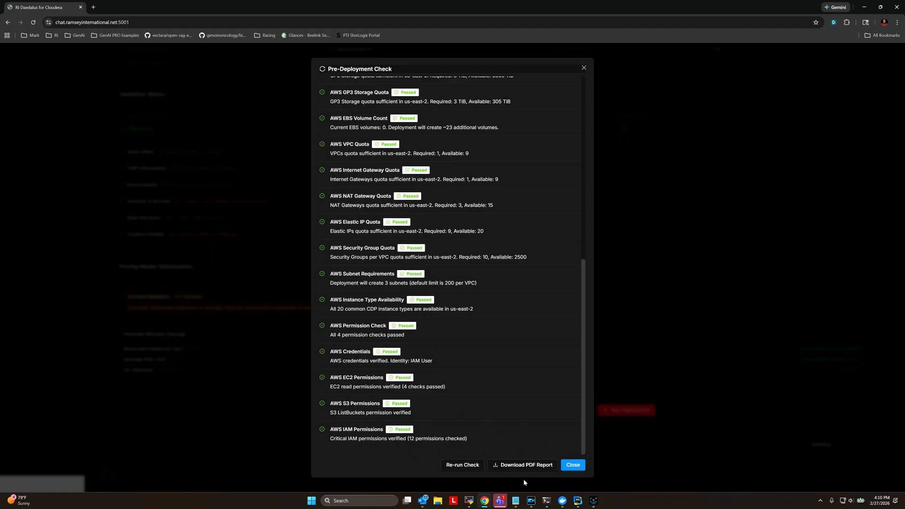
{"action": "left_click", "coordinate": [570, 466]}
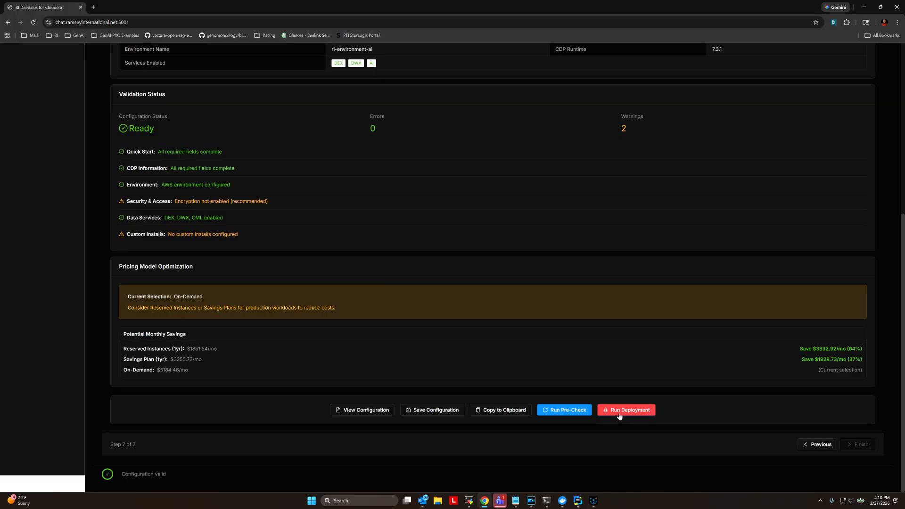
- Return to the home dashboard showing ri-environment-test available in us-east-1
{"action": "scroll", "coordinate": [620, 416], "scroll_direction": "up", "scroll_amount": 5}
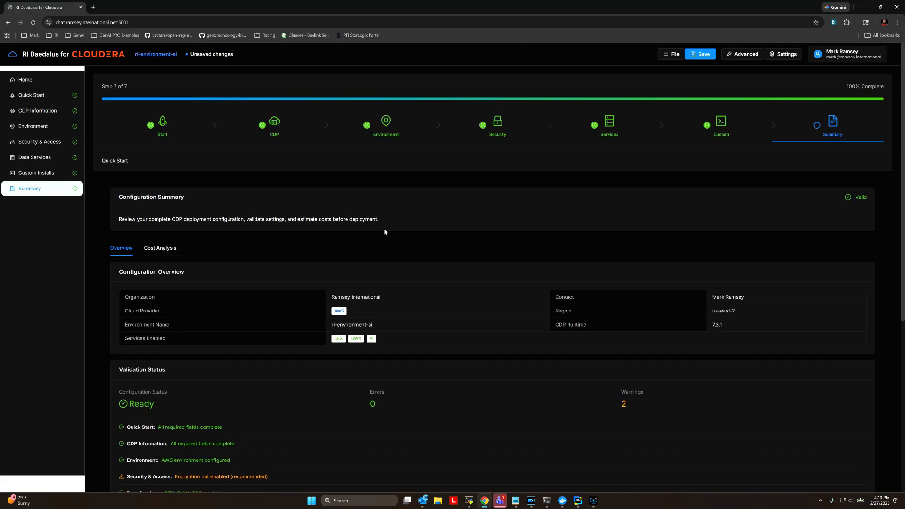
{"action": "left_click", "coordinate": [30, 82]}
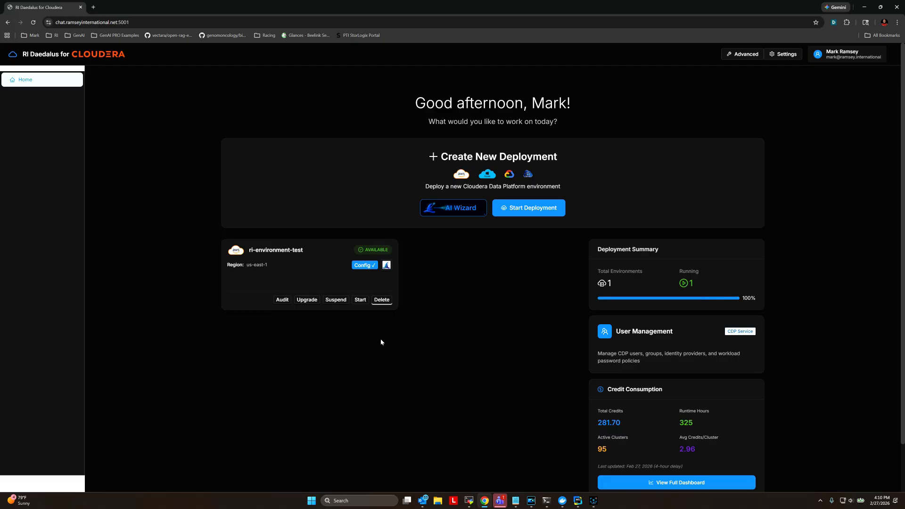
- Fully delete ri-environment-test, confirming with the name 'ri-environment-test'
{"action": "left_click", "coordinate": [382, 299]}
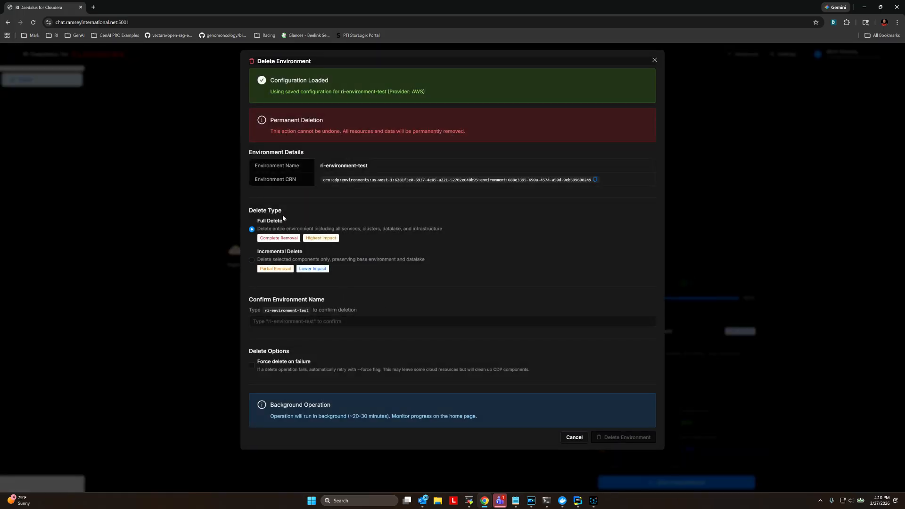
{"action": "left_click", "coordinate": [252, 261]}
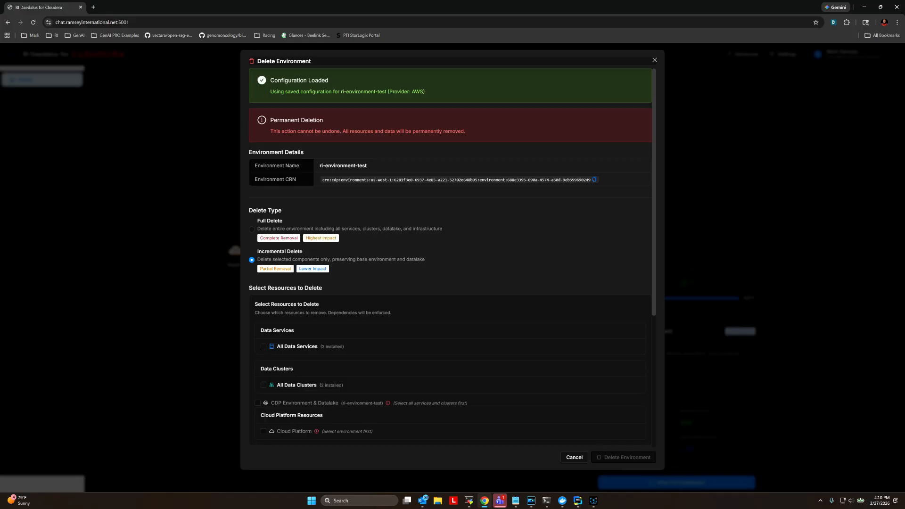
{"action": "scroll", "coordinate": [507, 222], "scroll_direction": "down", "scroll_amount": 2}
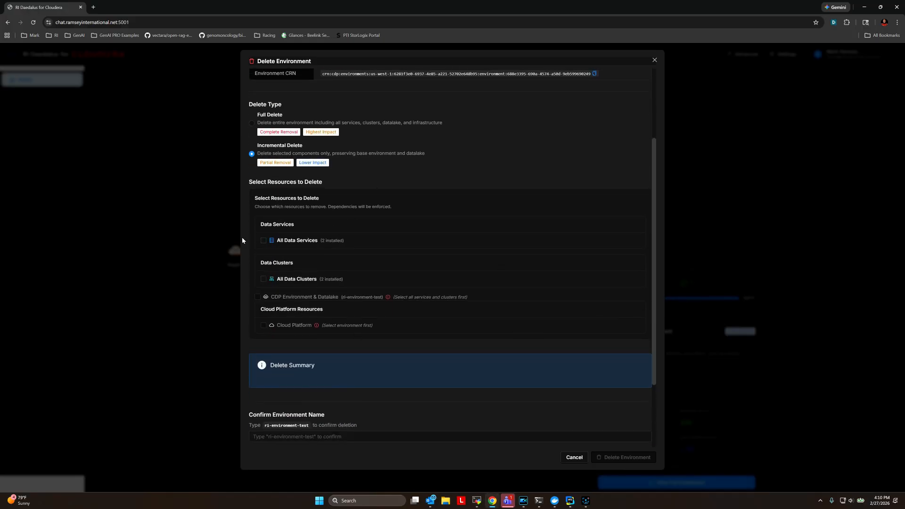
{"action": "scroll", "coordinate": [372, 173], "scroll_direction": "up", "scroll_amount": 2}
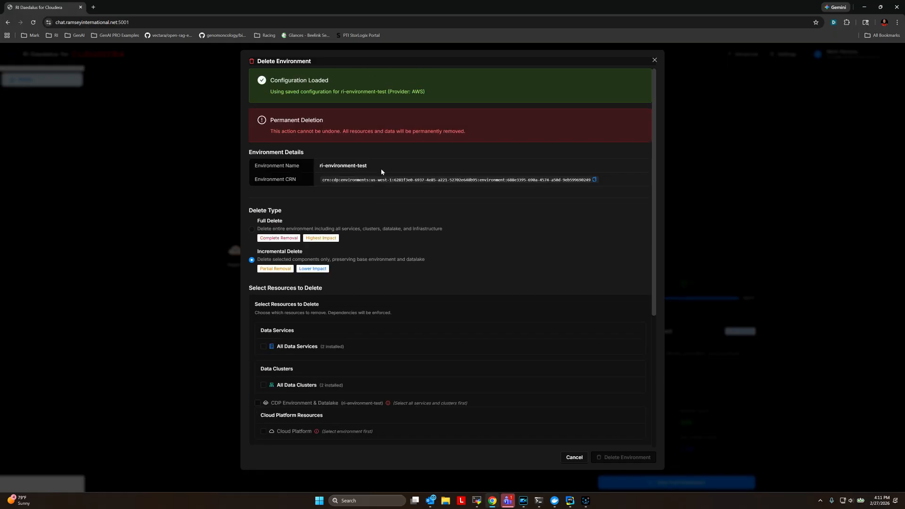
{"action": "left_click", "coordinate": [252, 230]}
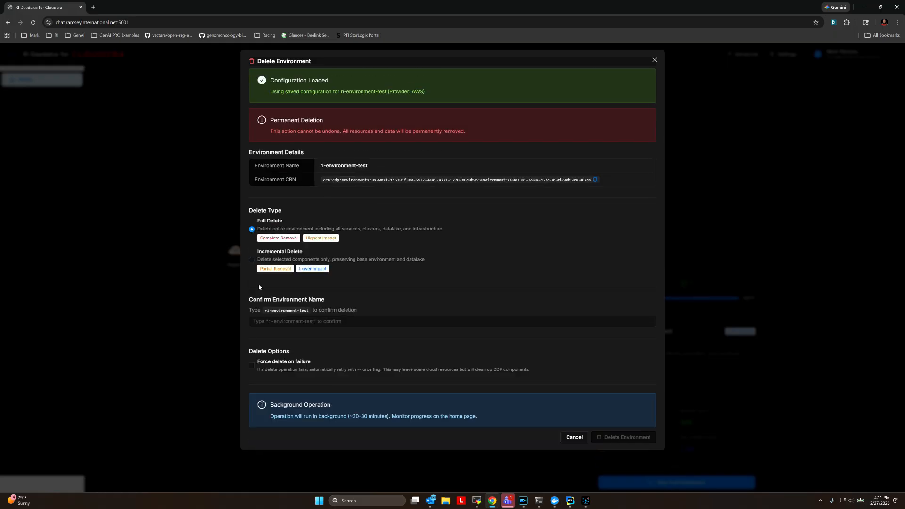
{"action": "left_click", "coordinate": [292, 322]}
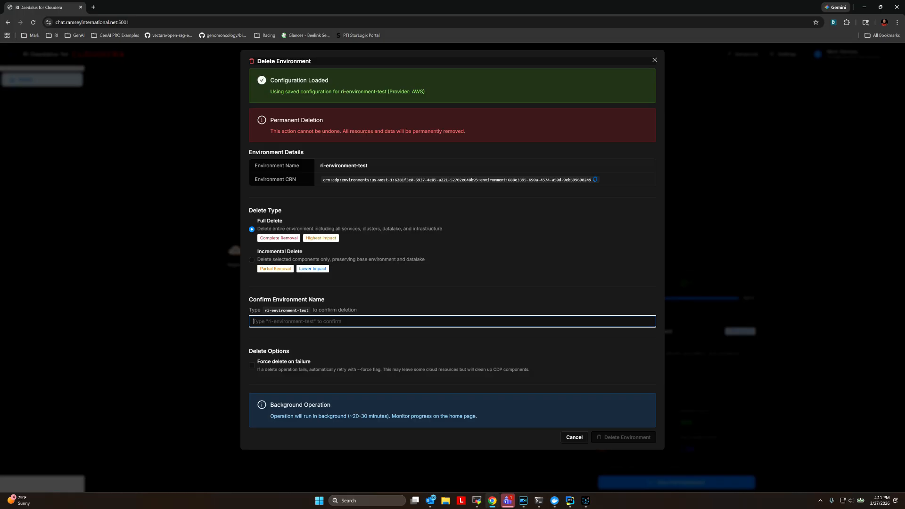
{"action": "type", "text": "ri-environment"}
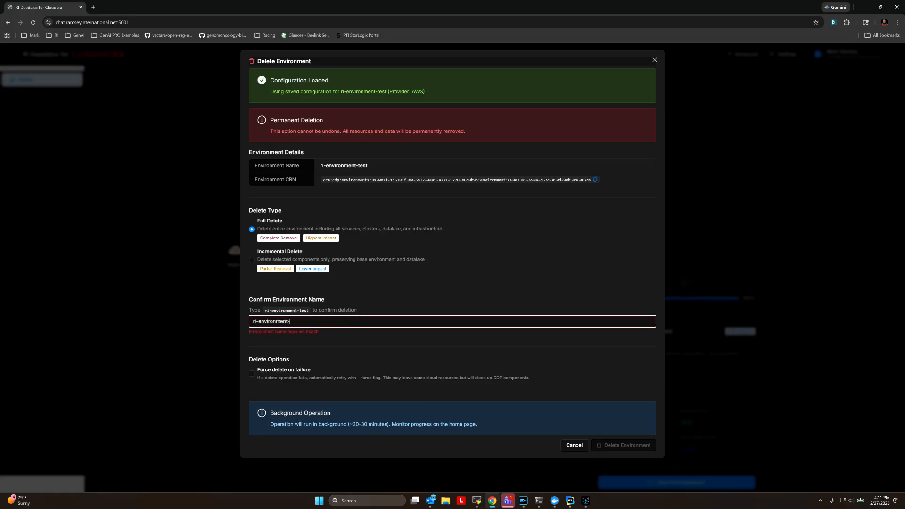
{"action": "type", "text": "-test"}
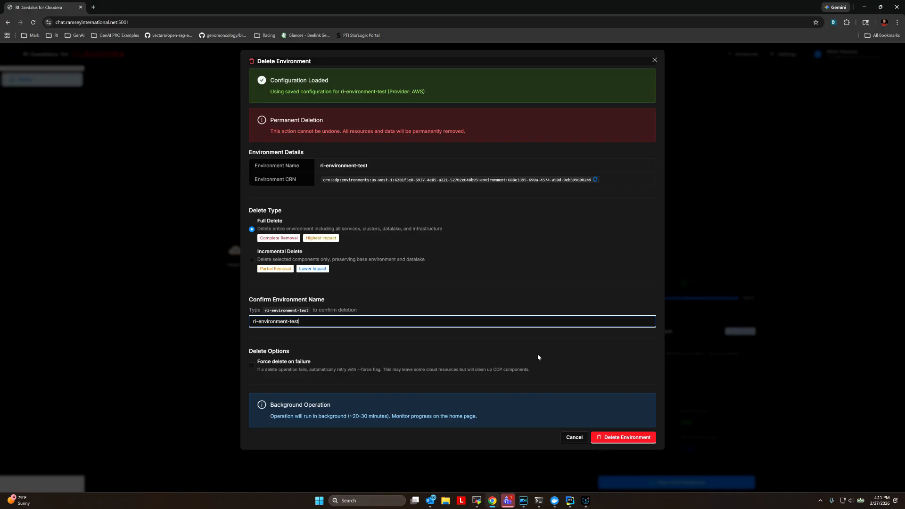
{"action": "left_click", "coordinate": [625, 437]}
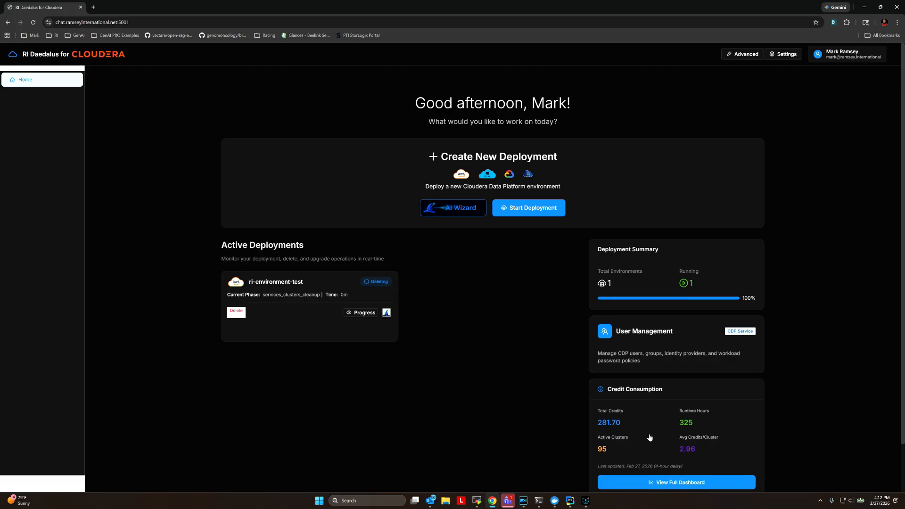
{"action": "left_click", "coordinate": [586, 500]}
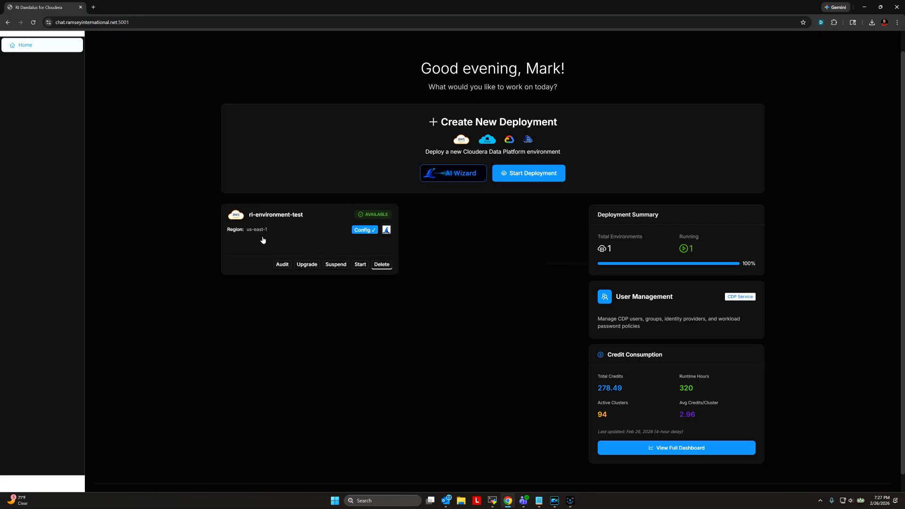
{"action": "left_click", "coordinate": [317, 231]}
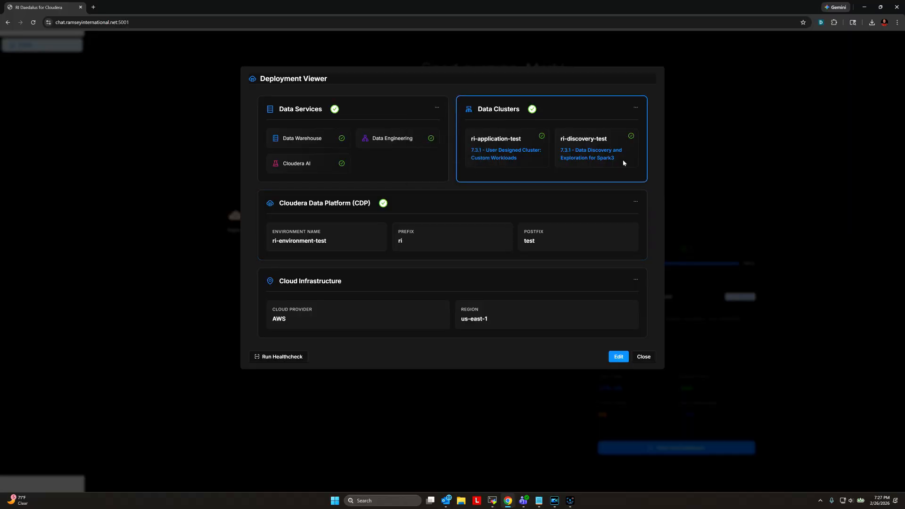
{"action": "mouse_move", "coordinate": [309, 138]}
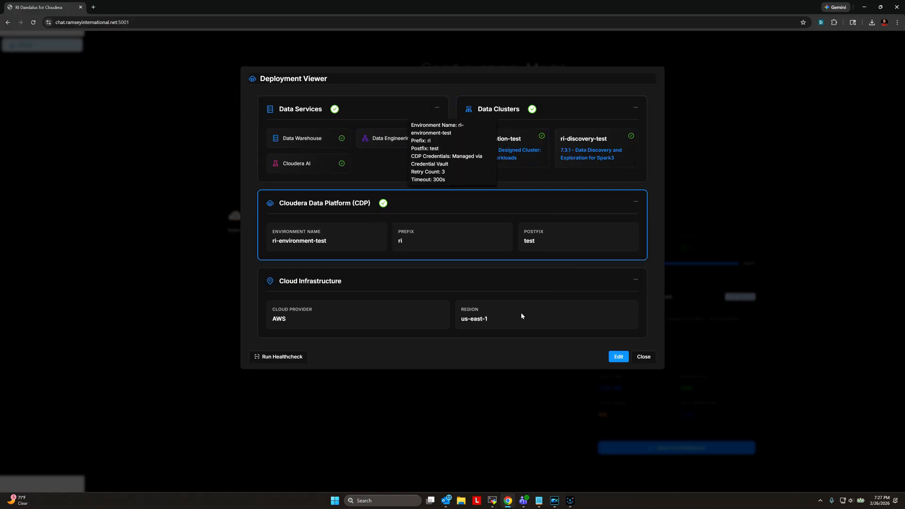
{"action": "left_click", "coordinate": [642, 357]}
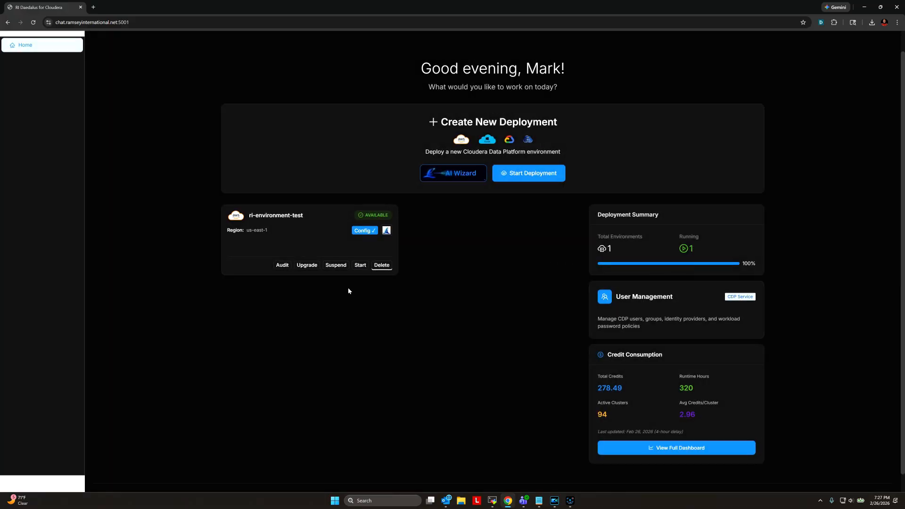
- Suspend all six components of ri-environment-test, confirming with the environment name
{"action": "left_click", "coordinate": [336, 266]}
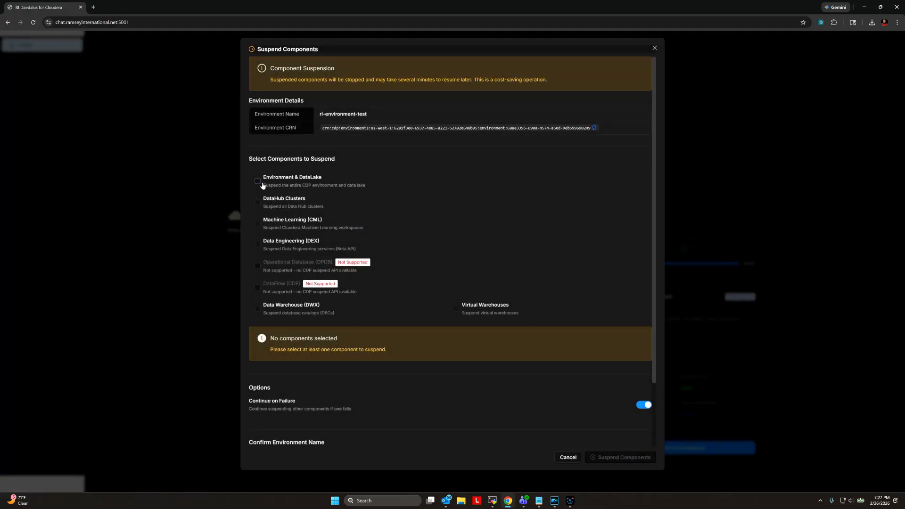
{"action": "left_click", "coordinate": [257, 181]}
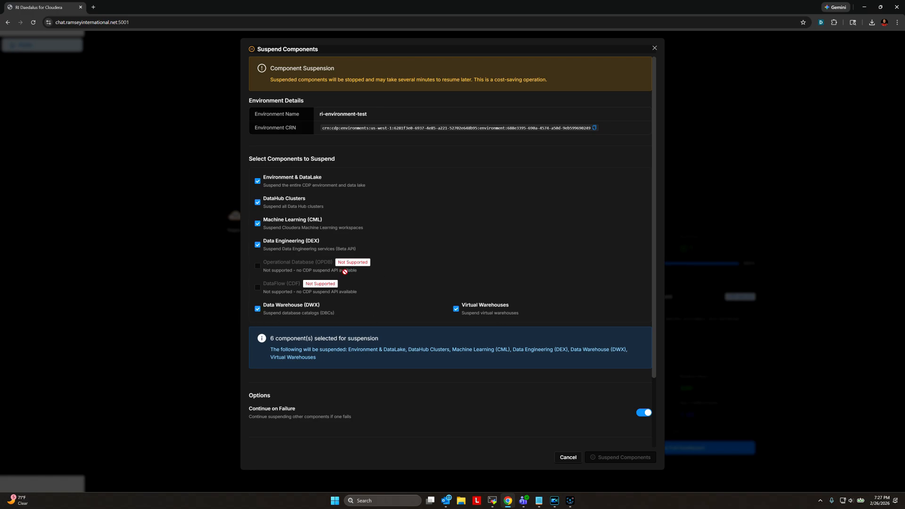
{"action": "scroll", "coordinate": [448, 367], "scroll_direction": "down", "scroll_amount": 2}
{"action": "left_click", "coordinate": [461, 387]}
{"action": "type", "text": "r"}
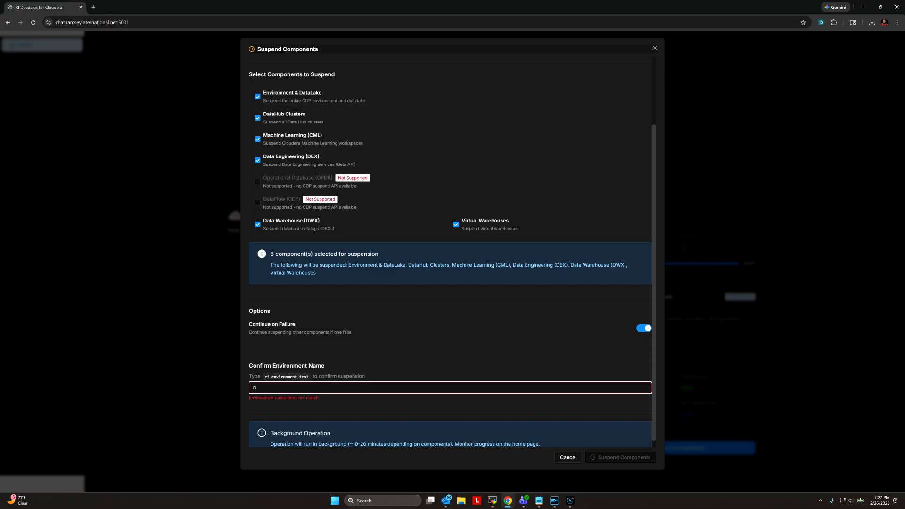
{"action": "type", "text": "i-environment-test"}
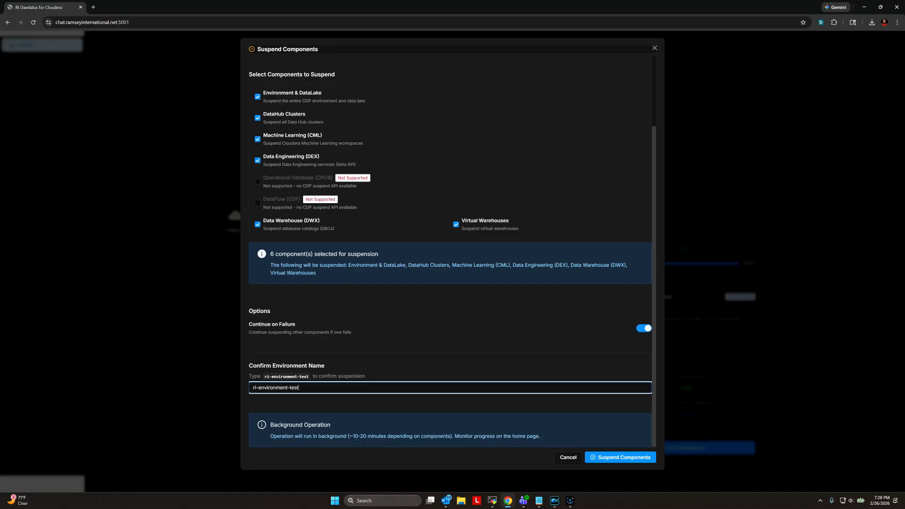
{"action": "left_click", "coordinate": [621, 457]}
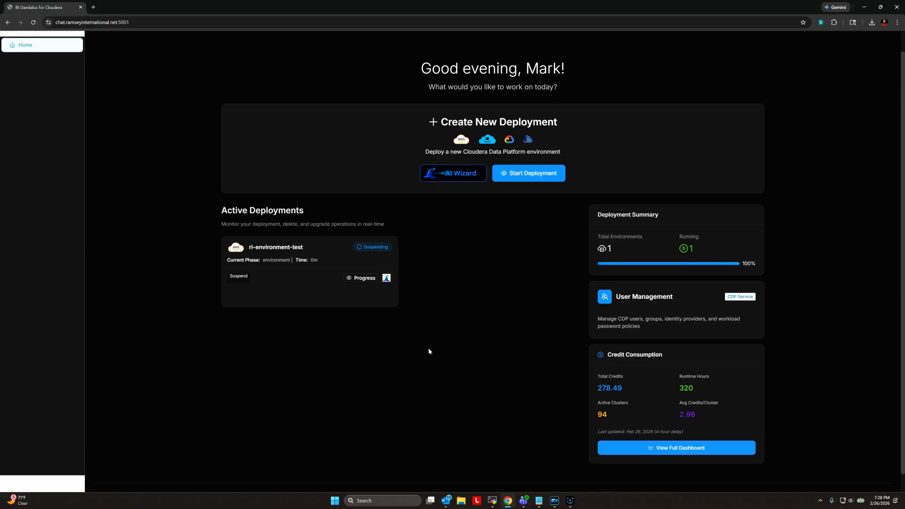
{"action": "left_click", "coordinate": [570, 500]}
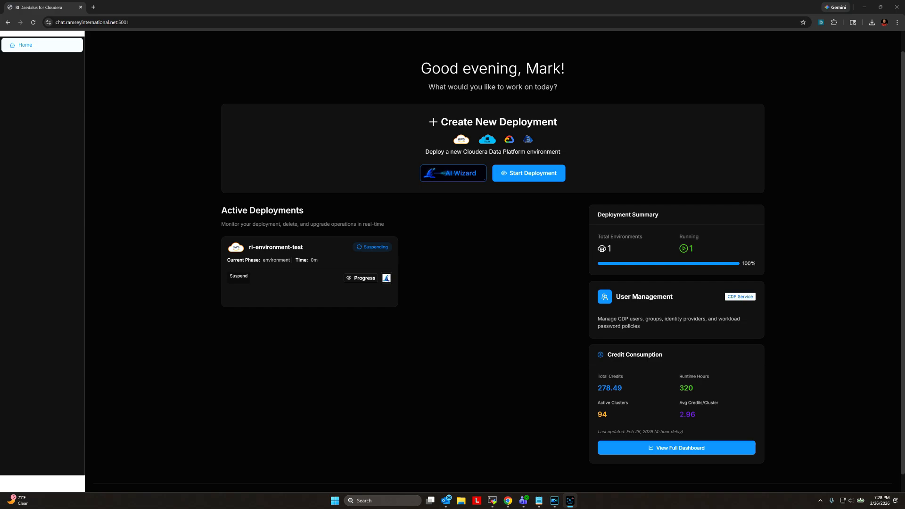
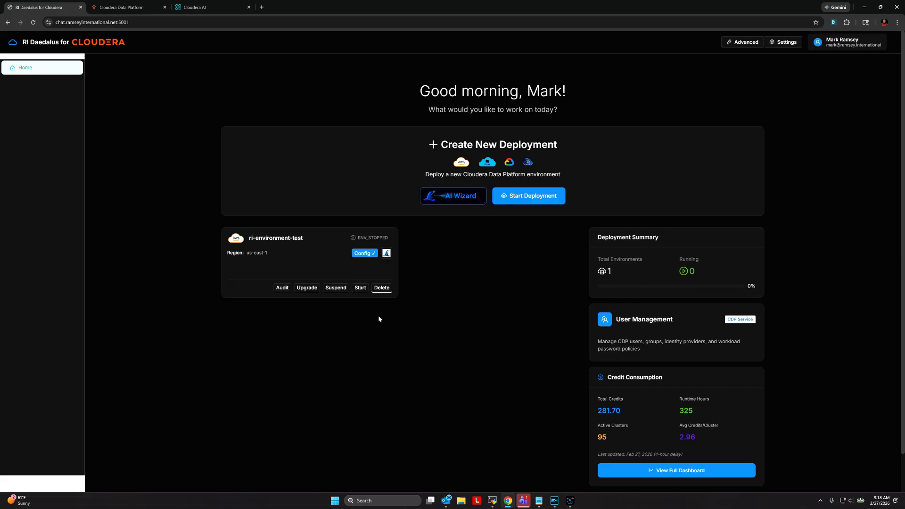
- Start all components of ri-environment-test, confirming with the name 'ri-environment-test'
{"action": "left_click", "coordinate": [361, 288]}
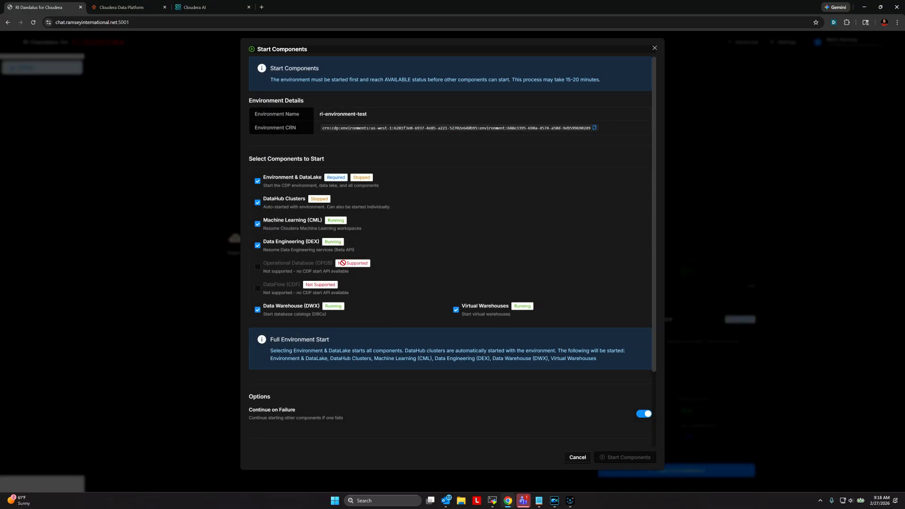
{"action": "scroll", "coordinate": [568, 388], "scroll_direction": "down", "scroll_amount": 2}
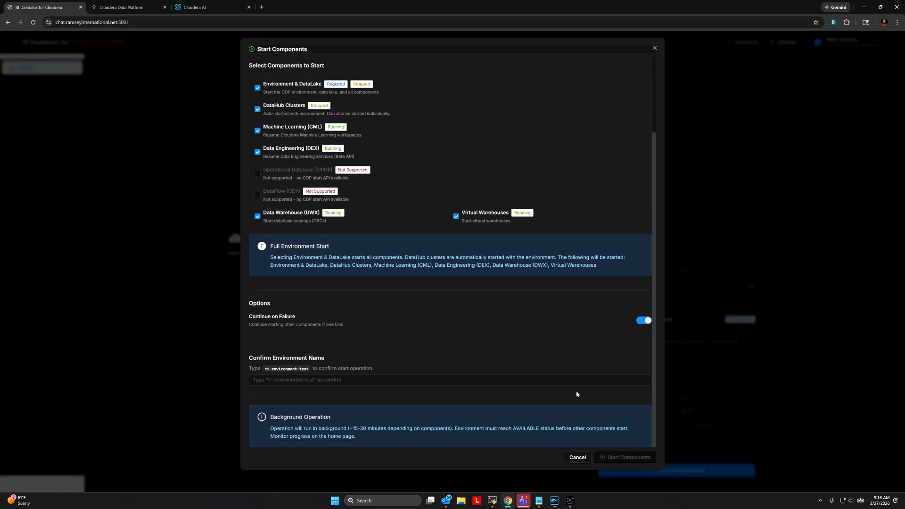
{"action": "type", "text": "ri-en"}
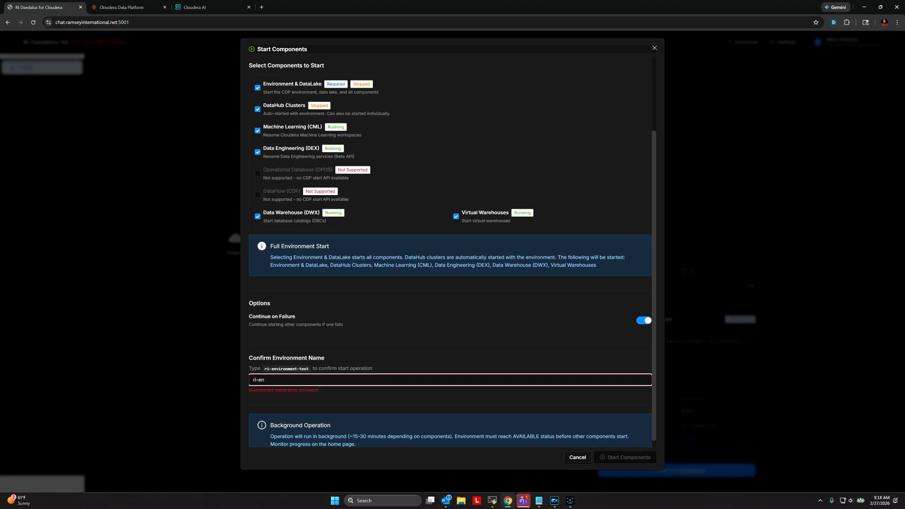
{"action": "type", "text": "vironment-test"}
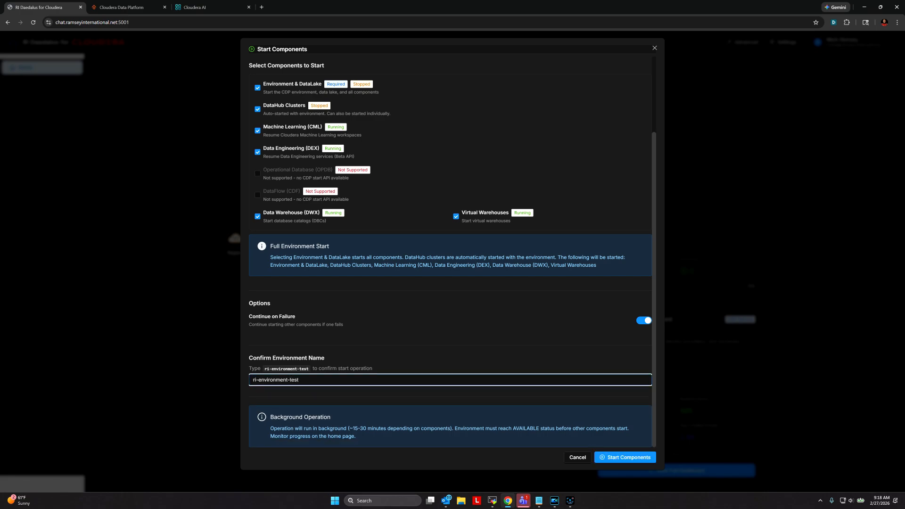
{"action": "left_click", "coordinate": [640, 458]}
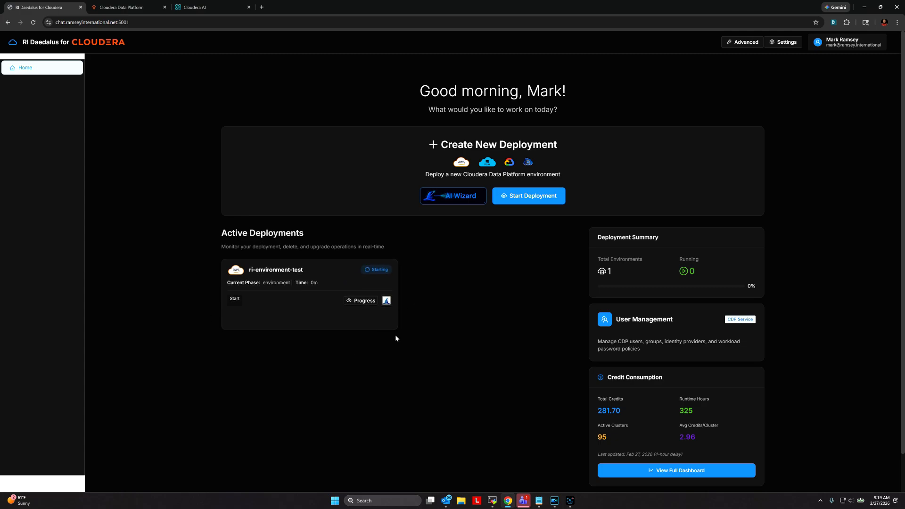
- Switch to another program while ri-environment-test finishes starting
{"action": "left_click", "coordinate": [570, 501]}
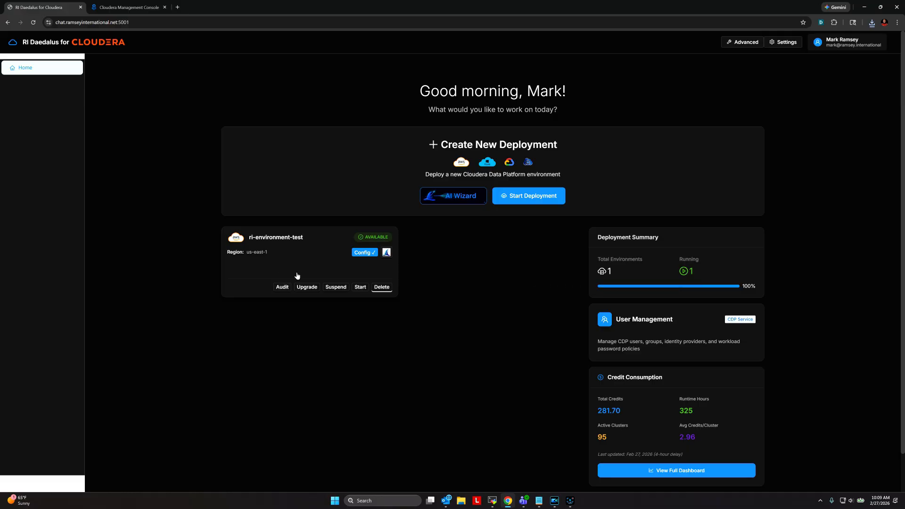
{"action": "left_click", "coordinate": [281, 288]}
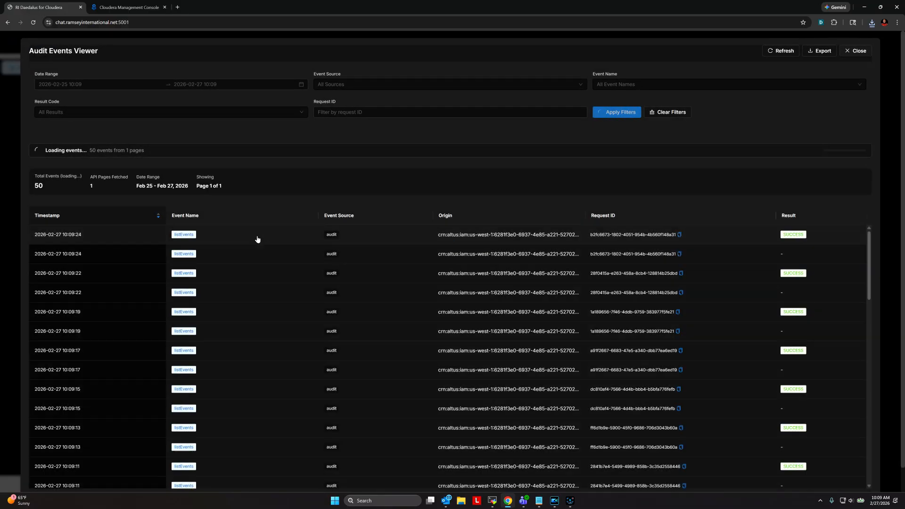
{"action": "scroll", "coordinate": [259, 250], "scroll_direction": "down", "scroll_amount": 2}
{"action": "scroll", "coordinate": [259, 260], "scroll_direction": "down", "scroll_amount": 2}
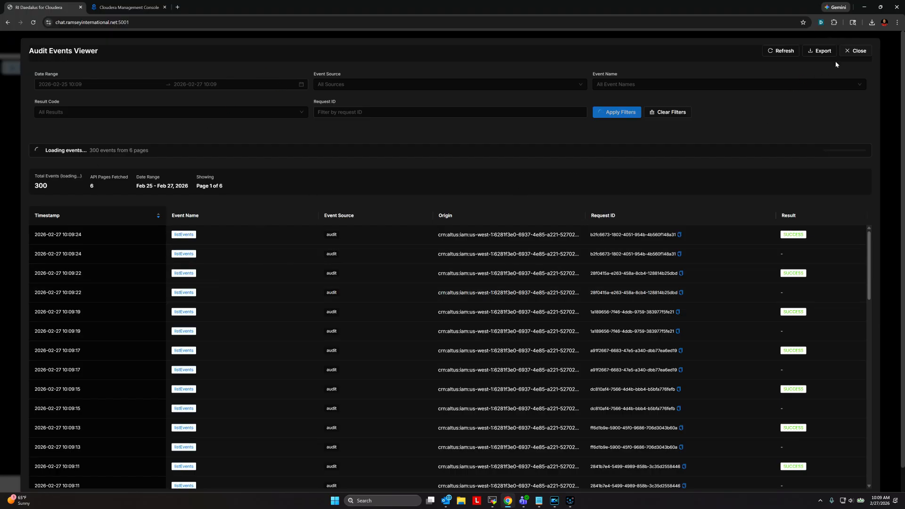
{"action": "left_click", "coordinate": [857, 52]}
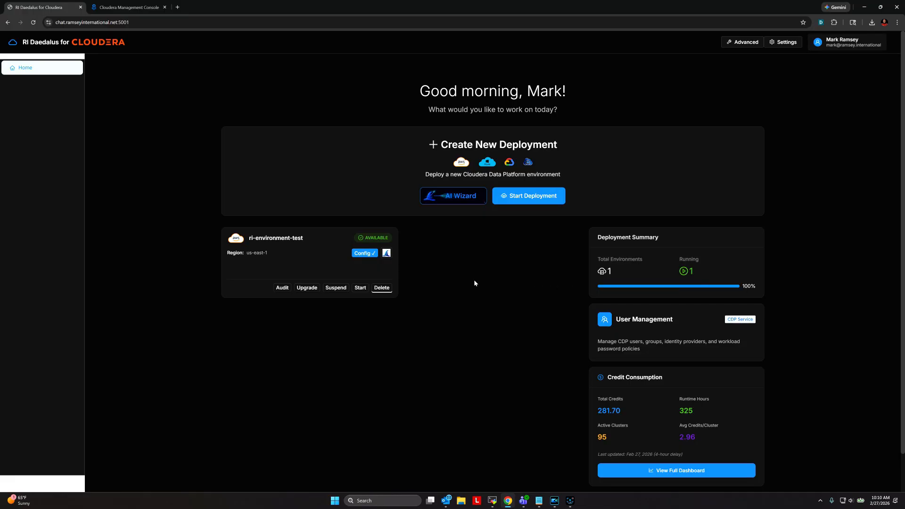
{"action": "left_click", "coordinate": [867, 43]}
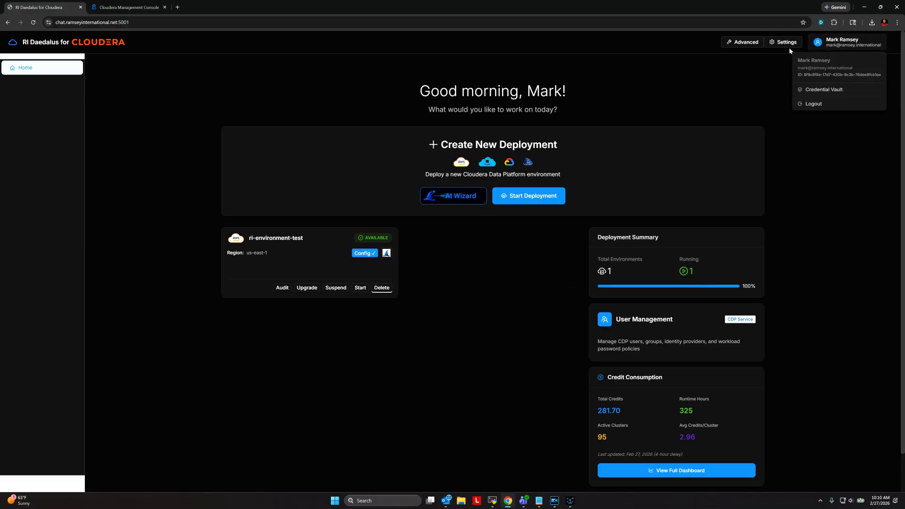
{"action": "mouse_move", "coordinate": [849, 44]}
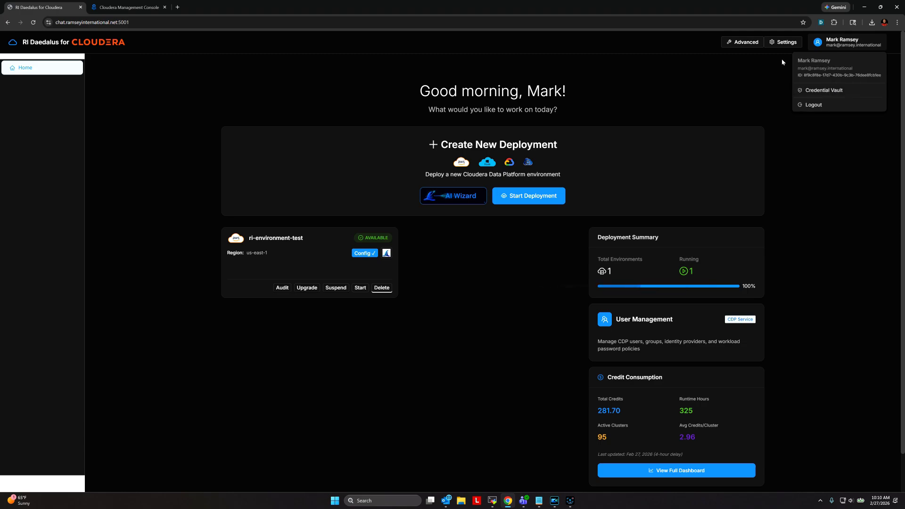
{"action": "left_click", "coordinate": [781, 44]}
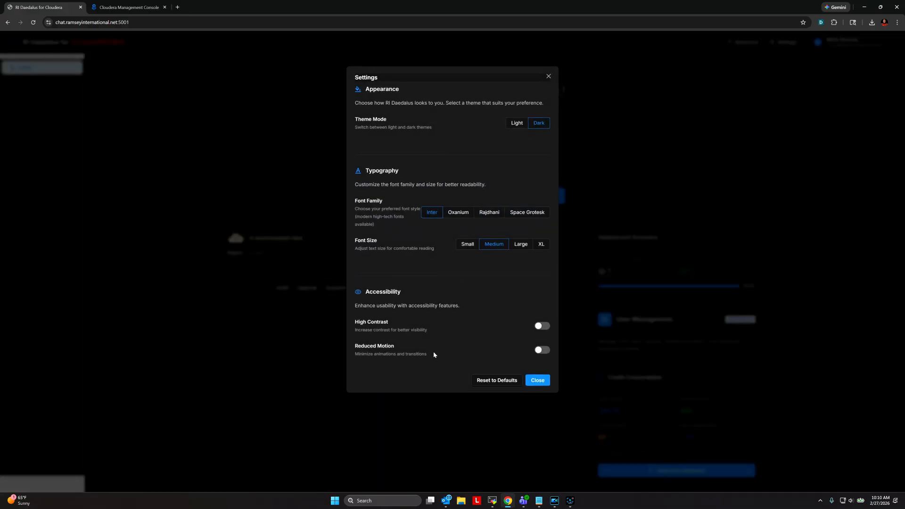
{"action": "left_click", "coordinate": [518, 124]}
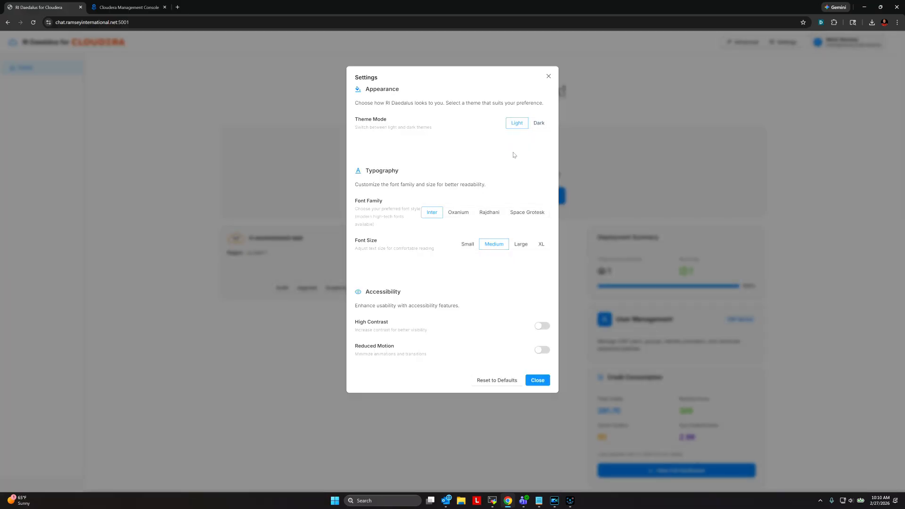
{"action": "left_click", "coordinate": [538, 124]}
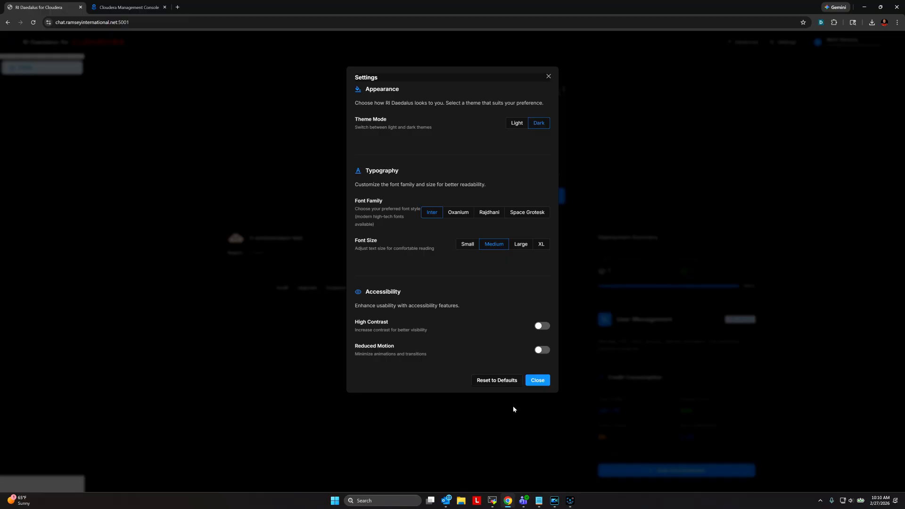
{"action": "left_click", "coordinate": [537, 380]}
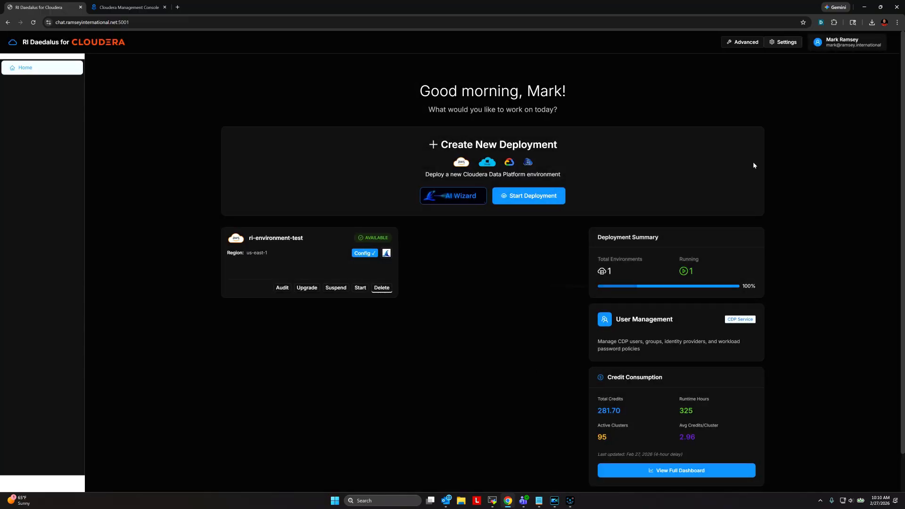
{"action": "left_click", "coordinate": [743, 41]}
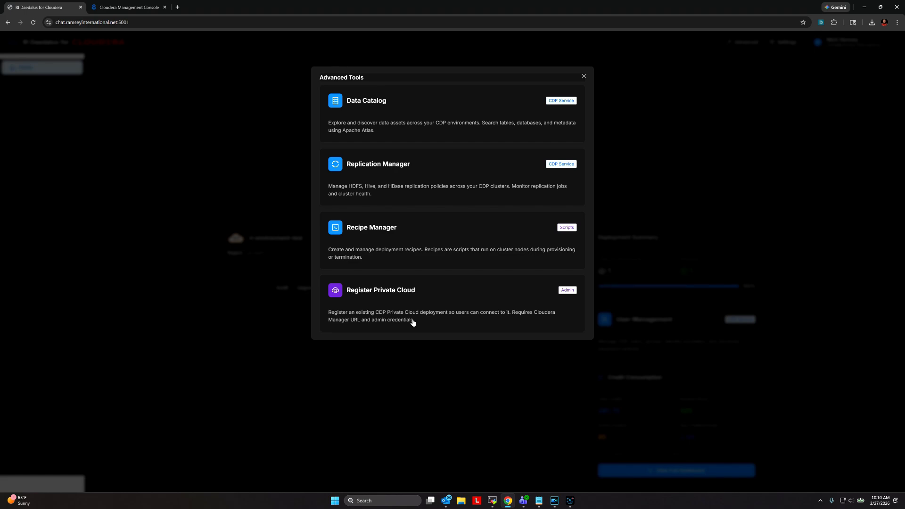
{"action": "left_click", "coordinate": [584, 77]}
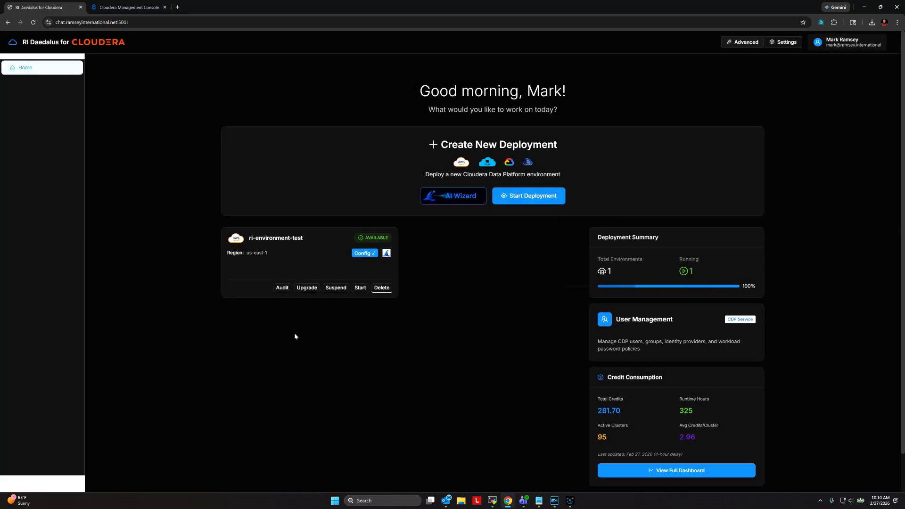
- Open ri-environment-test in the Deployment Viewer and bring up its Run Healthcheck setup
{"action": "left_click", "coordinate": [319, 257]}
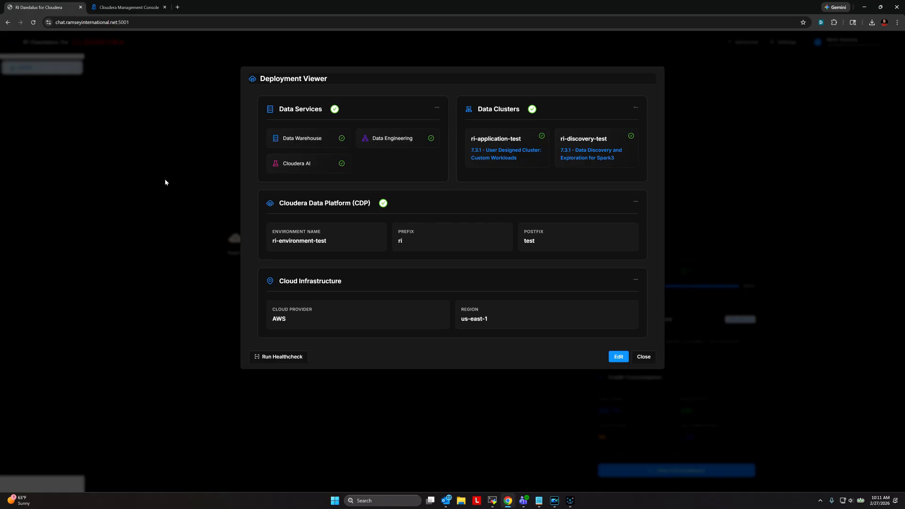
{"action": "mouse_move", "coordinate": [290, 140]}
{"action": "left_click", "coordinate": [273, 359]}
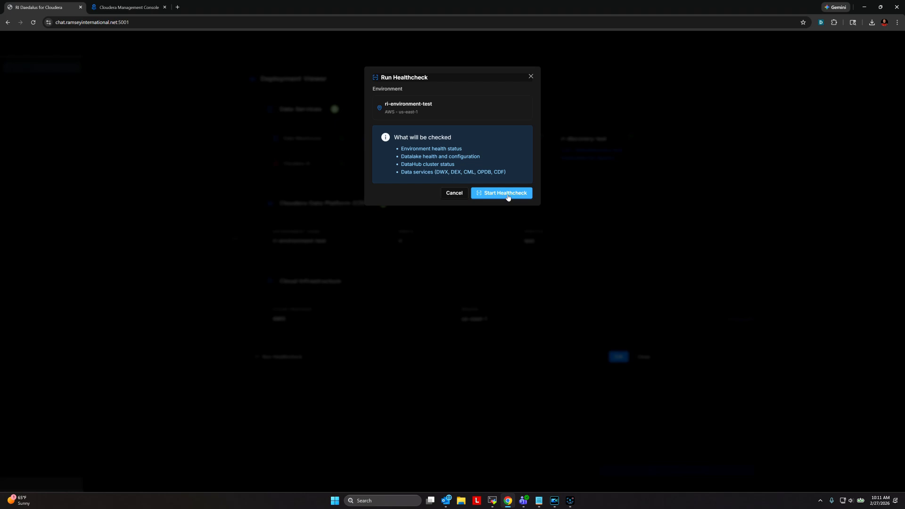
- Run the healthcheck to 100/100, expand the seven info findings, and download the PDF report
{"action": "left_click", "coordinate": [508, 195]}
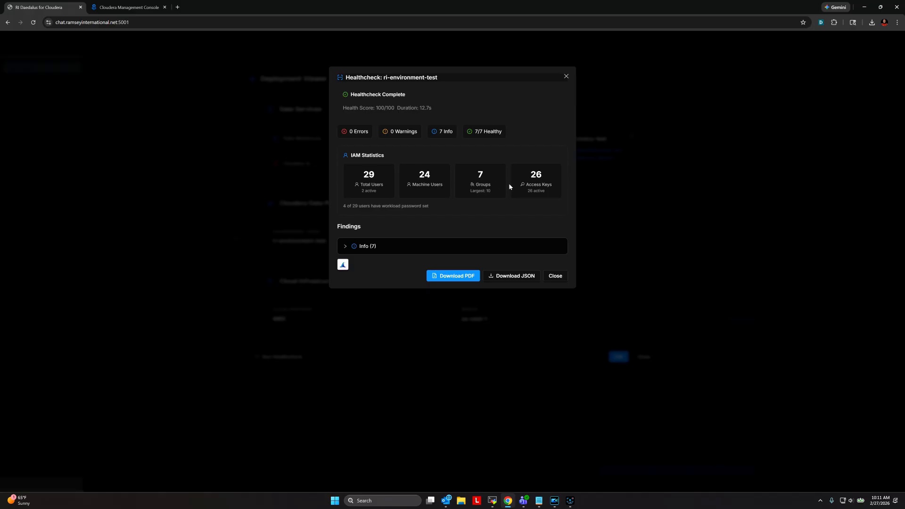
{"action": "left_click", "coordinate": [346, 246]}
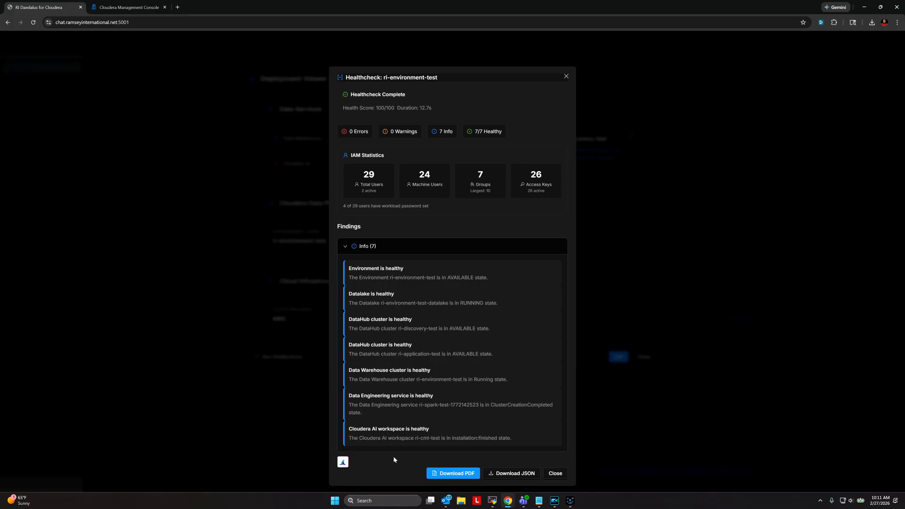
{"action": "left_click", "coordinate": [454, 474]}
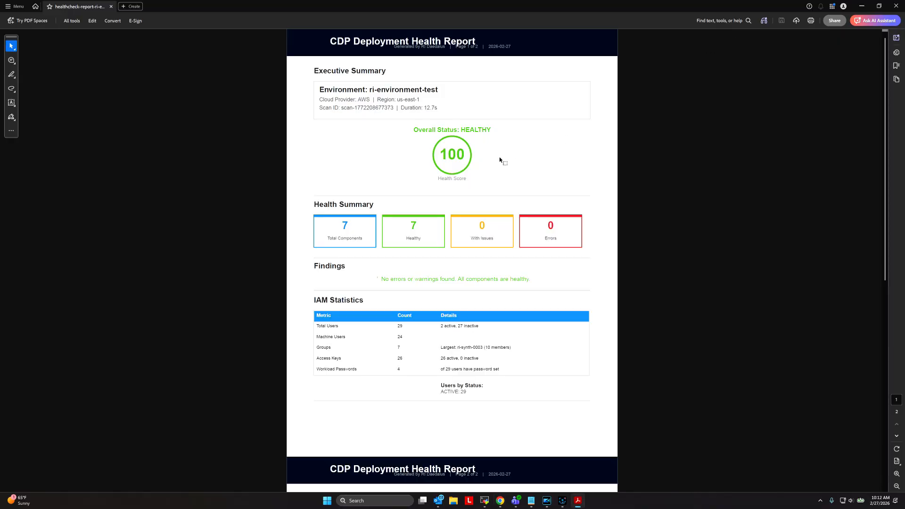
- Scroll through the Health Report PDF: score 100, IAM statistics, 7 of 7 components healthy
{"action": "scroll", "coordinate": [500, 160], "scroll_direction": "down", "scroll_amount": 1}
{"action": "scroll", "coordinate": [500, 159], "scroll_direction": "down", "scroll_amount": 2}
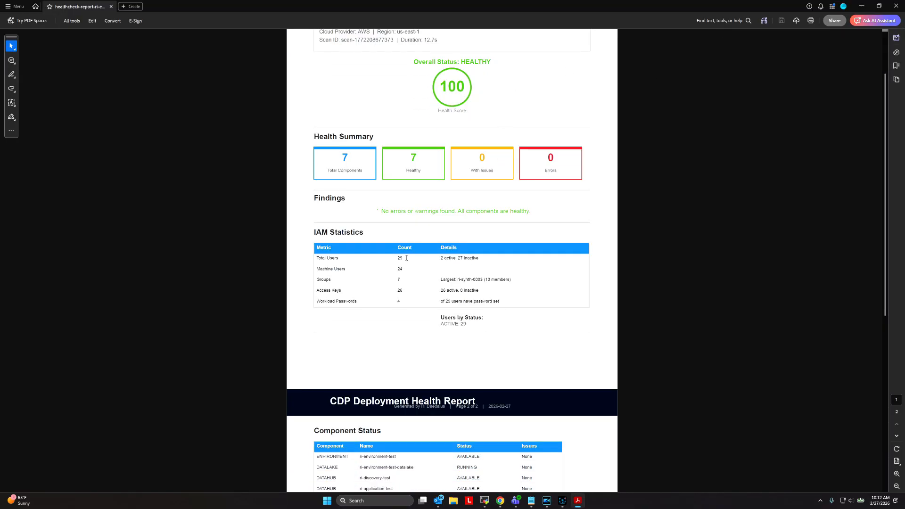
{"action": "scroll", "coordinate": [467, 274], "scroll_direction": "down", "scroll_amount": 4}
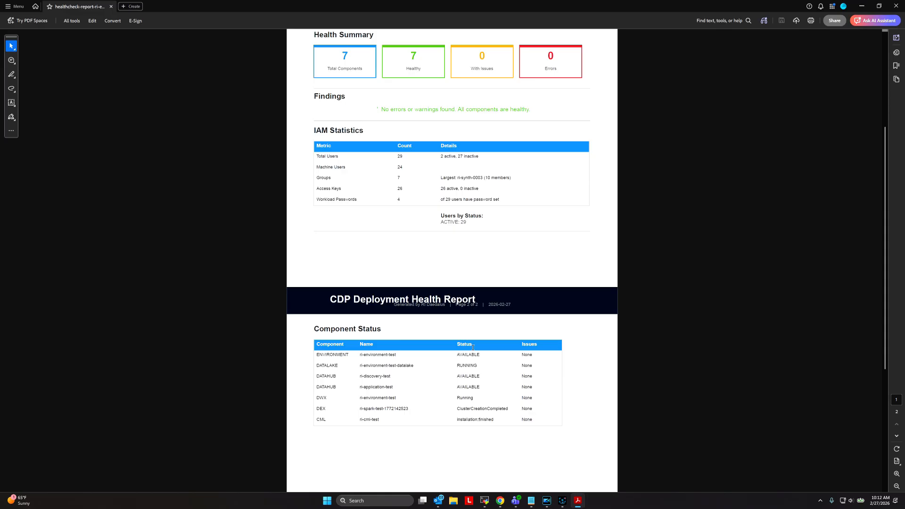
{"action": "scroll", "coordinate": [473, 348], "scroll_direction": "up", "scroll_amount": 3}
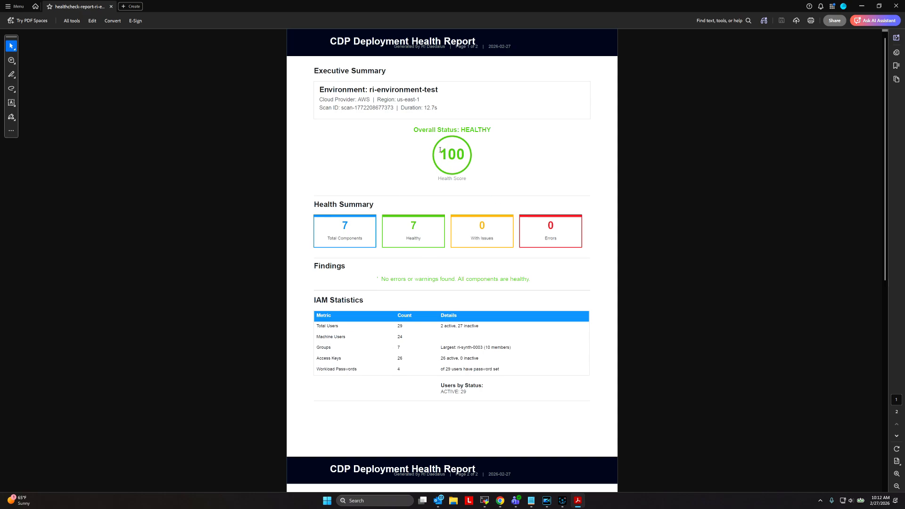
- Close the PDF report, healthcheck results and Deployment Viewer, then switch to Claude
{"action": "left_click", "coordinate": [895, 6]}
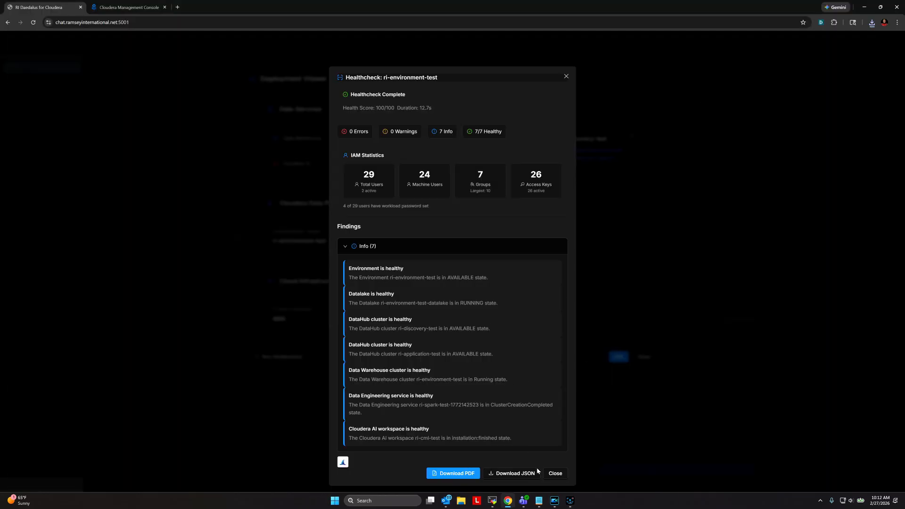
{"action": "left_click", "coordinate": [553, 474]}
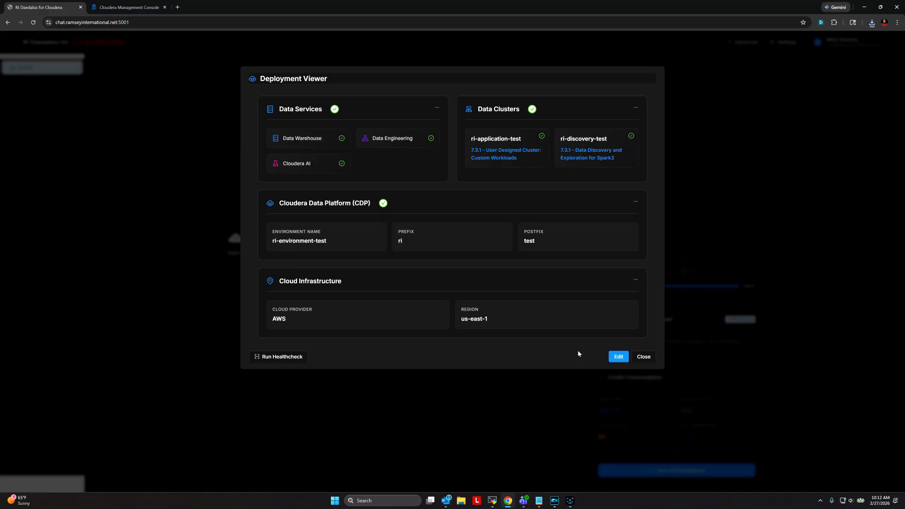
{"action": "left_click", "coordinate": [643, 357]}
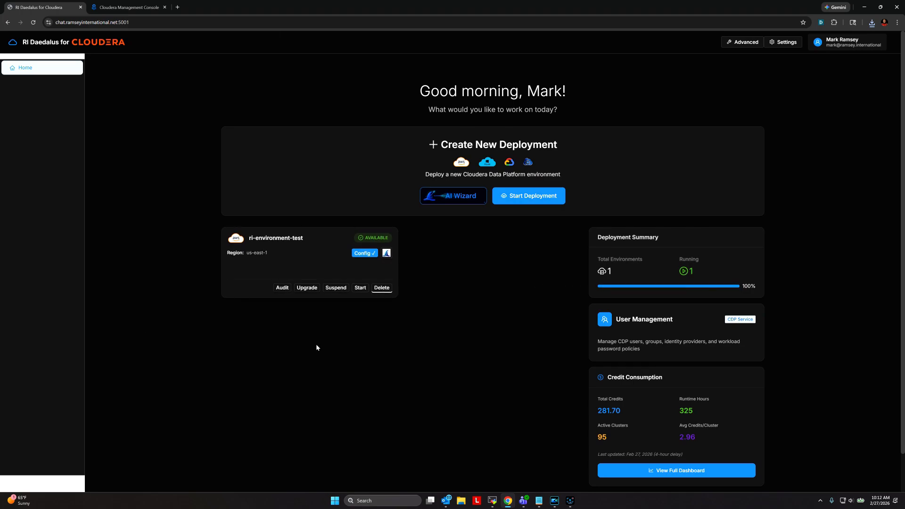
{"action": "left_click", "coordinate": [570, 504]}
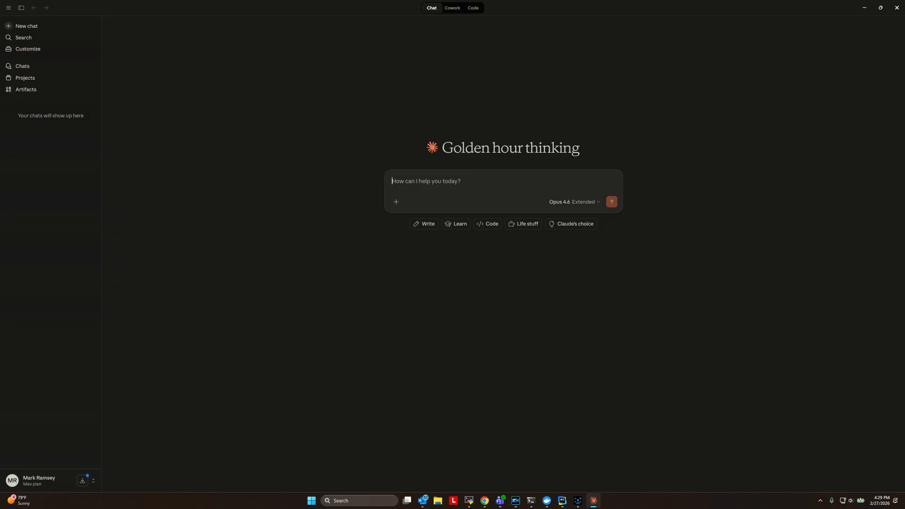
- Ask Claude 'what are our active environments on CDP?', then 'what is the status of the data services on CDP?'
{"action": "type", "text": "what are ou"}
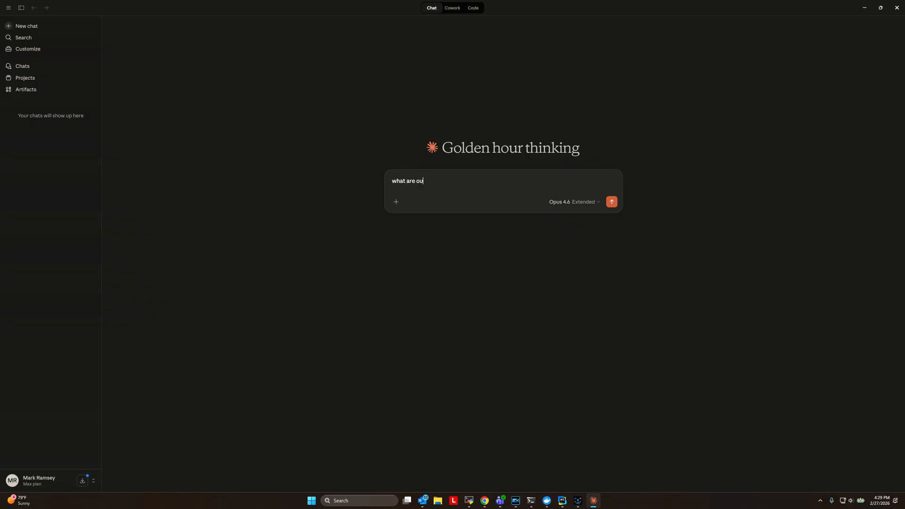
{"action": "type", "text": "r active environments on CDP?"}
{"action": "key", "text": "Return"}
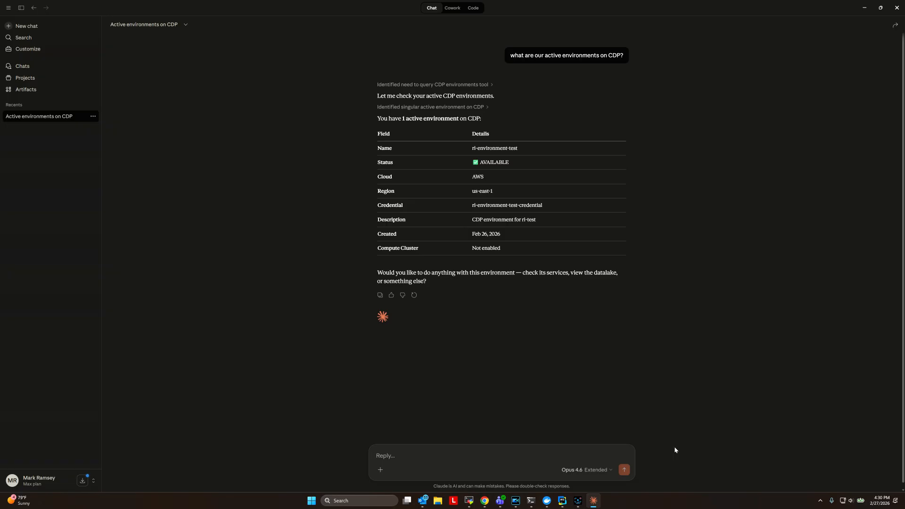
{"action": "type", "text": "what is the status of the data service"}
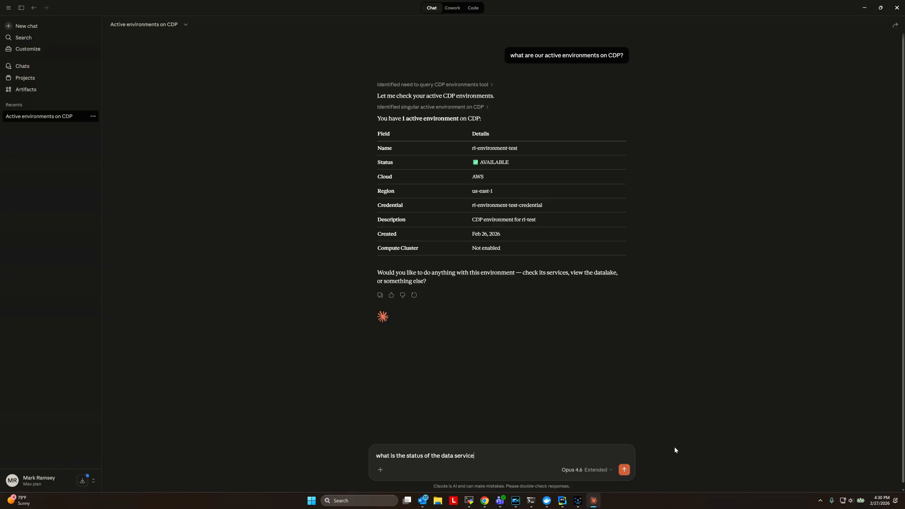
{"action": "type", "text": "s on CDP?"}
{"action": "key", "text": "Return"}
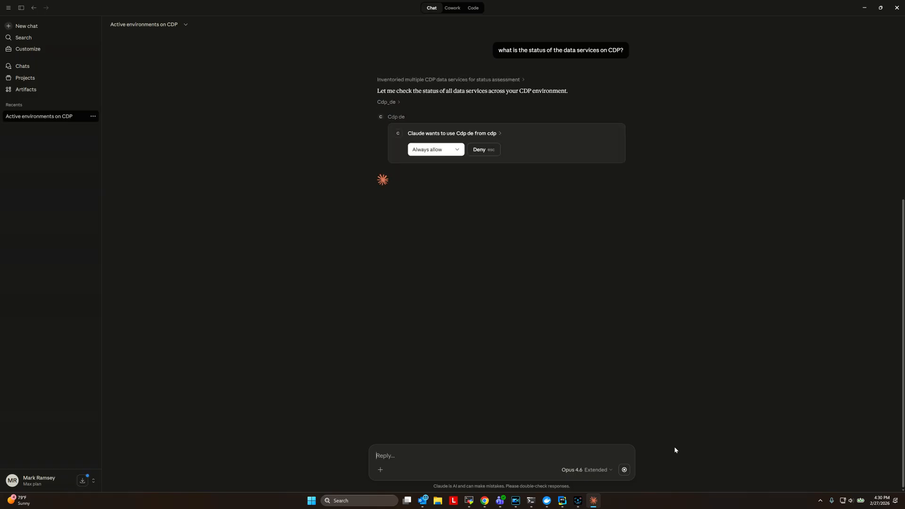
- Always allow the Cdp de, Cdp df and other CDP tools Claude requests
{"action": "left_click", "coordinate": [432, 149]}
{"action": "left_click", "coordinate": [441, 150]}
{"action": "left_click", "coordinate": [427, 151]}
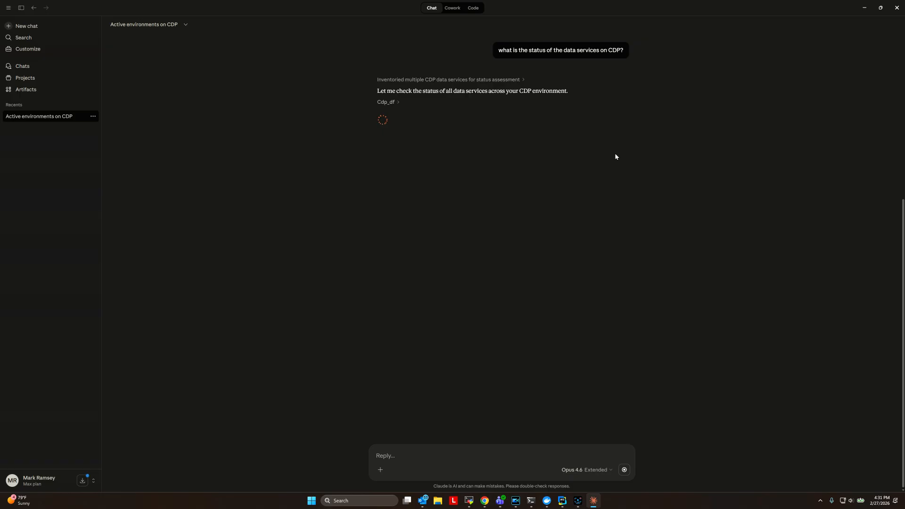
{"action": "left_click", "coordinate": [427, 151]}
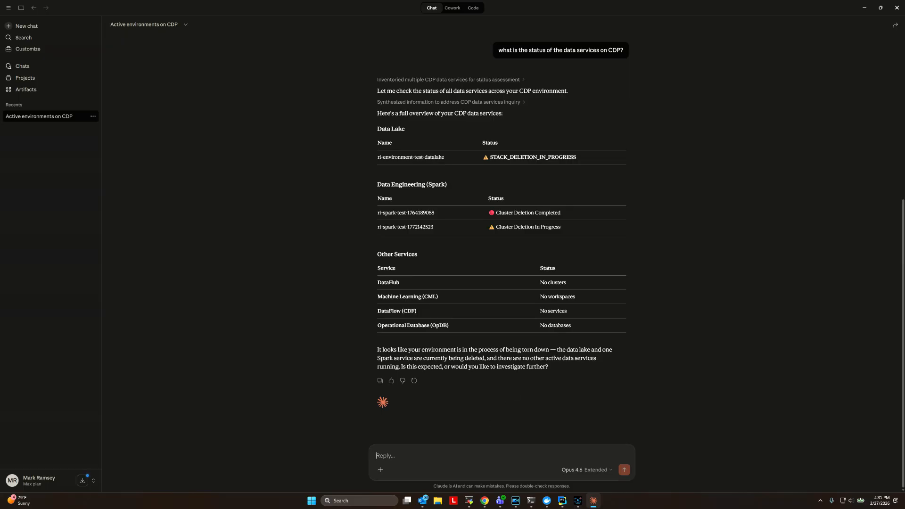
- Ask Claude 'provide detailed info about the datalake on CDP' and scroll through its reply
{"action": "type", "text": "provide detailed info about the datala"}
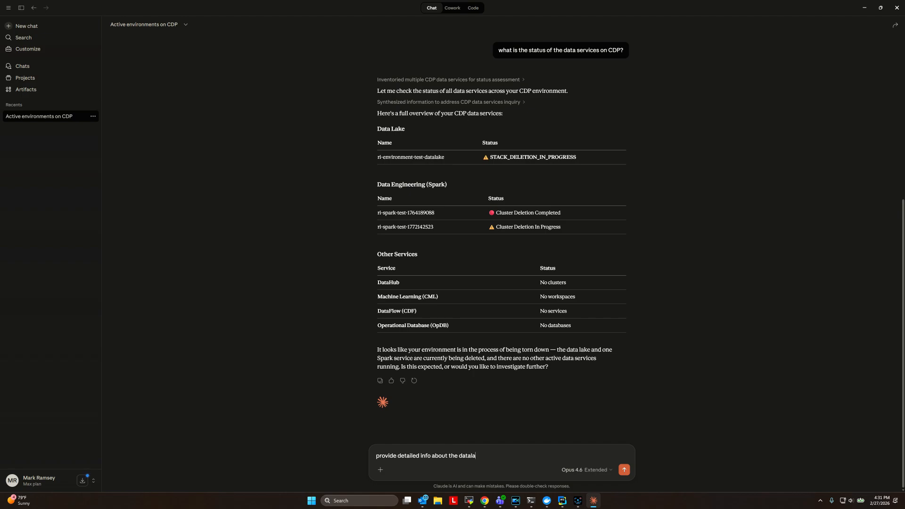
{"action": "type", "text": "ke on CDP"}
{"action": "key", "text": "Return"}
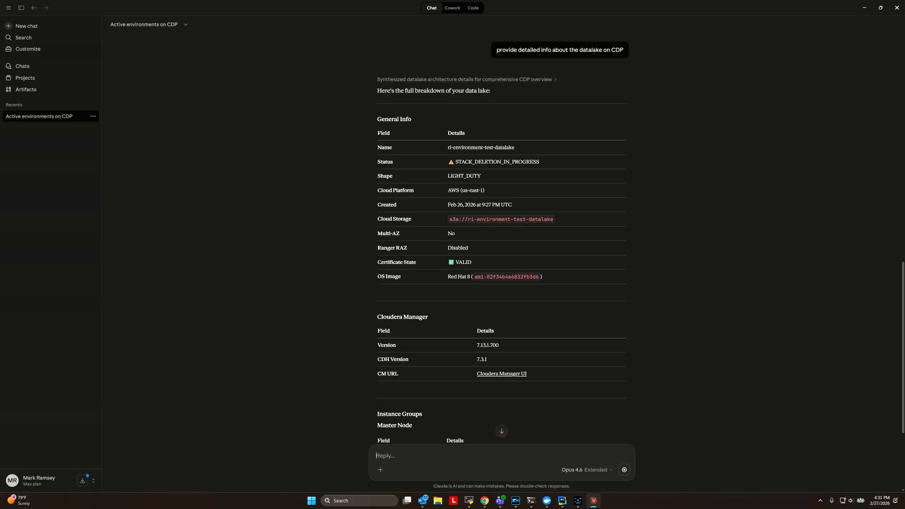
{"action": "scroll", "coordinate": [737, 260], "scroll_direction": "down", "scroll_amount": 5}
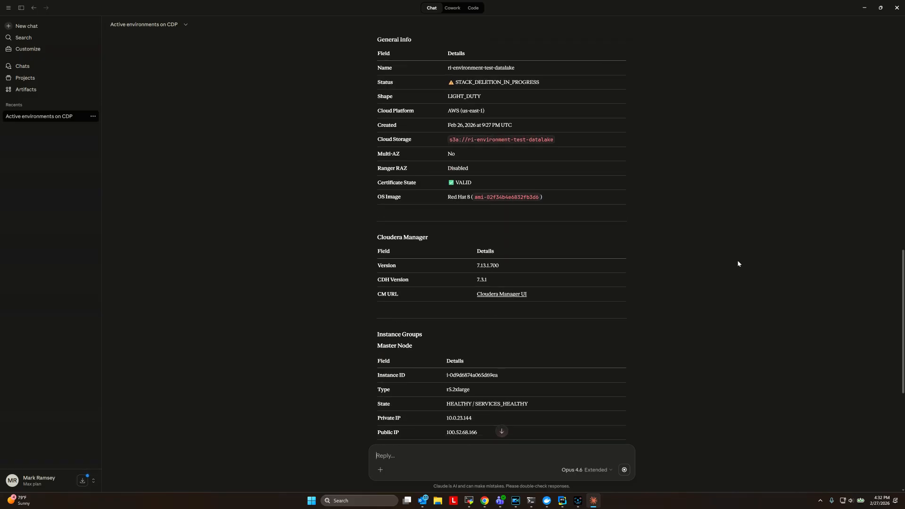
{"action": "scroll", "coordinate": [737, 260], "scroll_direction": "down", "scroll_amount": 10}
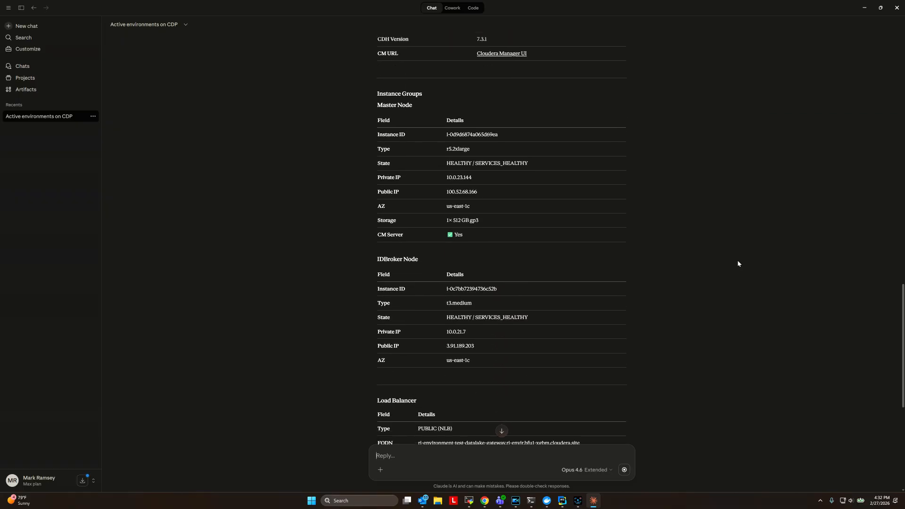
{"action": "scroll", "coordinate": [737, 259], "scroll_direction": "down", "scroll_amount": 4}
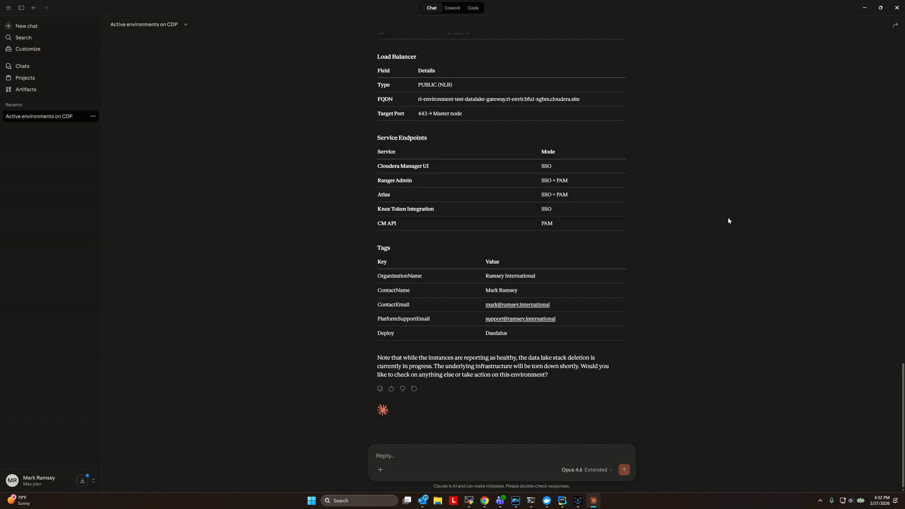
{"action": "left_click", "coordinate": [579, 502]}
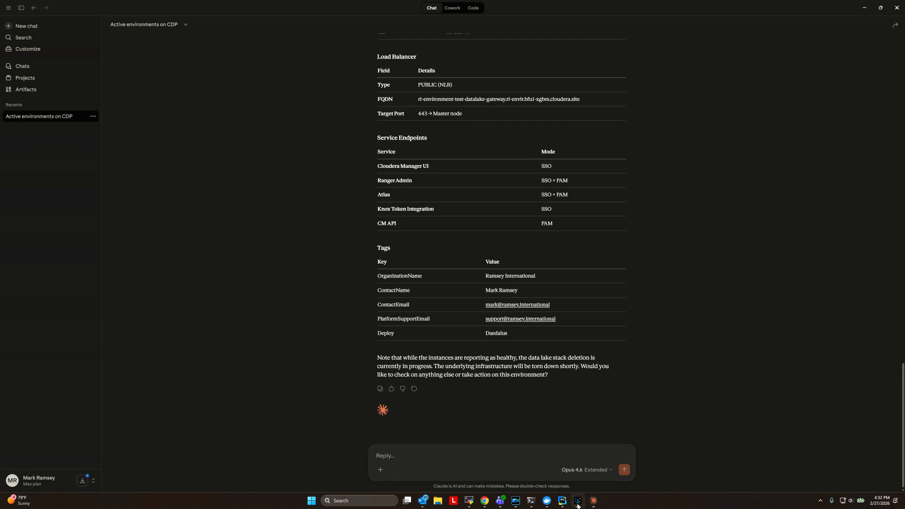